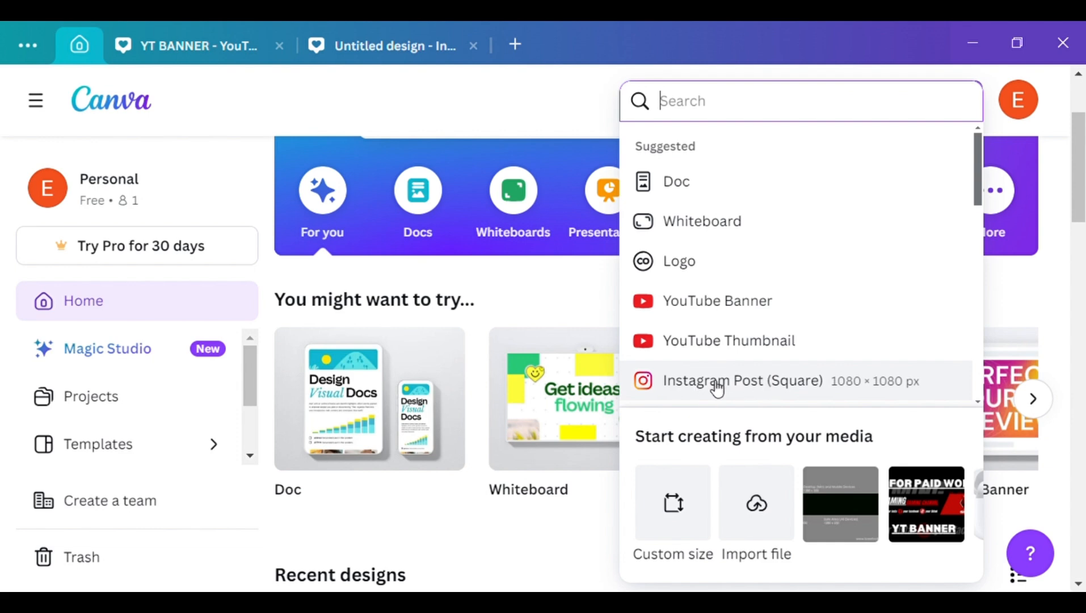
Open the untitled Instagram post design from the recent designs
left_click(1073, 316)
left_click_drag(1074, 316, 1073, 293)
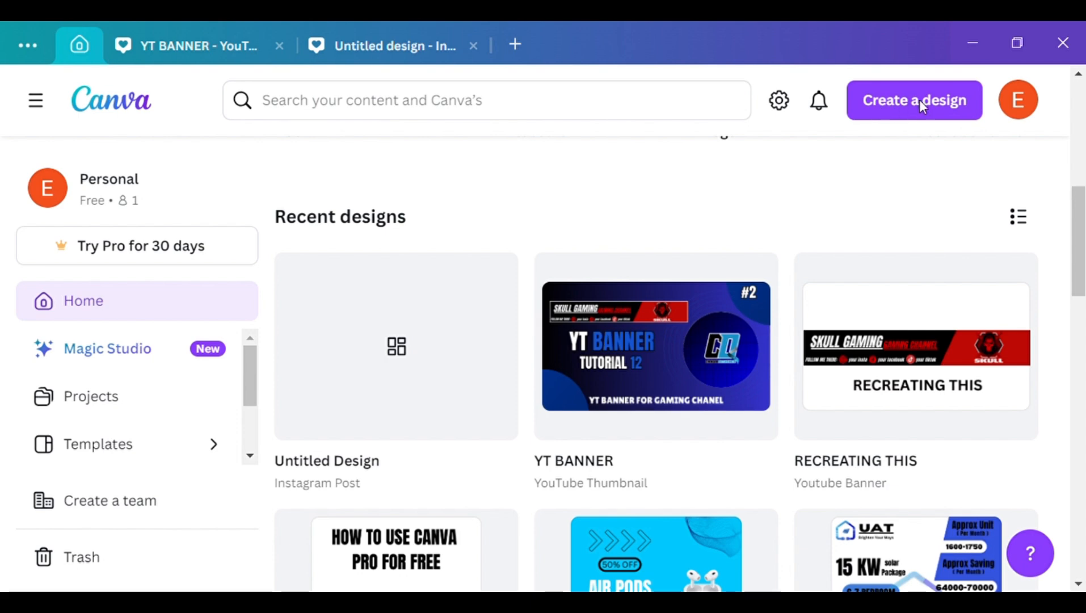
left_click(476, 329)
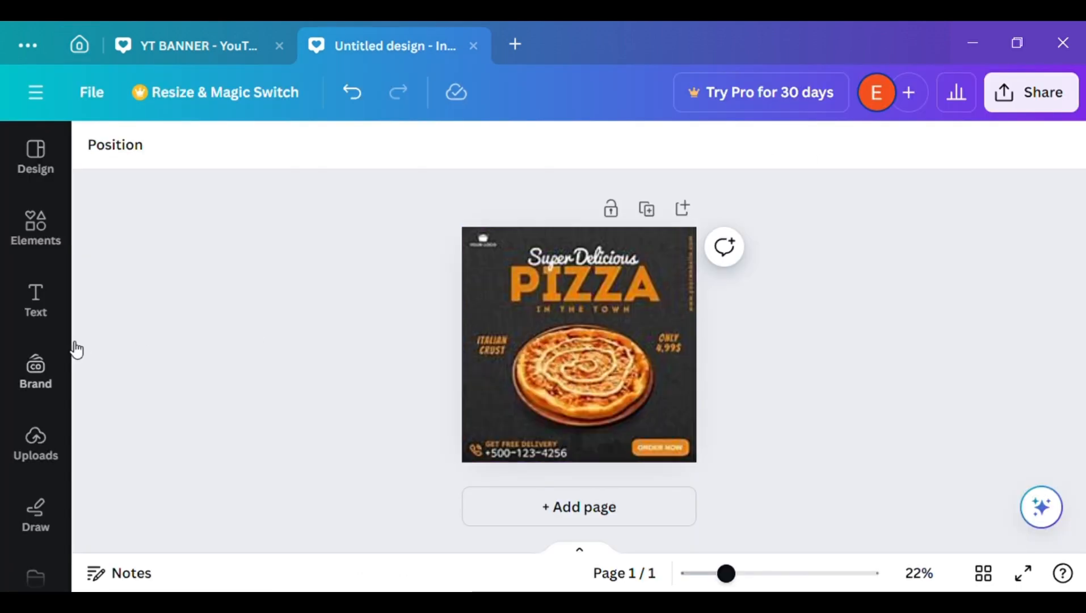
Add a two-line heading reading "RECREATING THIS" over the pizza reference image
left_click(29, 323)
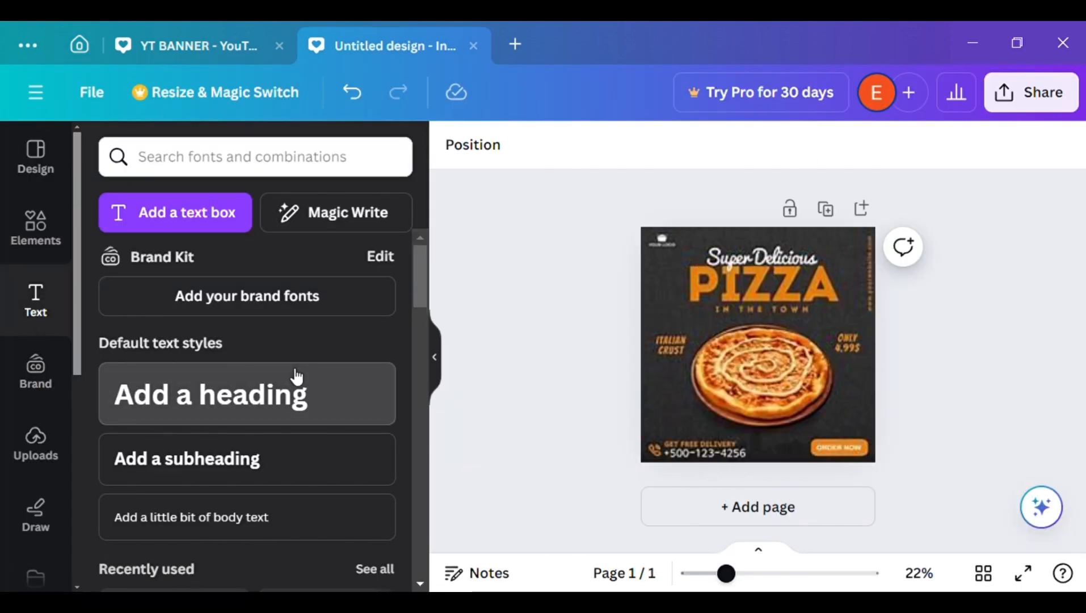
left_click(296, 375)
type("RE")
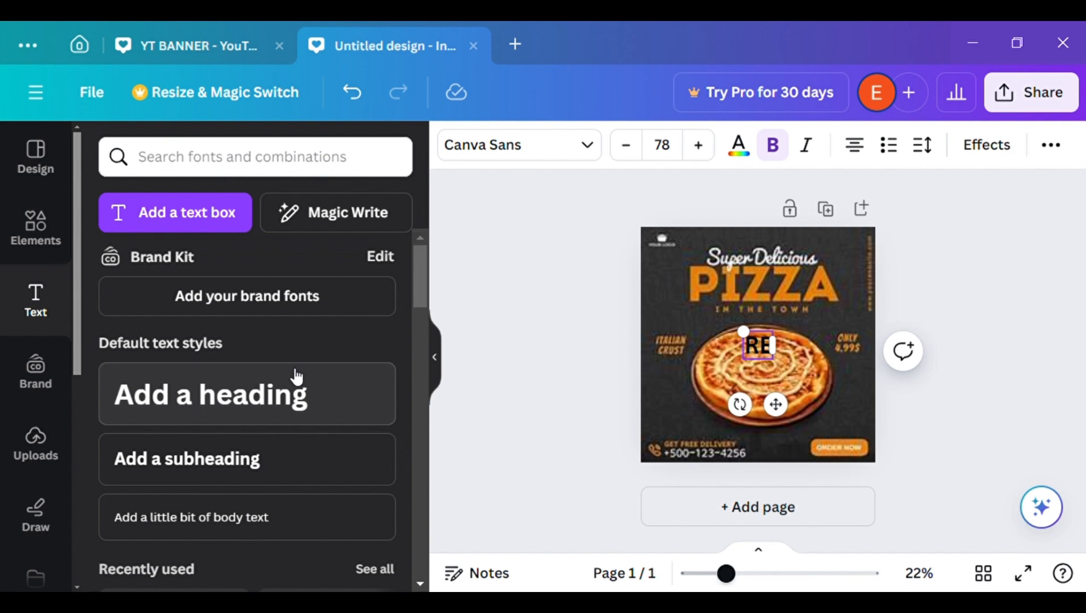
type("CREAT")
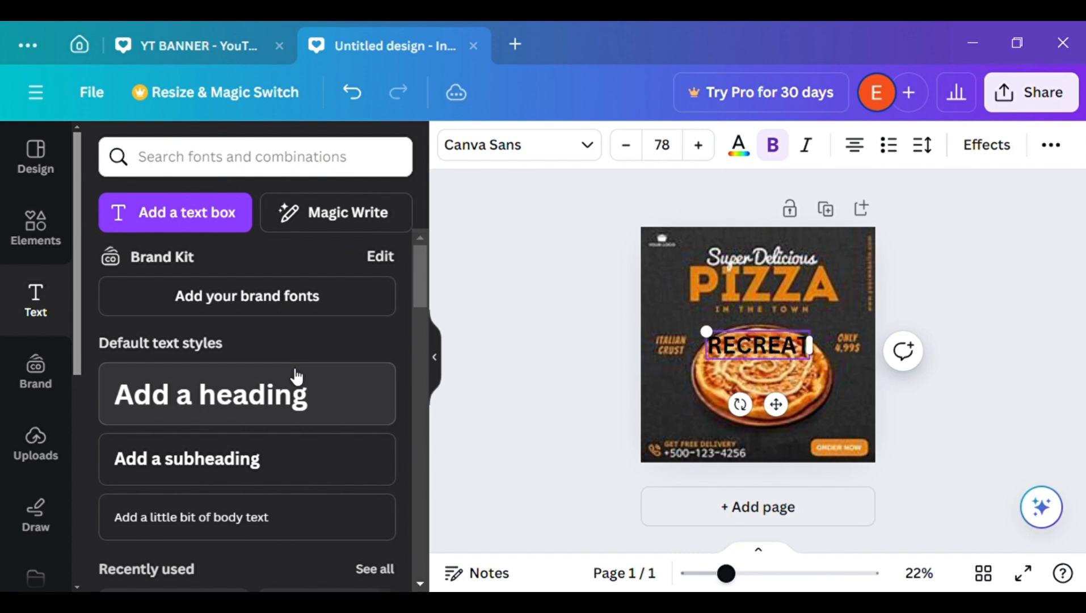
type("ING")
key("Return")
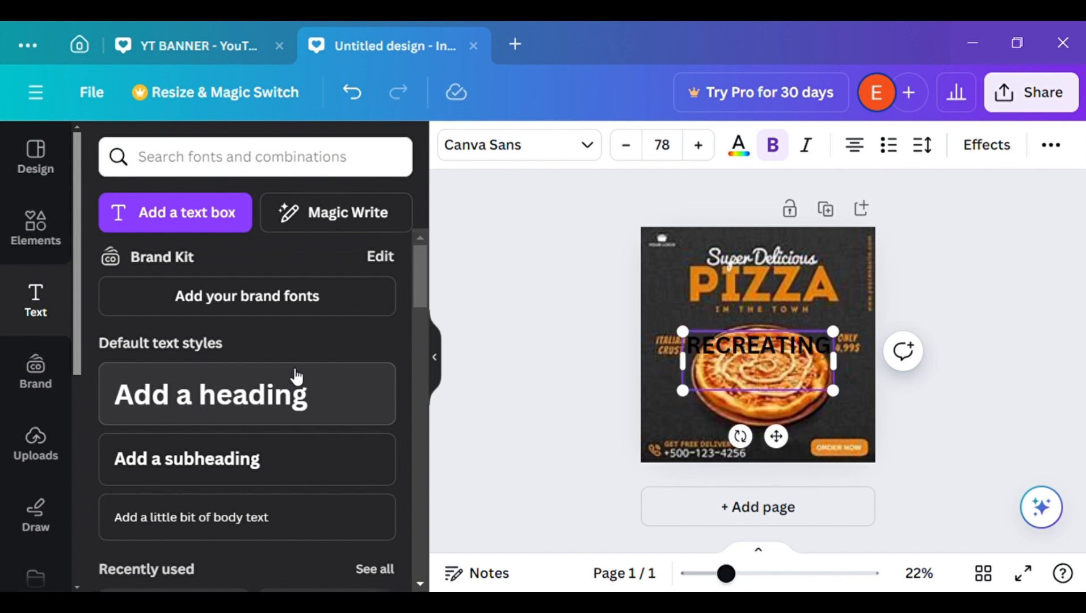
type("THIS")
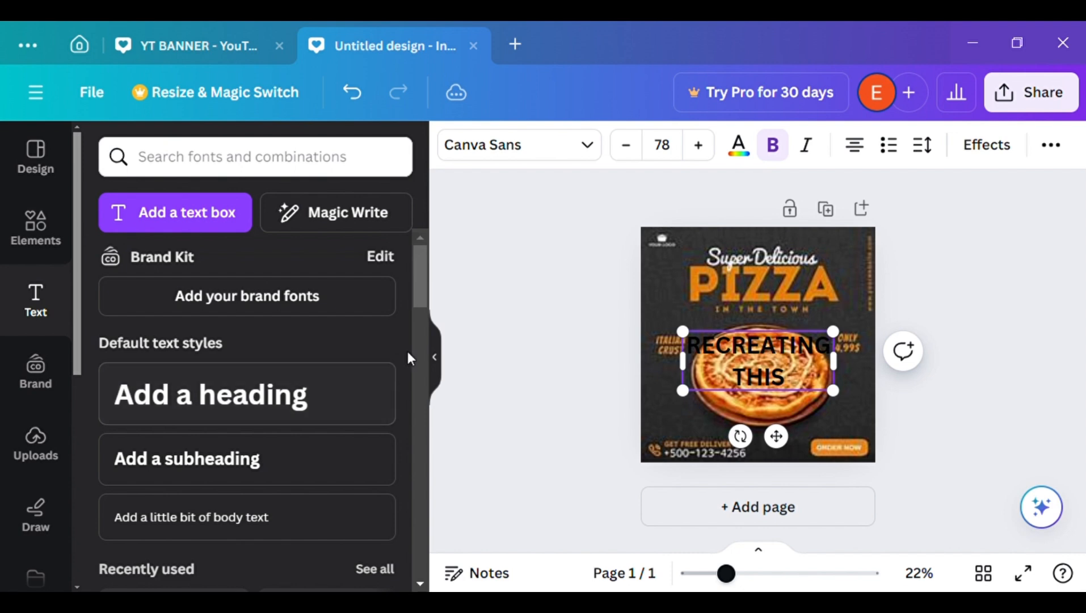
left_click(552, 354)
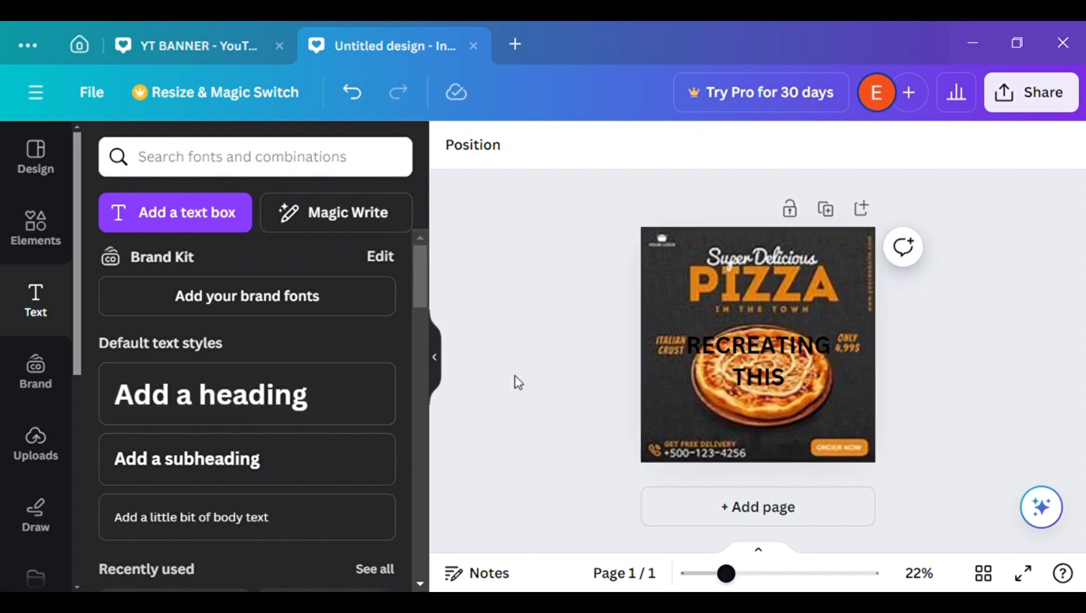
left_click(442, 366)
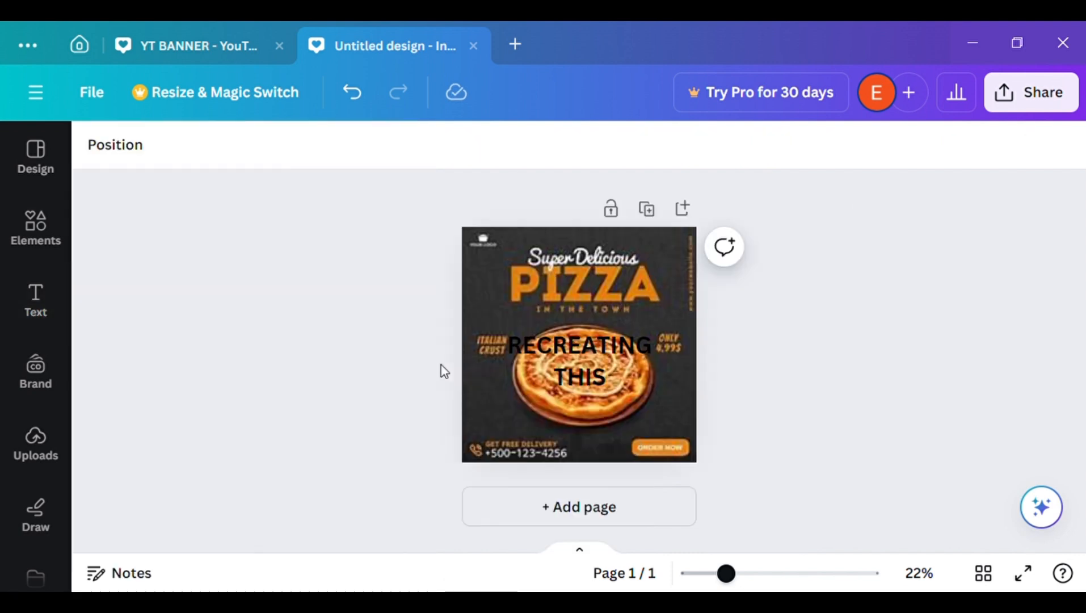
Recolour the "RECREATING THIS" heading white (#ffffff) and delete it from the pizza page
left_click(579, 361)
left_click(381, 146)
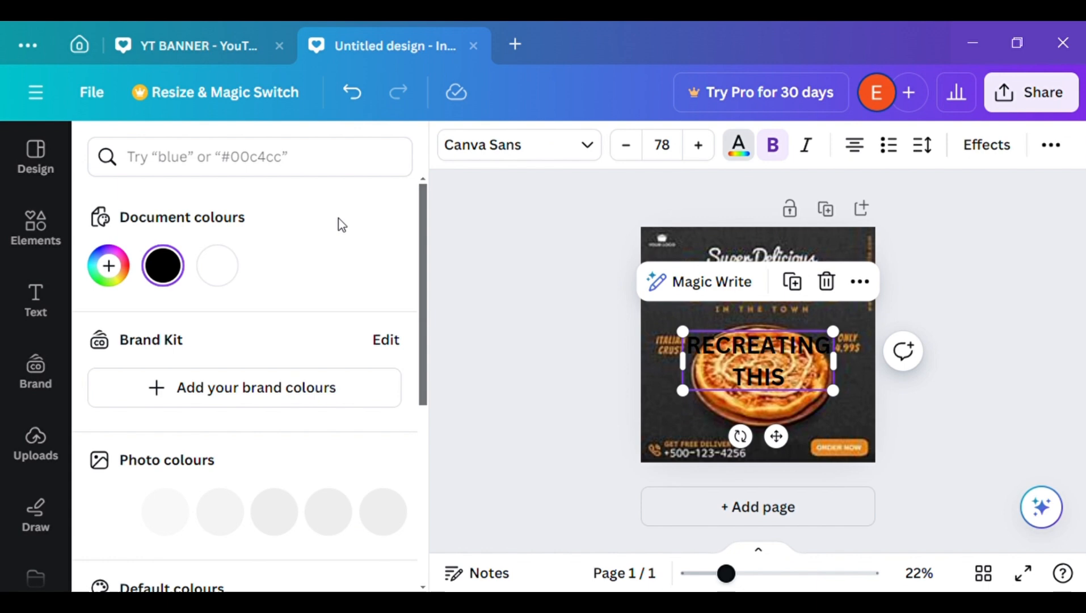
left_click(218, 265)
left_click(537, 299)
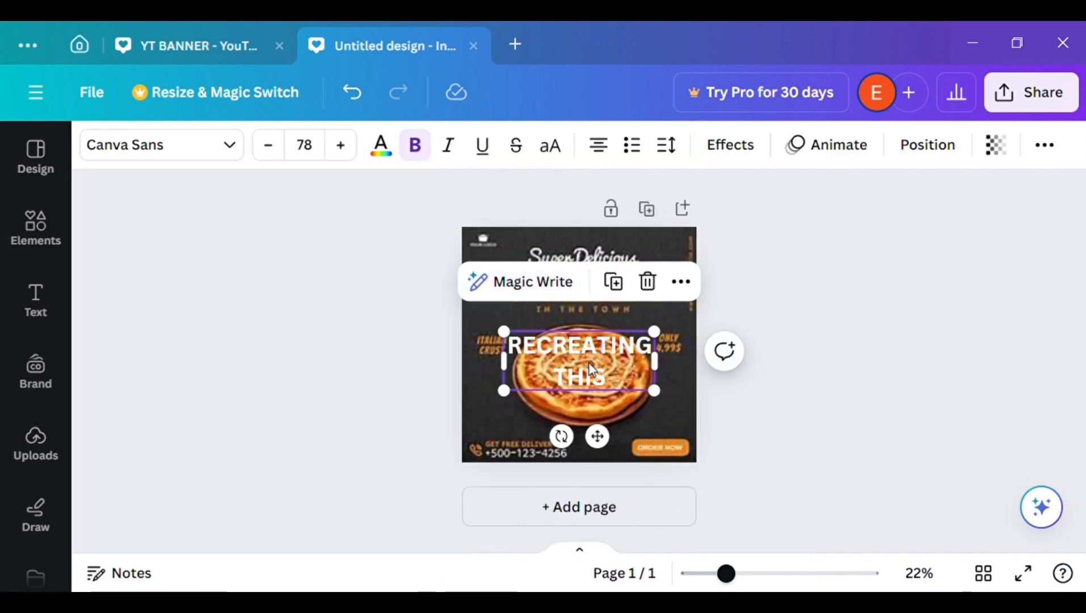
left_click_drag(593, 366, 590, 425)
key("Delete")
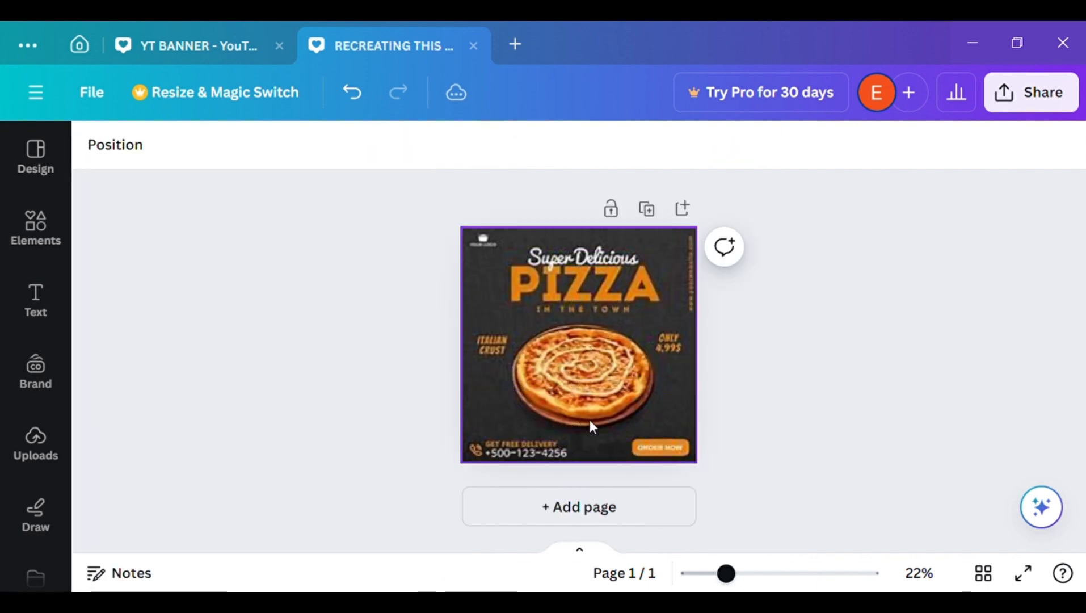
Add a blank second page and search the element graphics for "black texture"
left_click(650, 517)
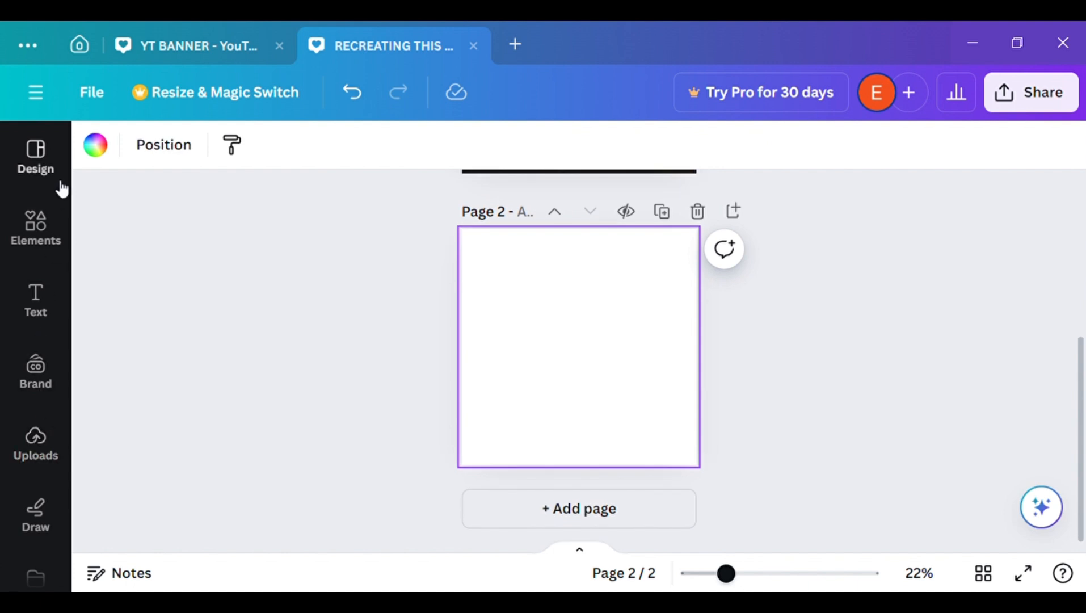
left_click(35, 230)
left_click(333, 163)
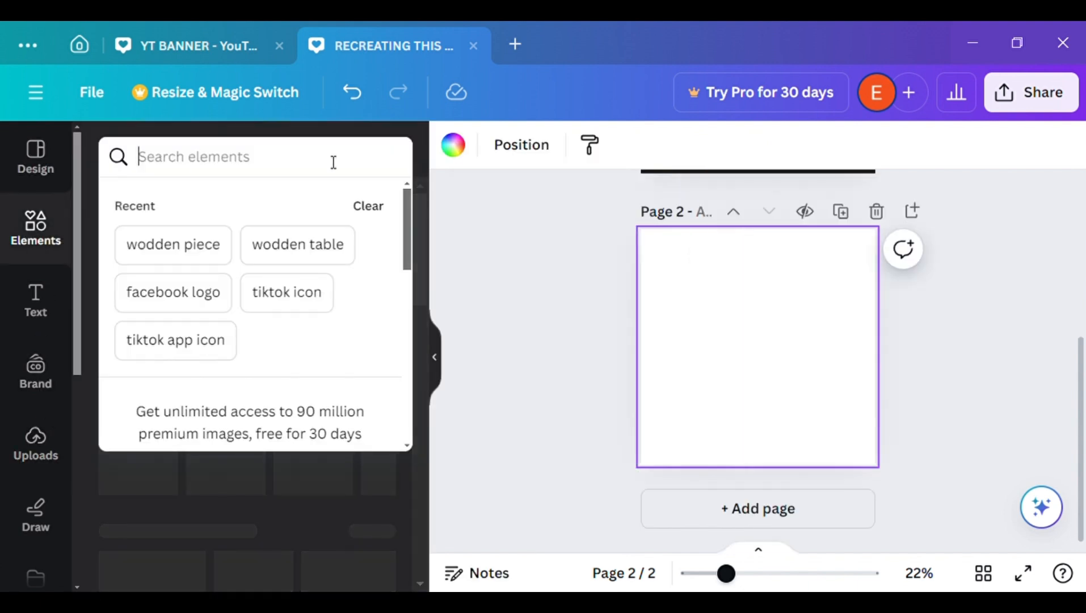
type("bla")
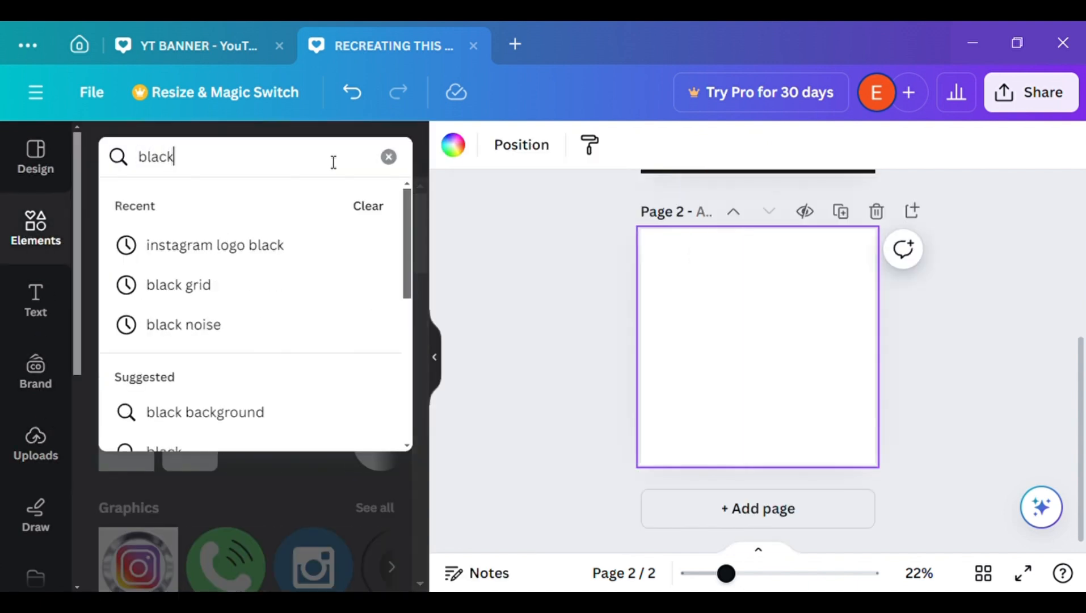
type("ck ")
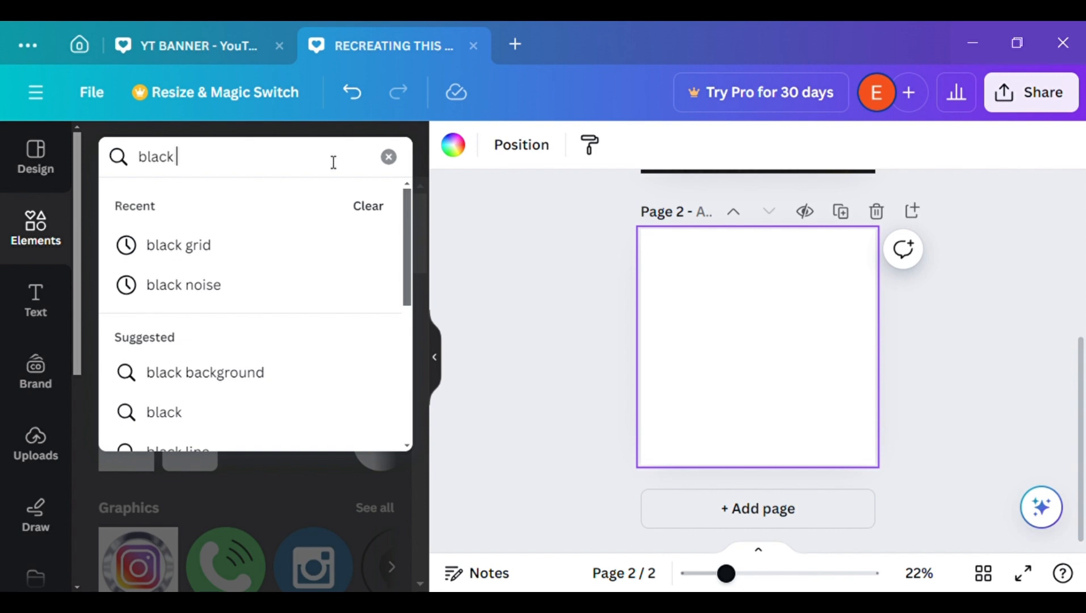
type("te")
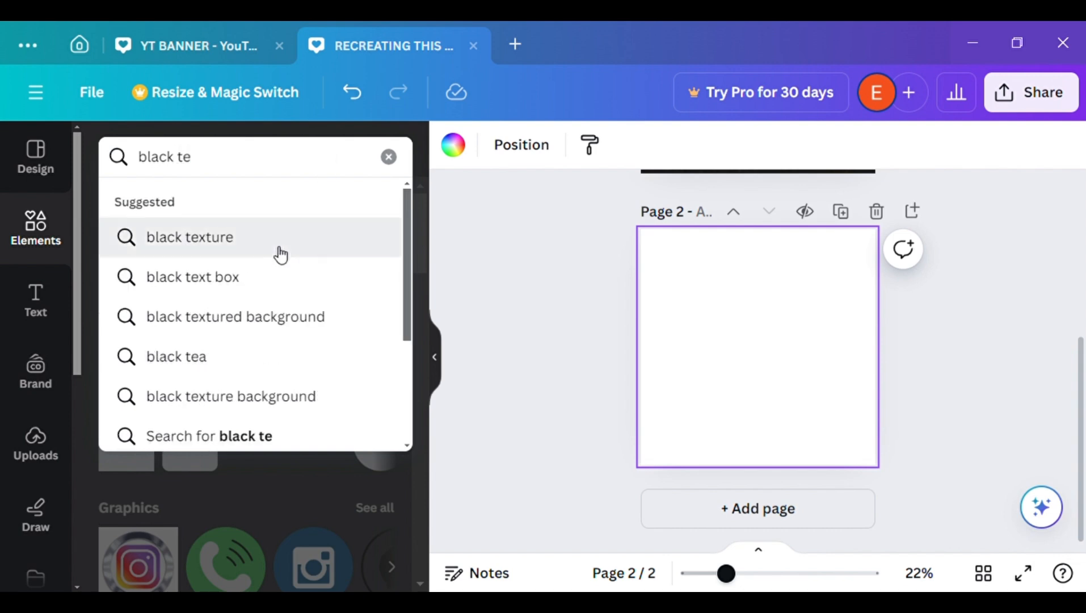
left_click(281, 255)
left_click(202, 203)
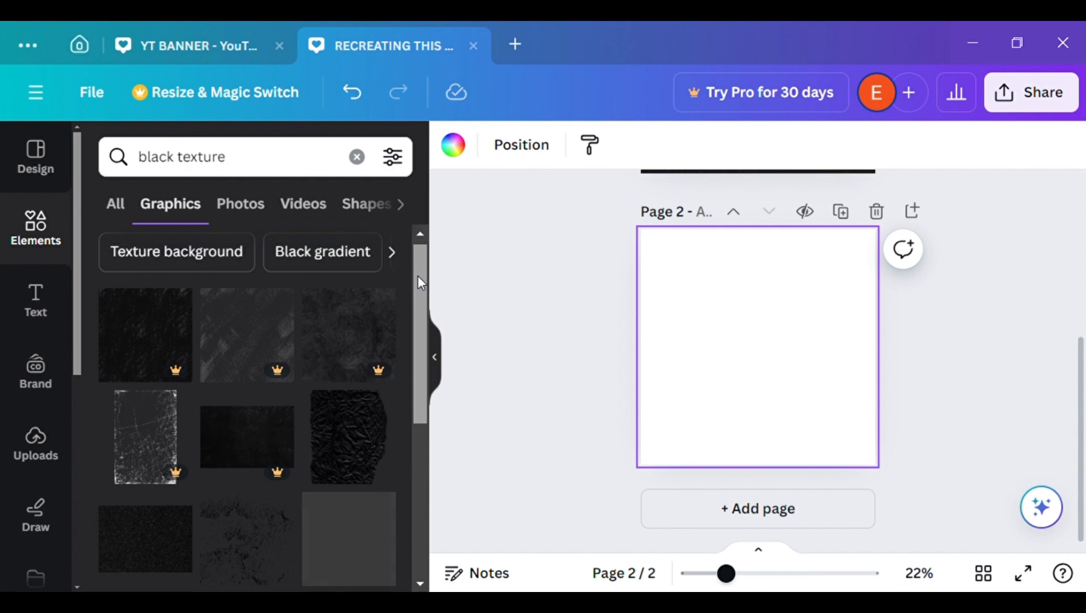
Insert the torn-edged black paper graphic and enlarge it until its dark texture covers all of page 2
left_click_drag(417, 275, 443, 492)
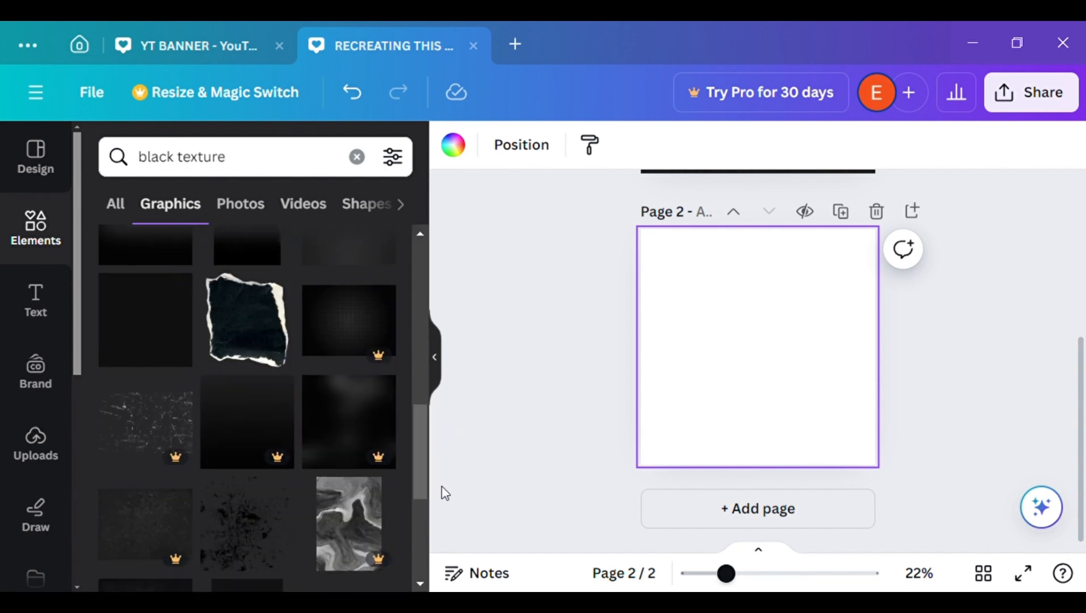
left_click(253, 347)
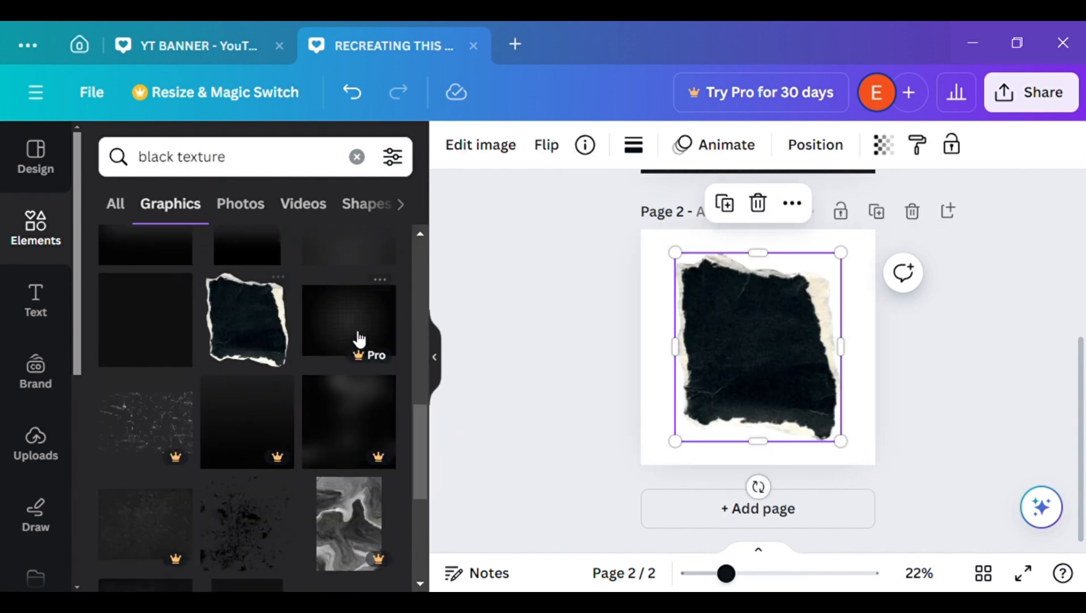
left_click(440, 369)
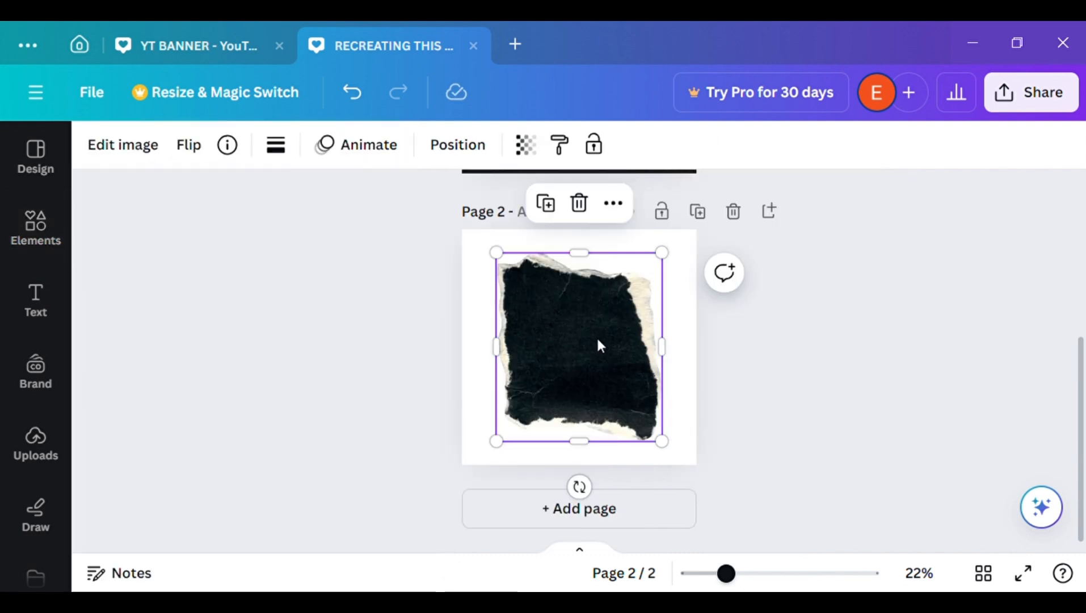
left_click_drag(597, 336, 533, 299)
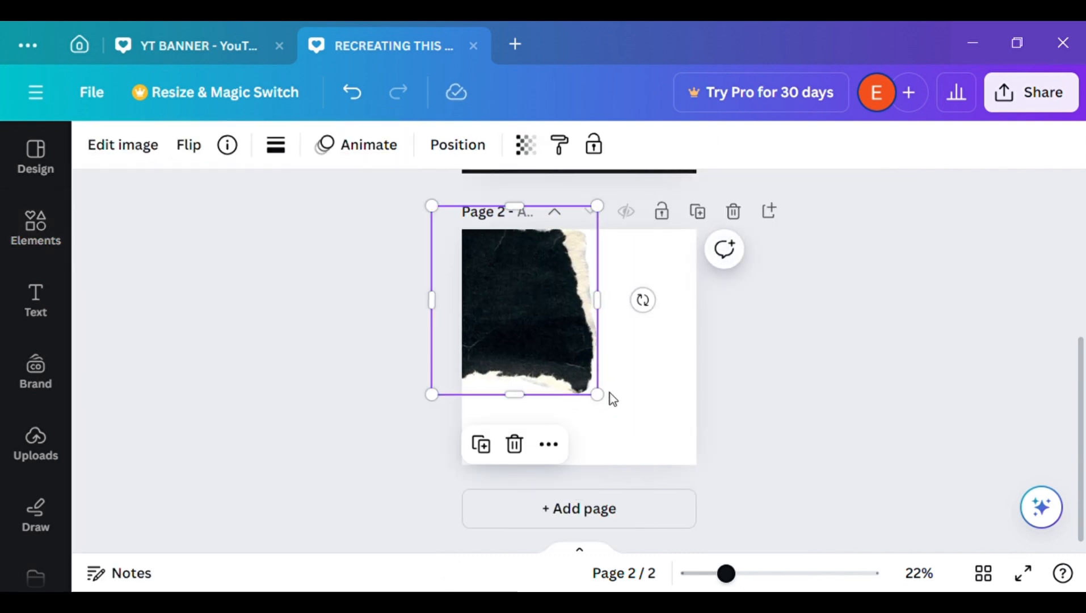
left_click_drag(597, 393, 829, 472)
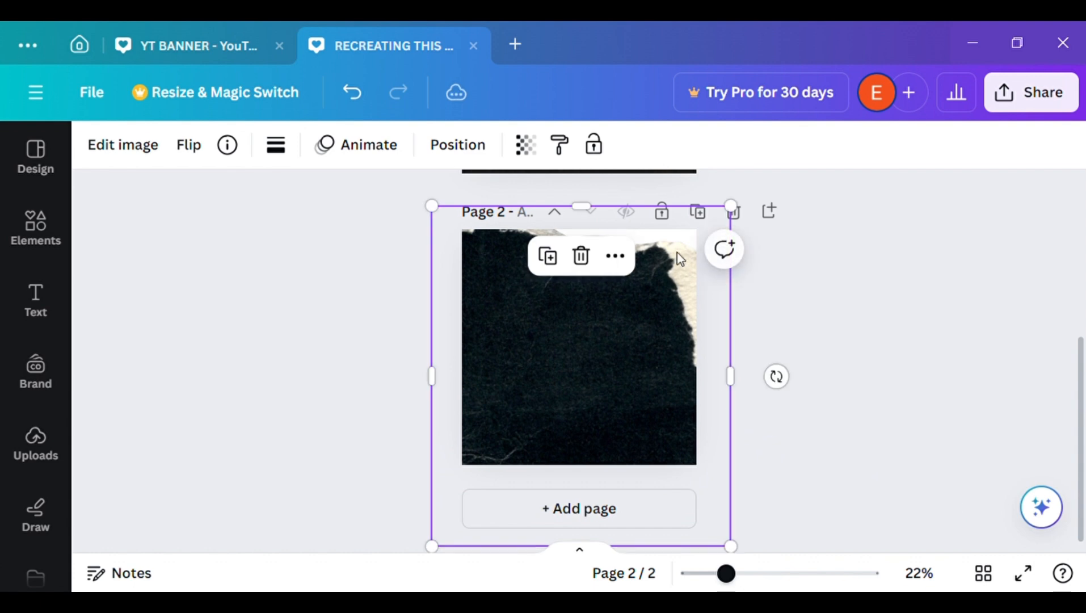
left_click_drag(742, 218, 834, 181)
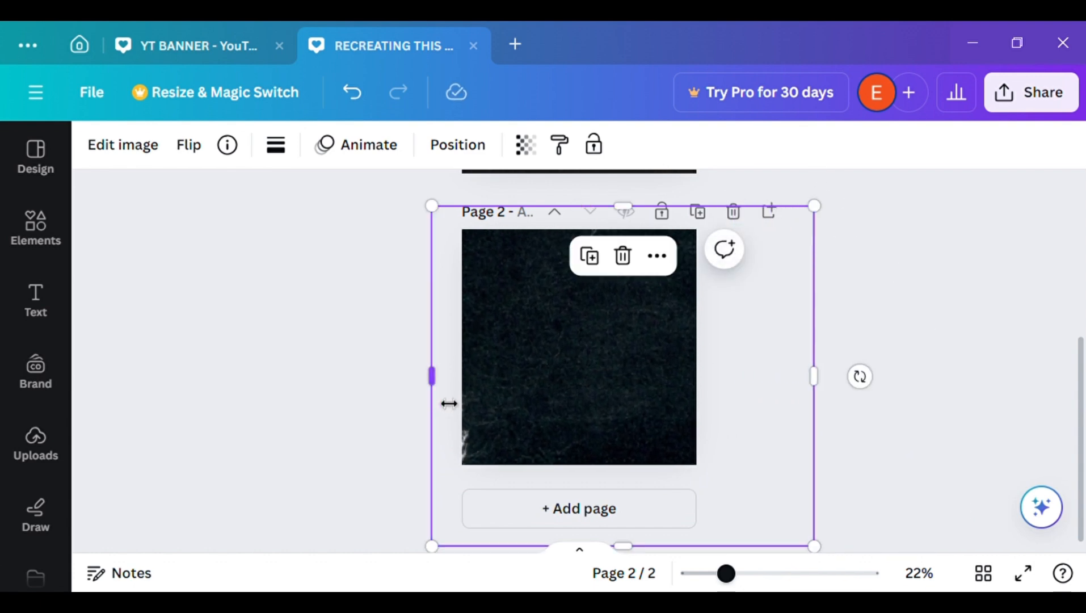
left_click_drag(448, 403, 420, 404)
left_click(905, 423)
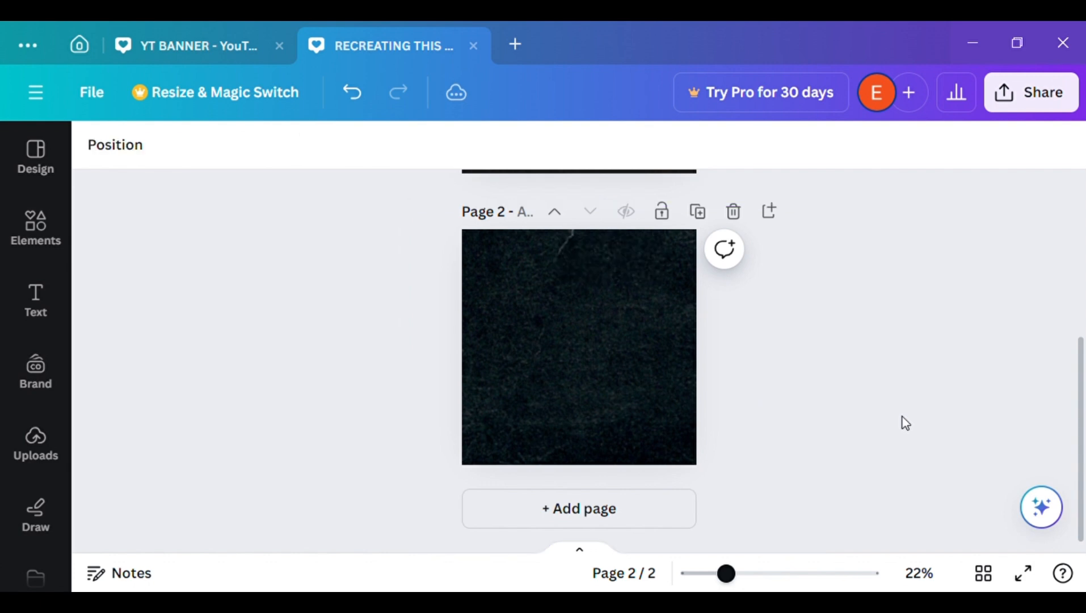
left_click_drag(1083, 477, 1084, 454)
left_click(504, 395)
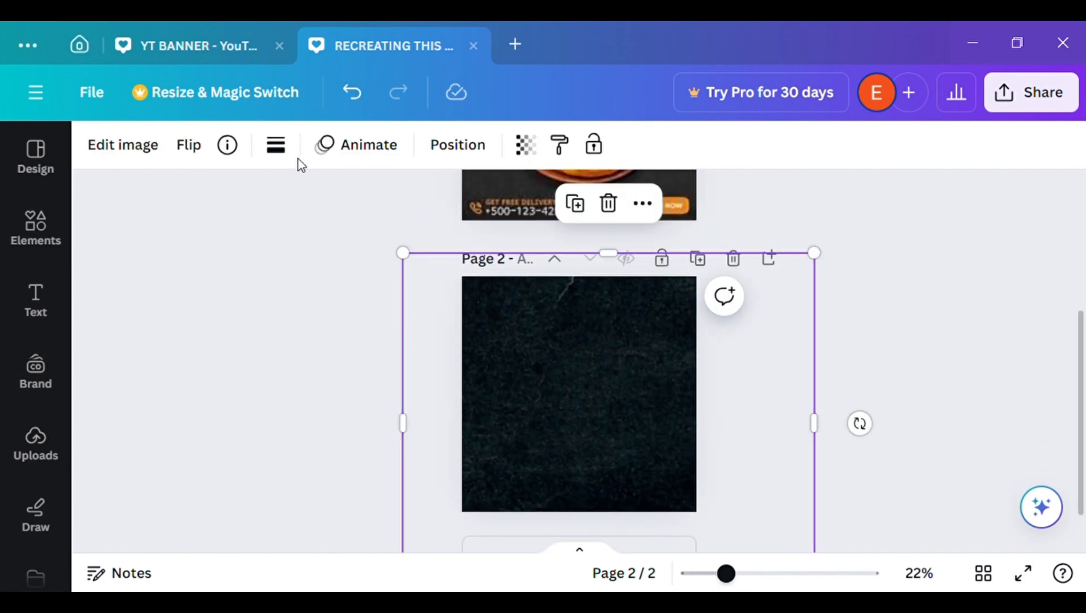
left_click(915, 389)
mouse_move(1084, 453)
left_mouse_down()
mouse_move(1084, 335)
mouse_move(1084, 465)
left_mouse_up()
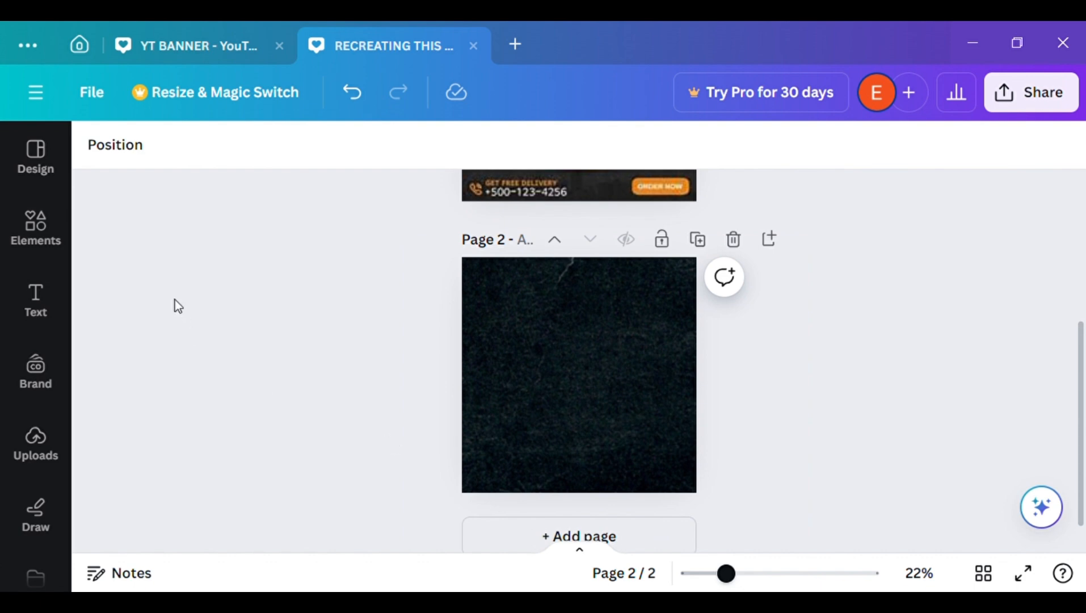
Add a small circle shape containing the text "your logo" in the upper-left corner of page 2
left_click(50, 250)
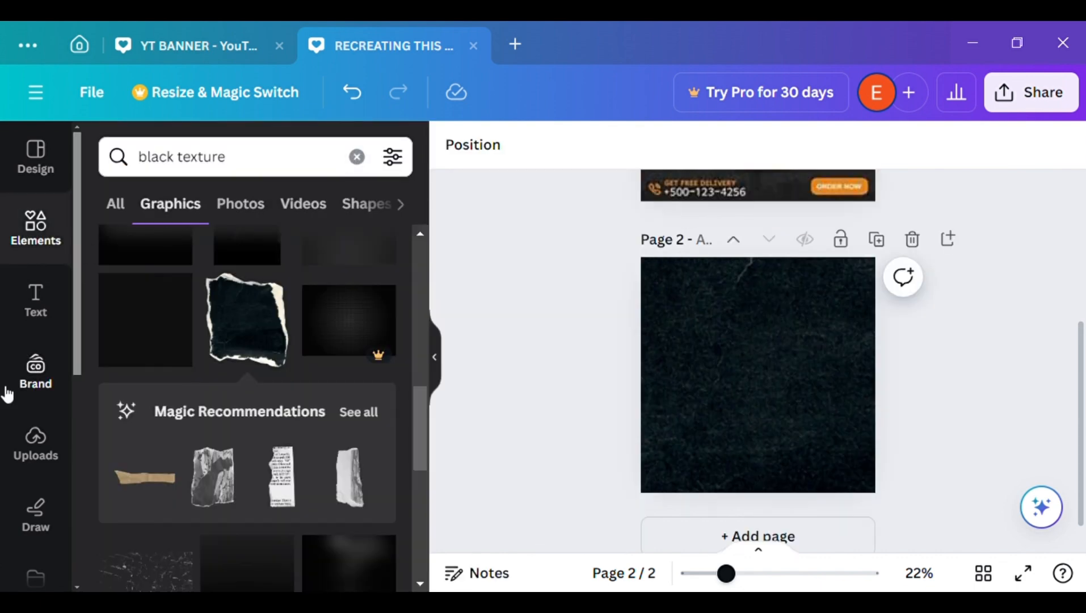
left_click(37, 444)
left_click(40, 233)
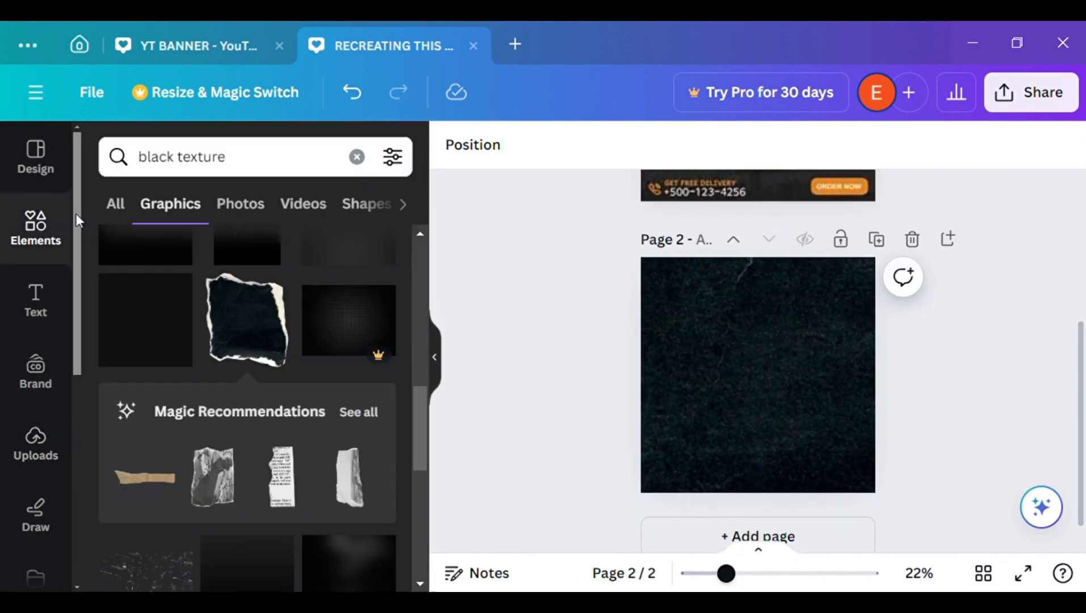
left_click(357, 159)
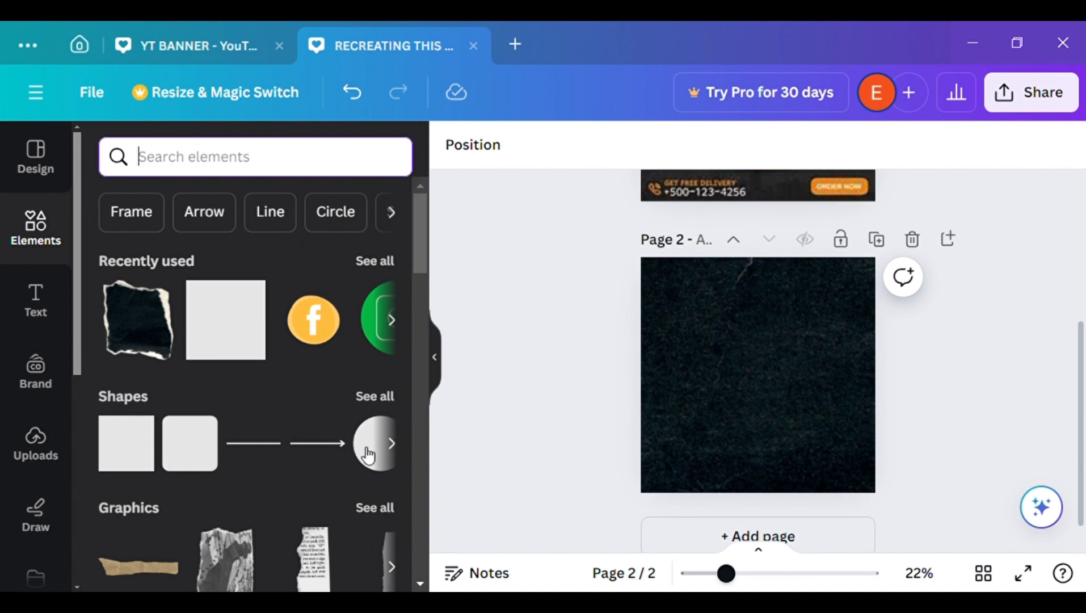
left_click(375, 449)
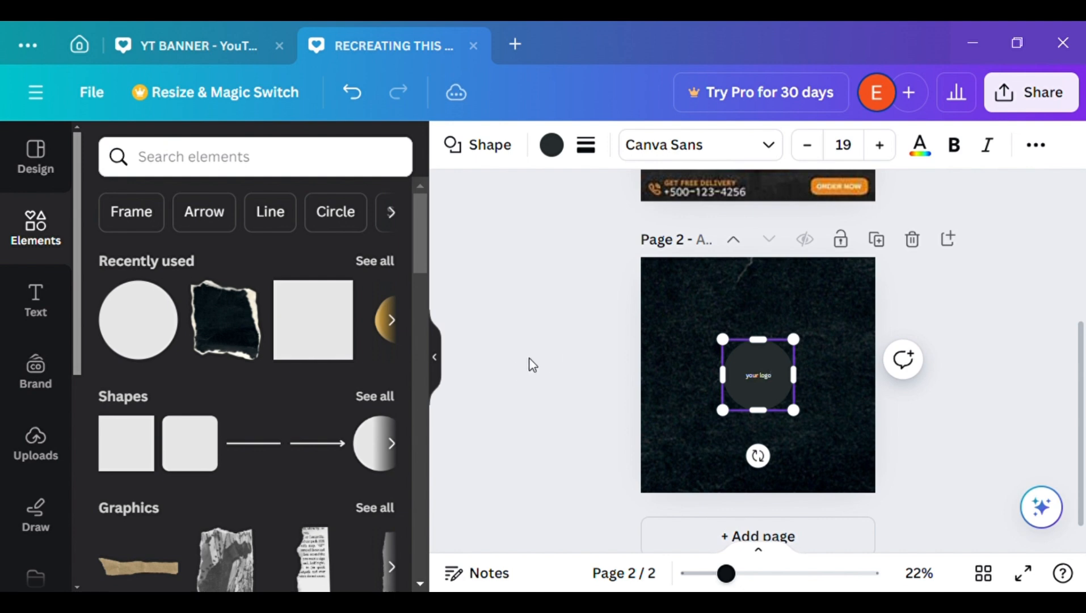
left_click(434, 363)
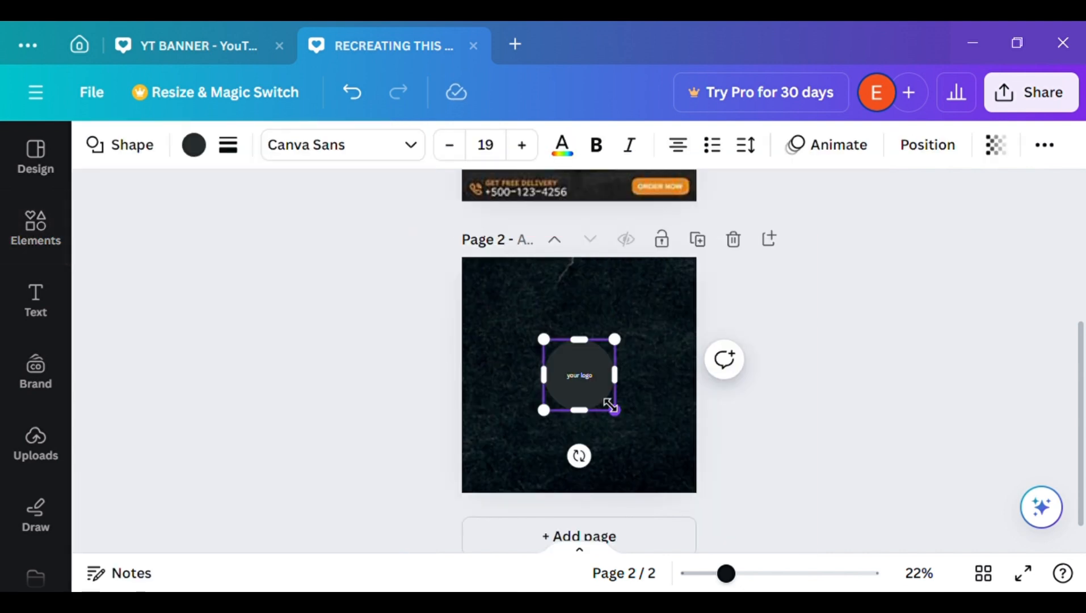
left_click_drag(615, 409, 513, 349)
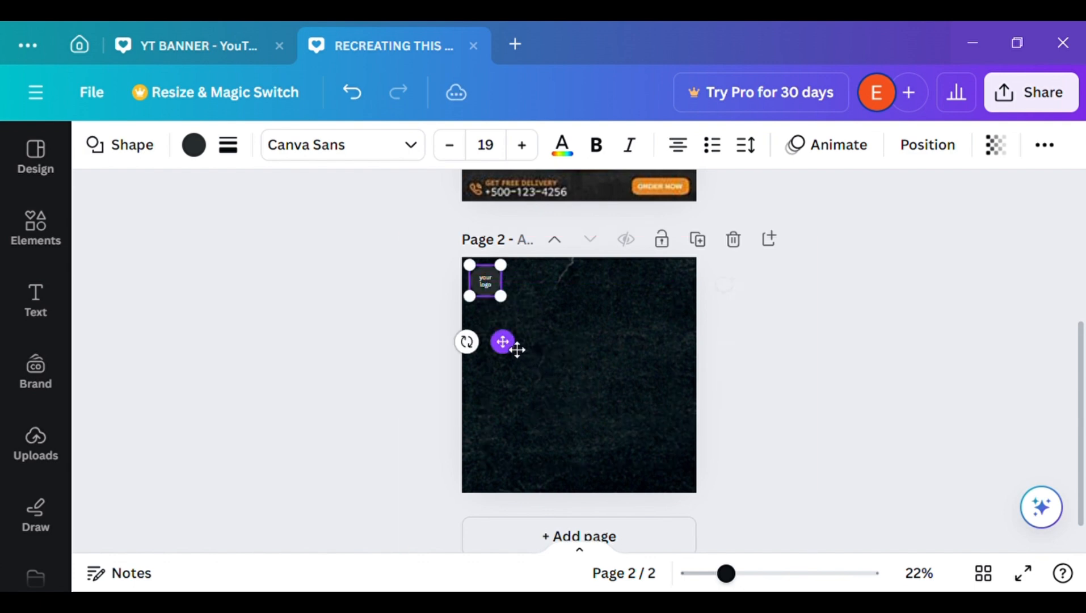
Fill the logo circle with white (#ffffff)
left_click(194, 145)
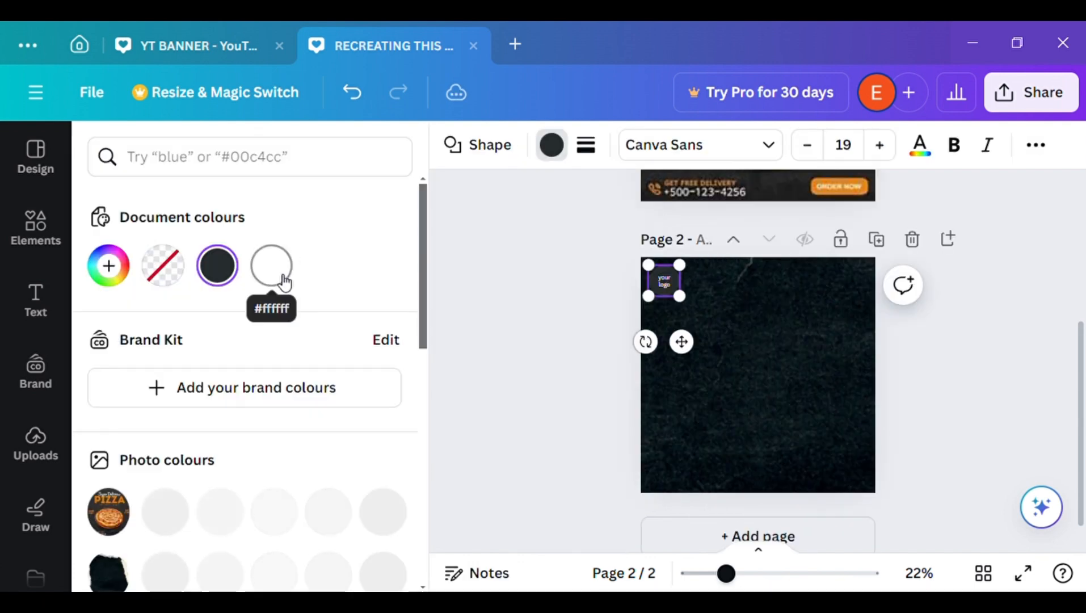
left_click(274, 270)
left_click(545, 304)
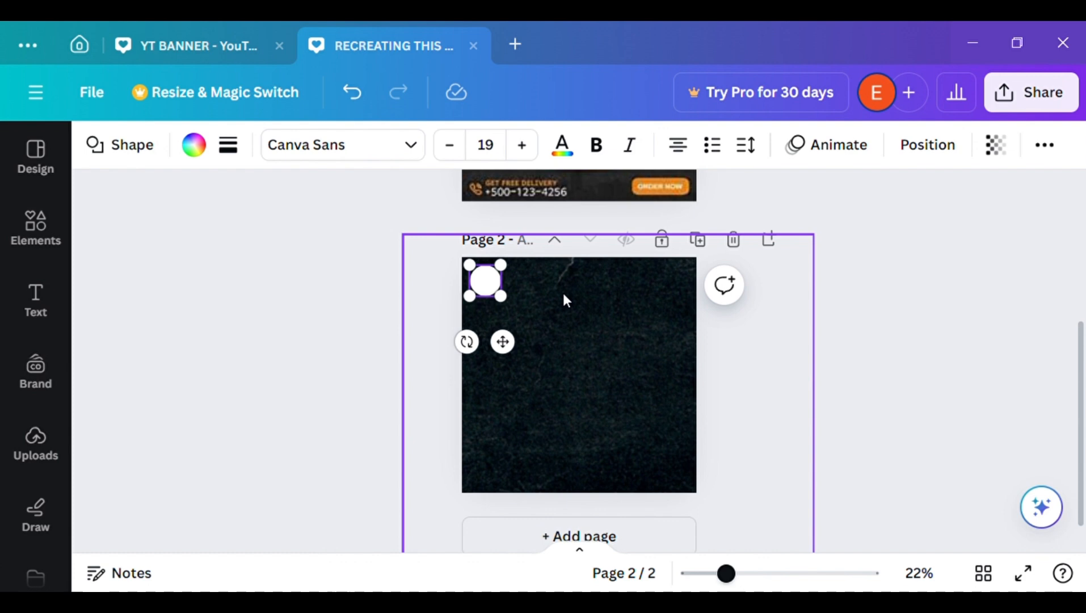
Recolour the "your logo" text in the white circle with the near-black photo colour from the black paper graphic
double_click(496, 287)
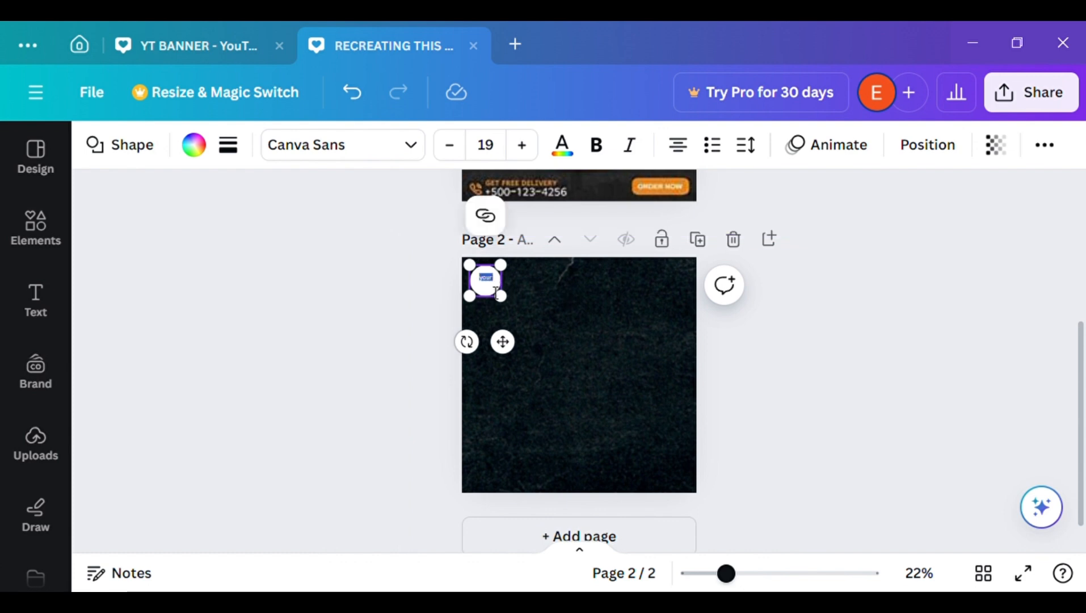
key("BackSpace")
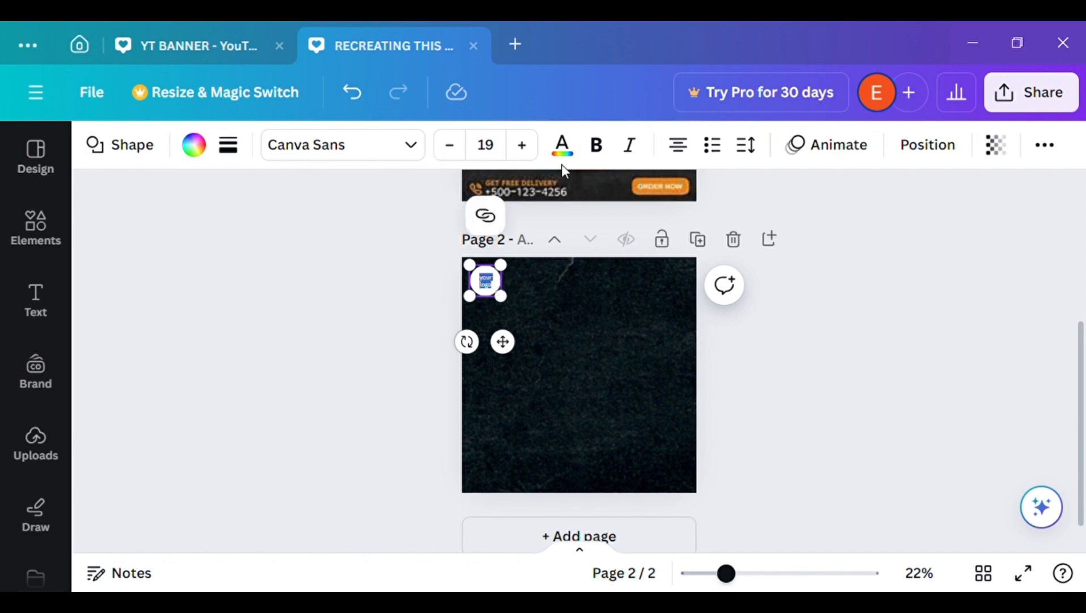
left_click(562, 147)
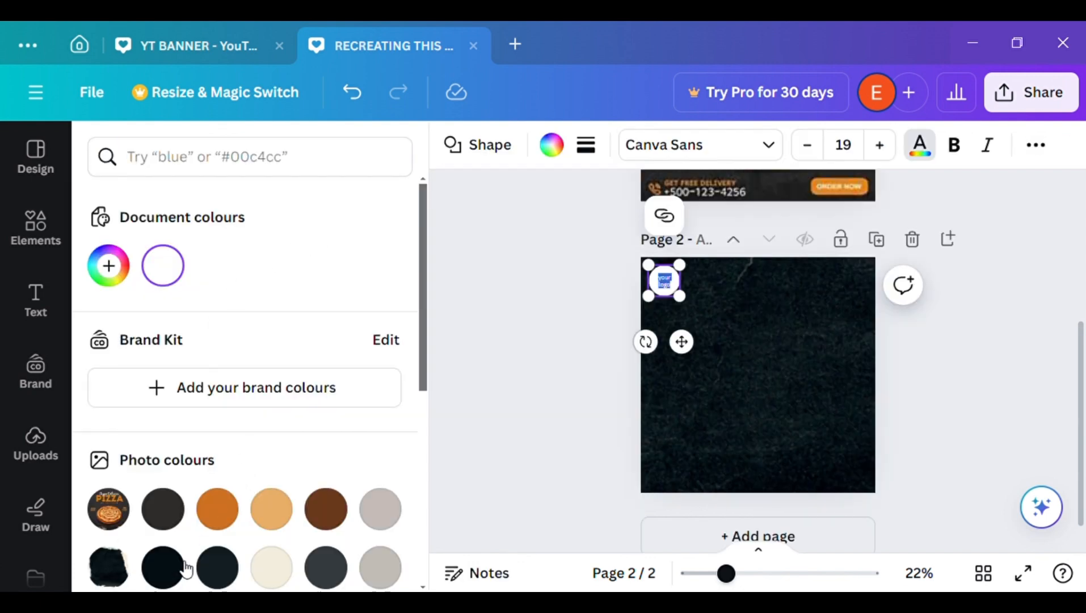
left_click(184, 563)
left_click(460, 459)
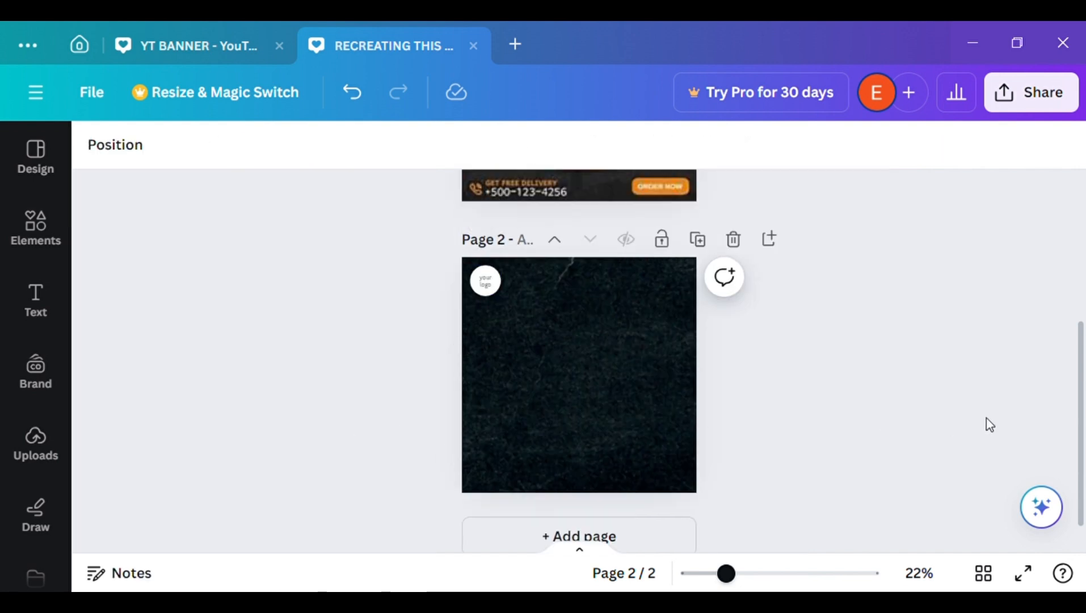
Search the elements for "PIZZA" and browse the graphics results
mouse_move(1078, 420)
left_mouse_down()
mouse_move(1076, 335)
mouse_move(1060, 285)
mouse_move(1070, 426)
left_mouse_up()
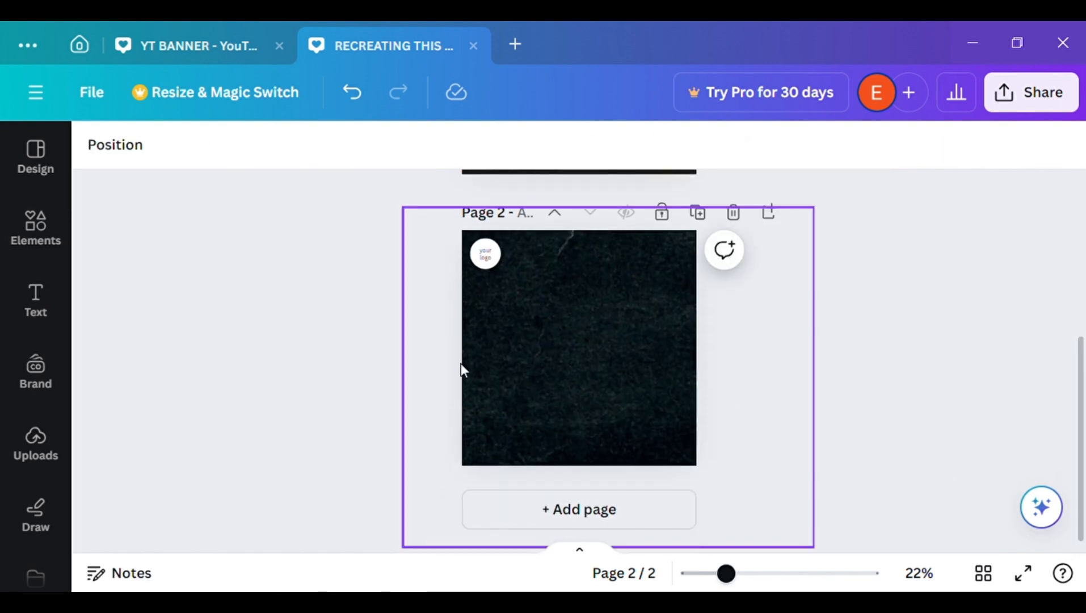
left_click(67, 249)
left_click(384, 175)
type("PIZZA")
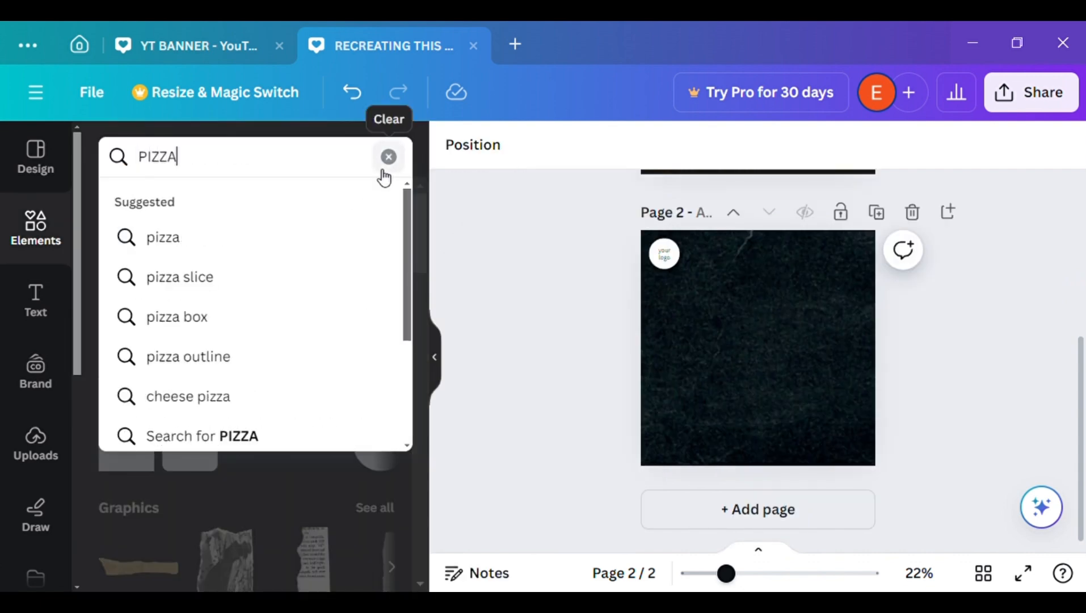
key("Return")
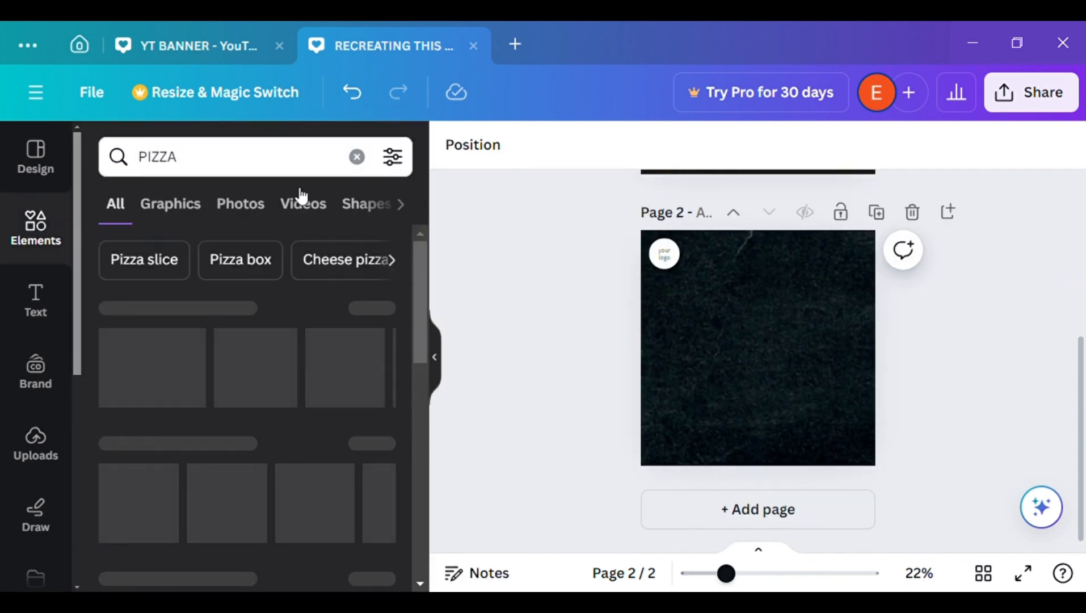
left_click(199, 215)
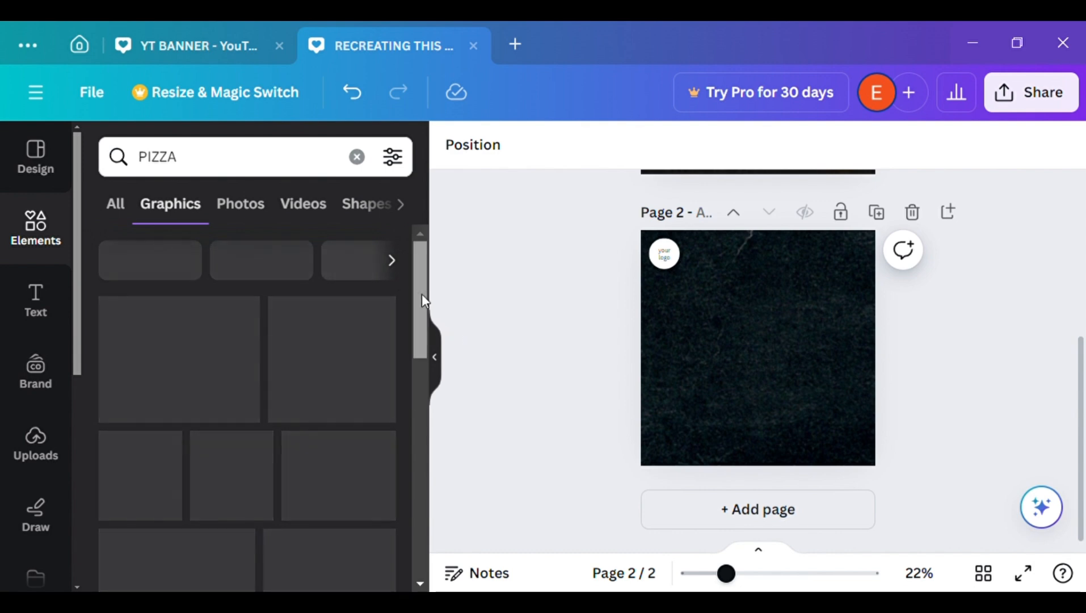
left_click_drag(421, 293, 413, 258)
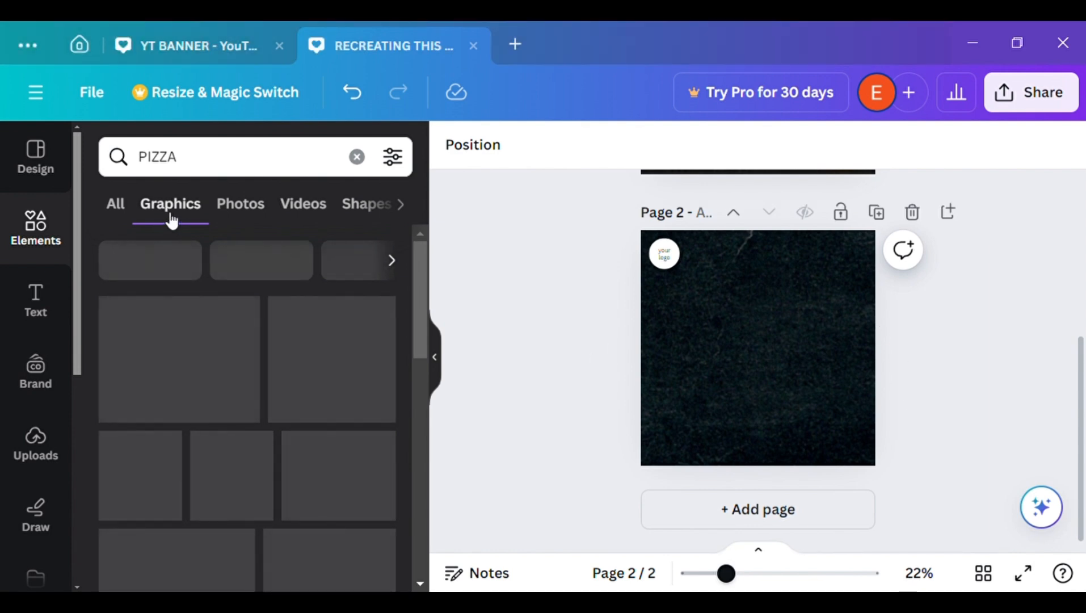
left_click(131, 207)
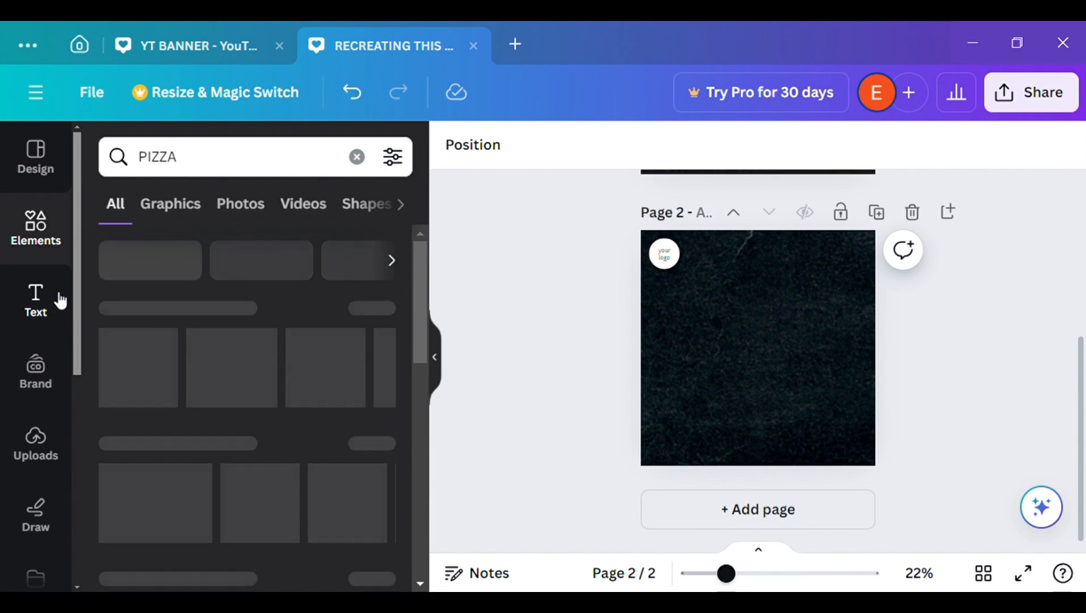
left_click(435, 356)
left_click(47, 229)
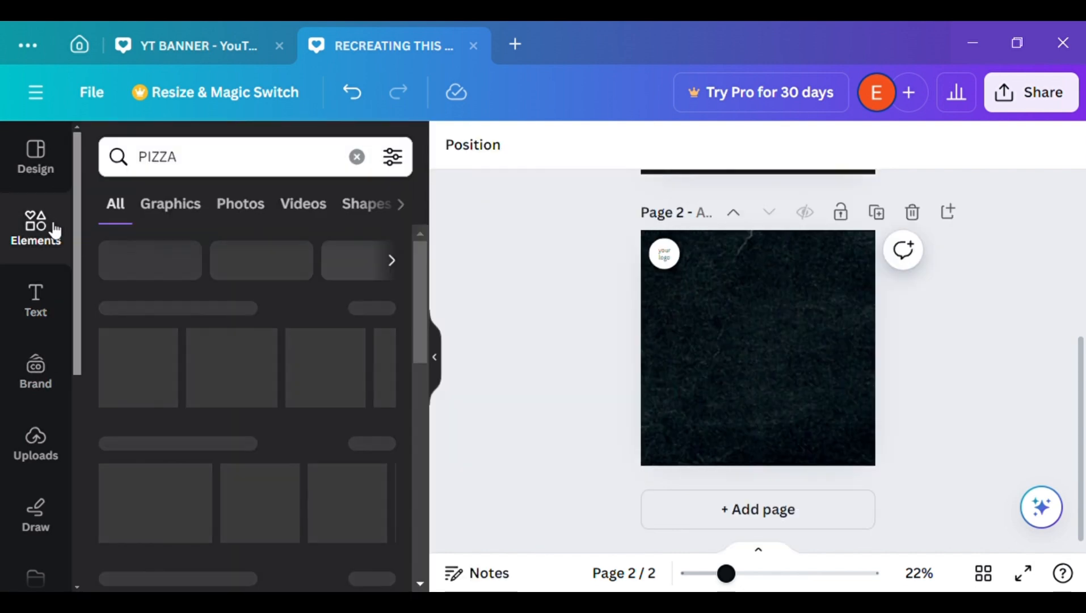
Clear the element search and run the search for "PIZZA" again
left_click(356, 156)
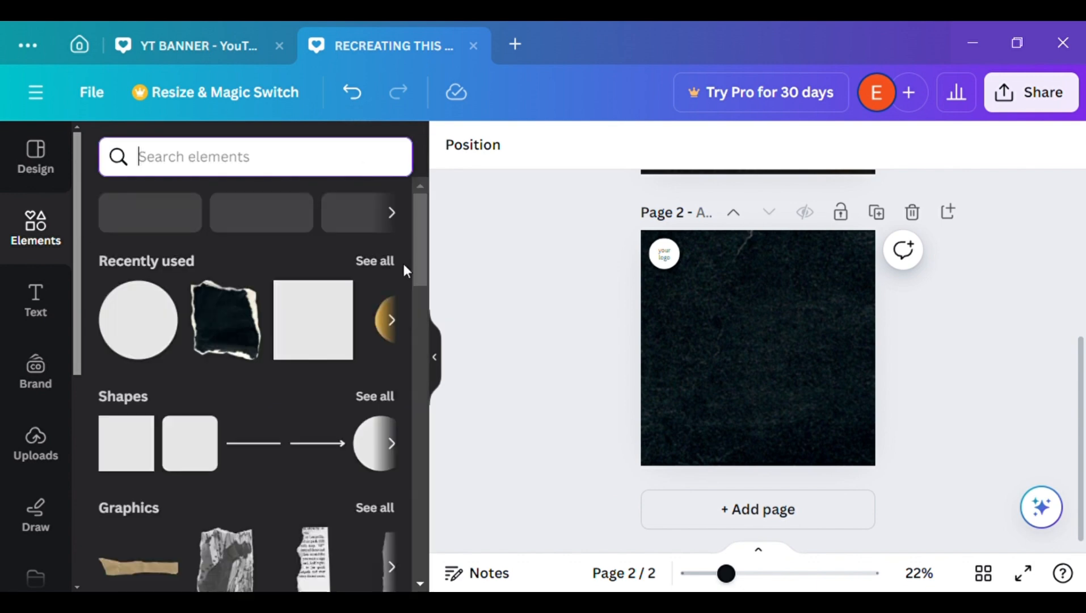
left_click(245, 148)
type("po")
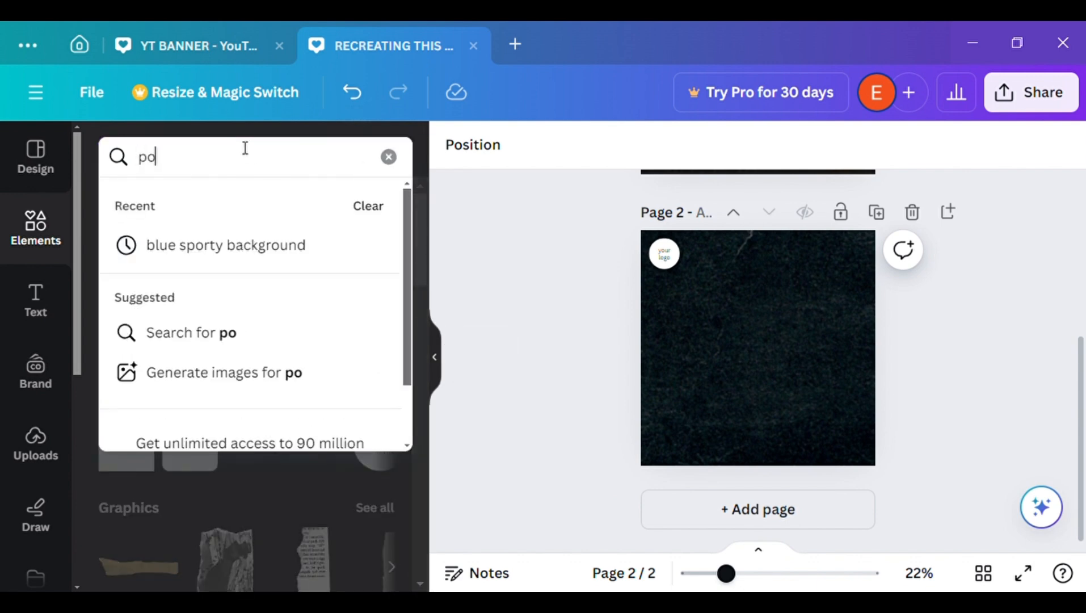
key("BackSpace")
type("i")
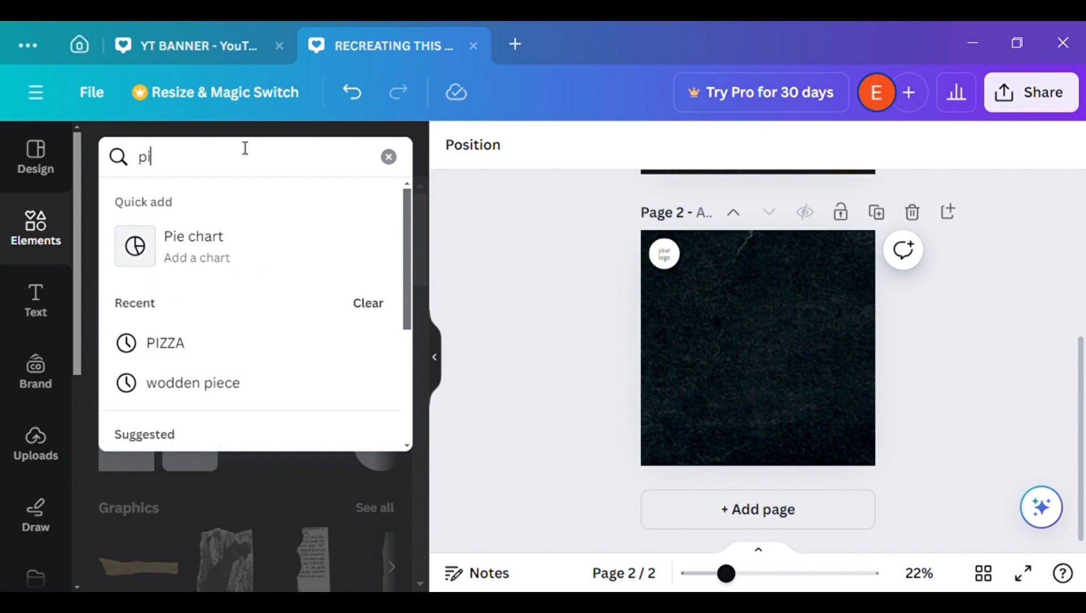
type("zza")
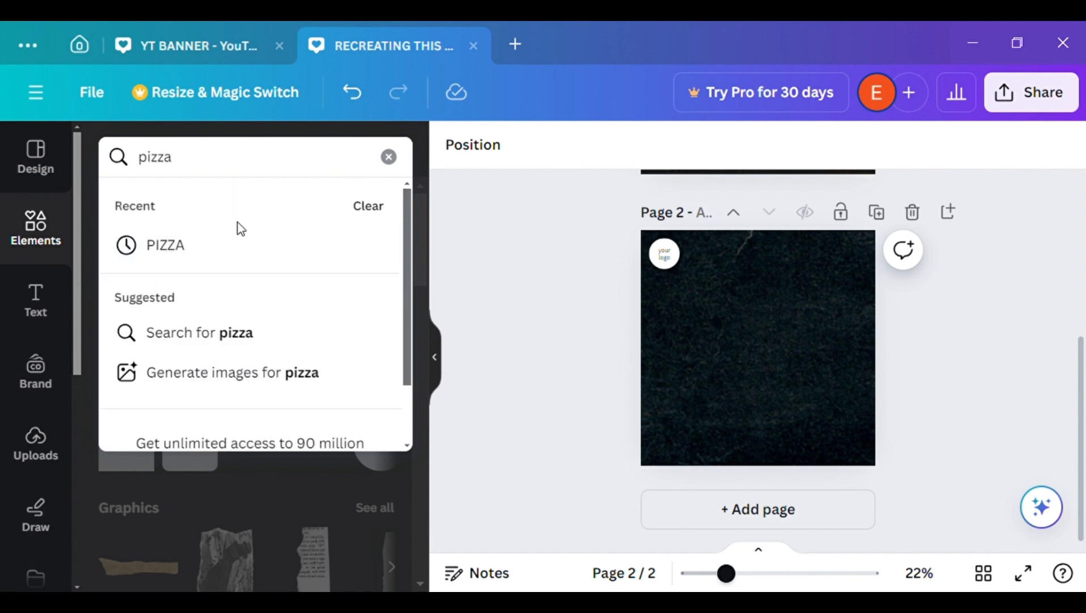
left_click(233, 247)
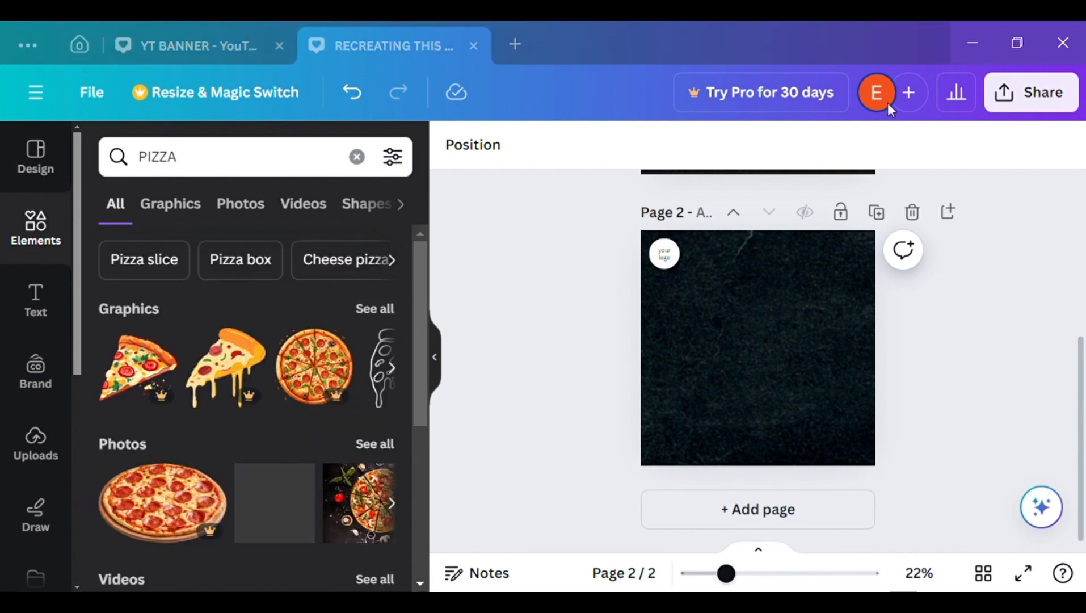
Narrow the pizza results to photos and filter them to cut-outs only
left_click(182, 223)
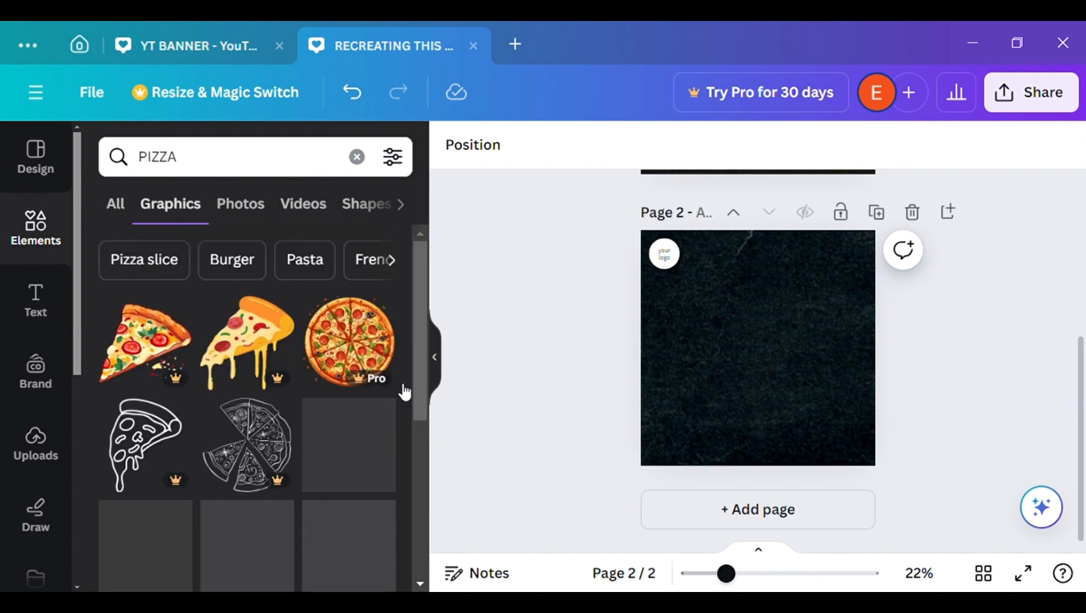
left_click_drag(420, 351, 409, 332)
left_click(257, 206)
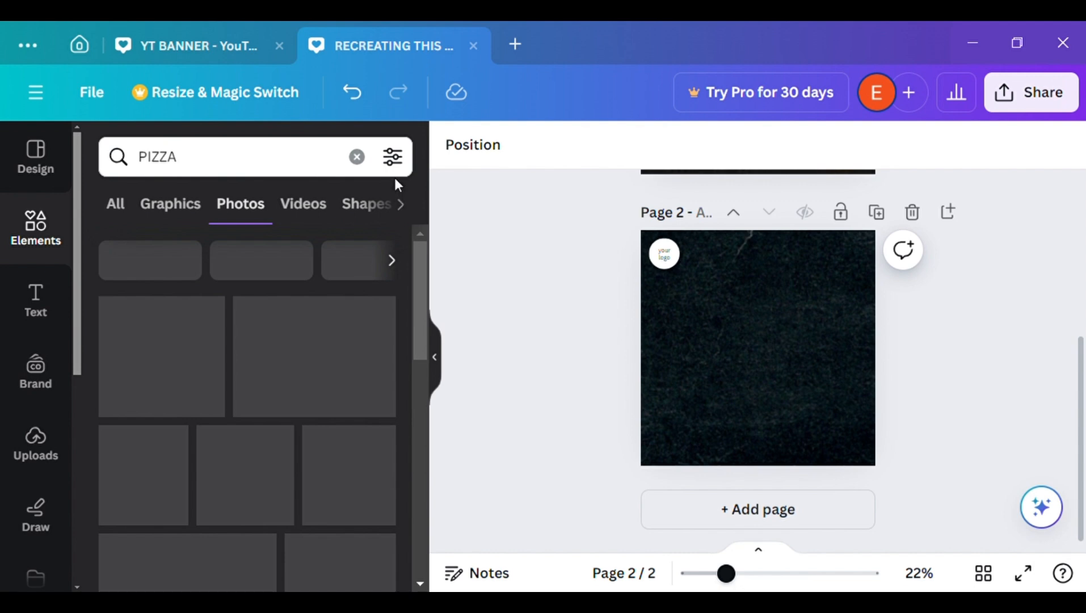
left_click(394, 156)
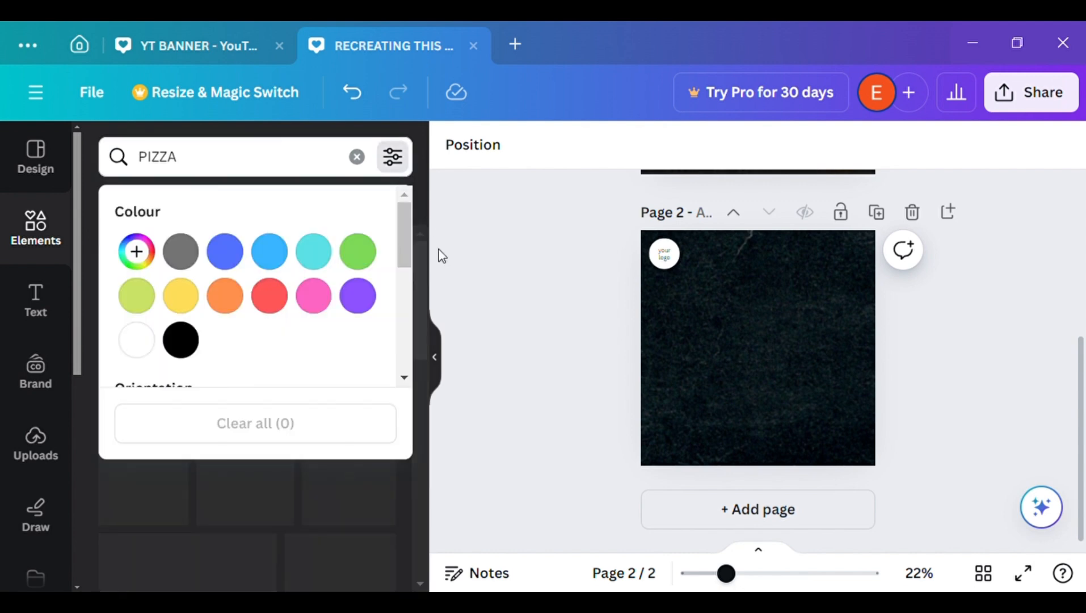
left_click(507, 231)
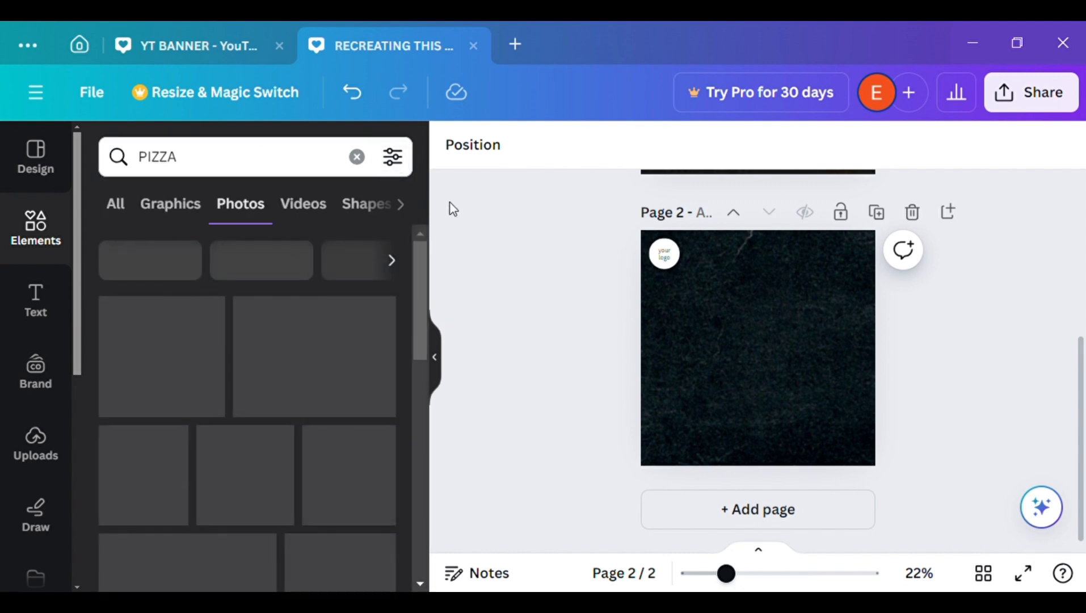
left_click(392, 158)
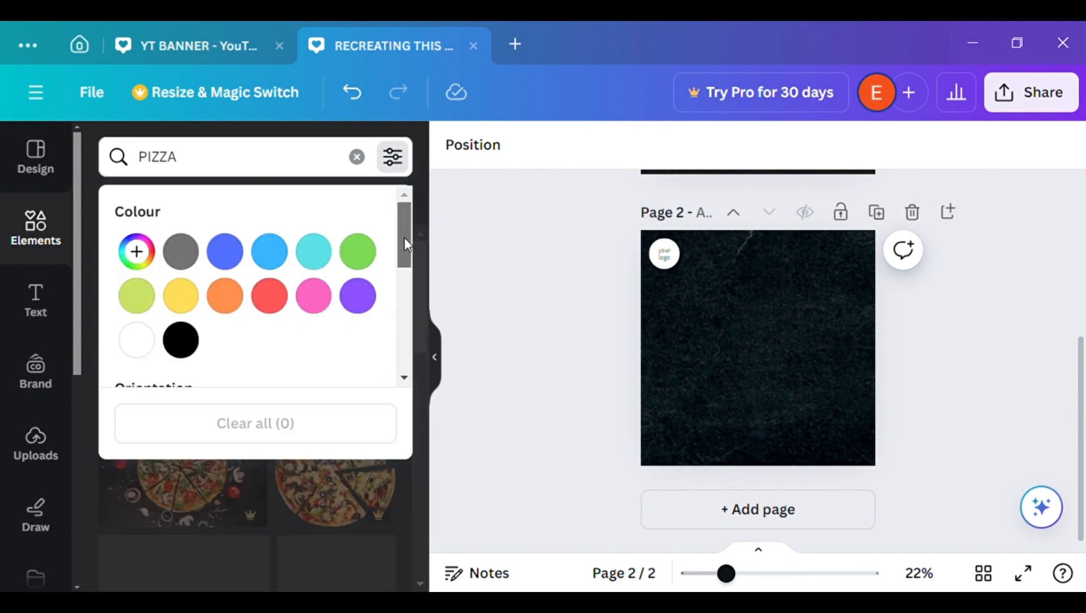
left_click_drag(404, 238, 396, 344)
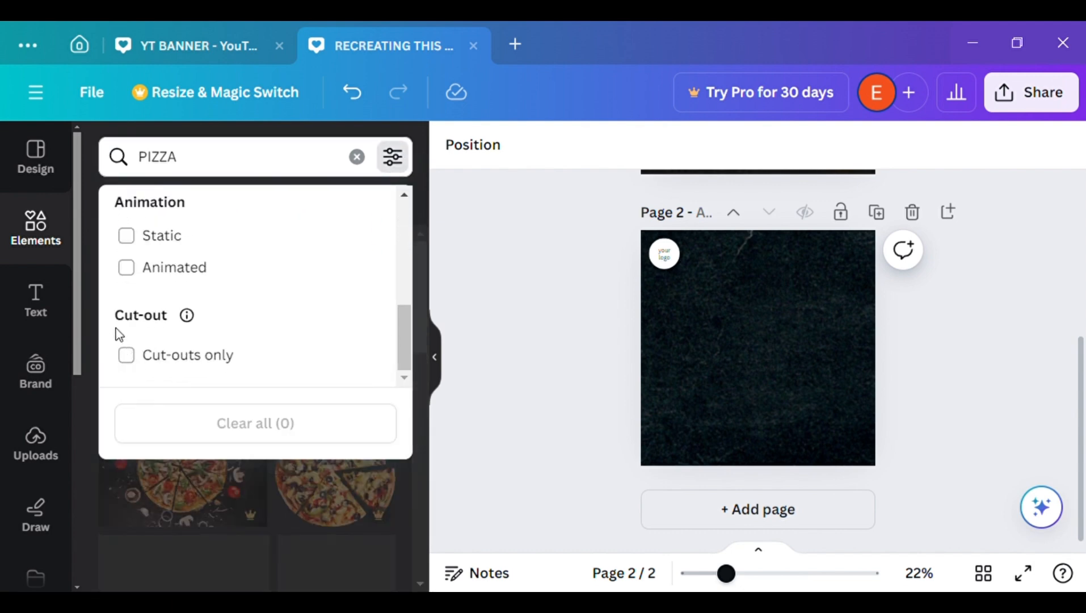
left_click(127, 356)
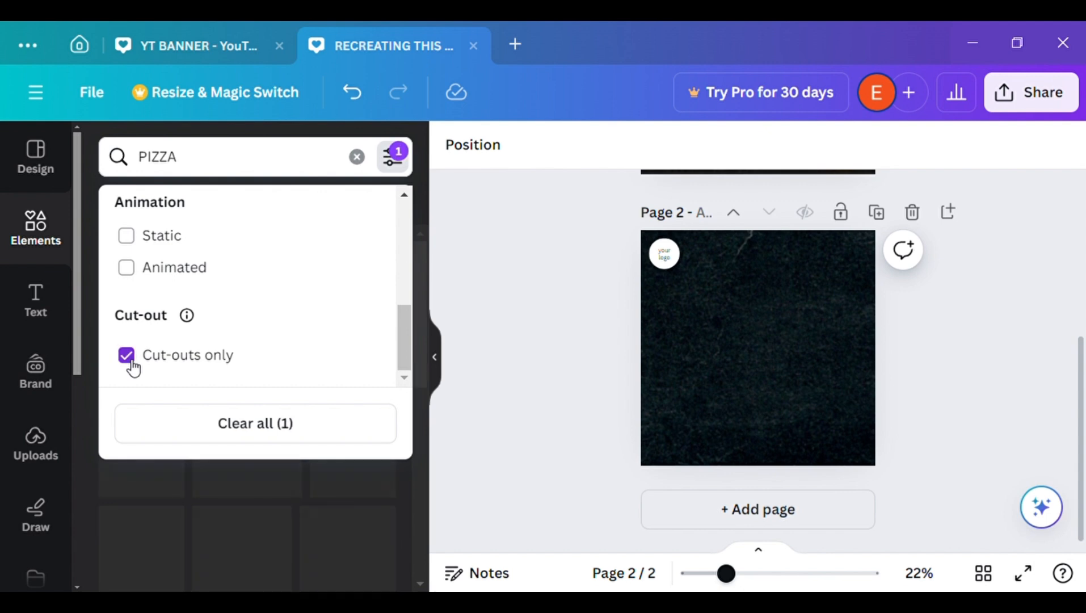
left_click(502, 297)
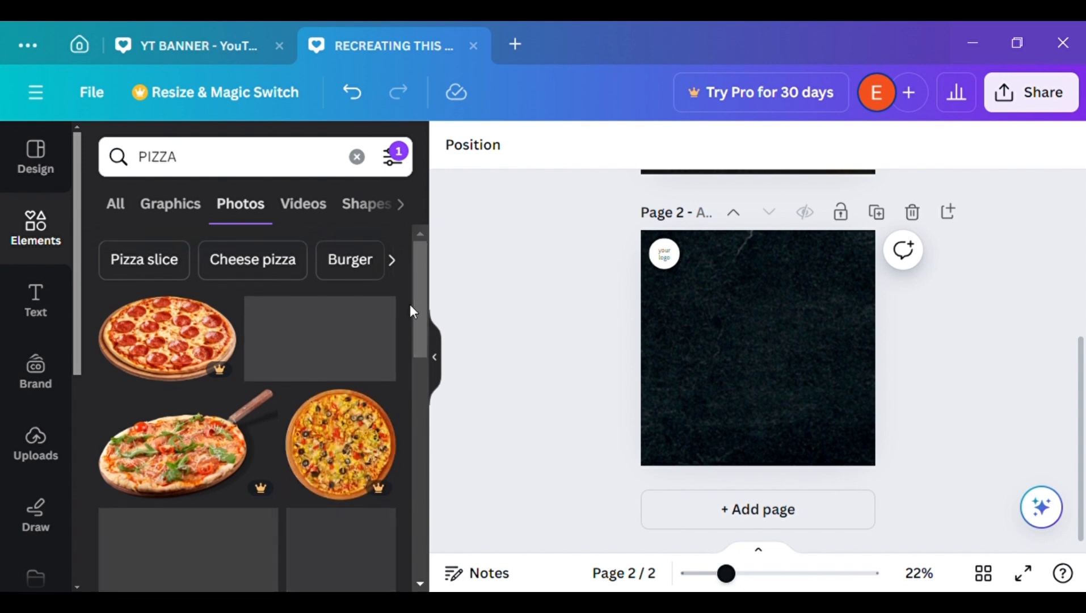
left_click(387, 174)
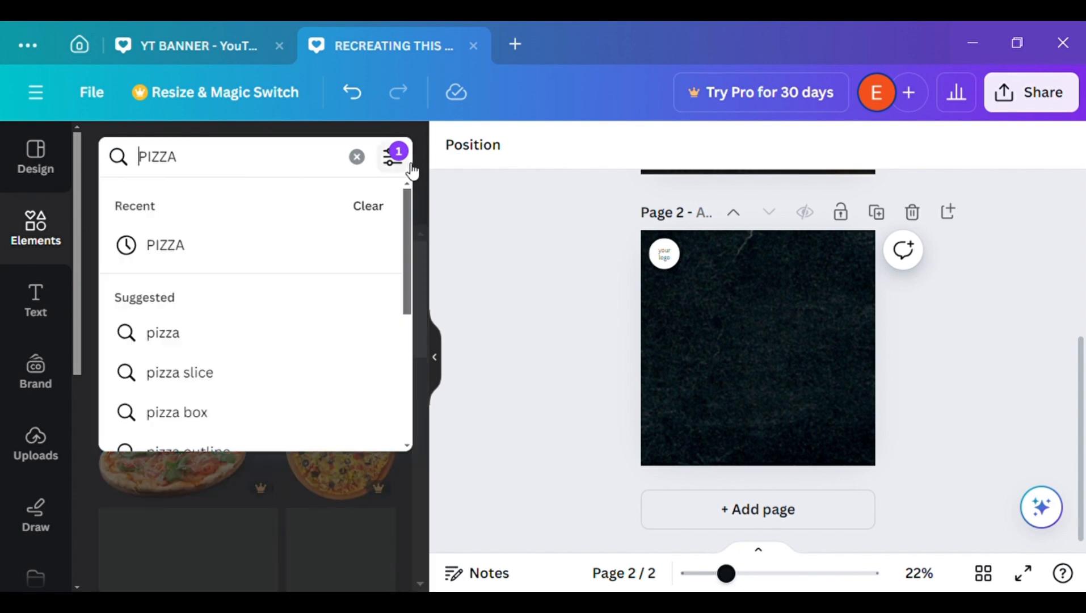
left_click(410, 169)
scroll(408, 232, "down", 2)
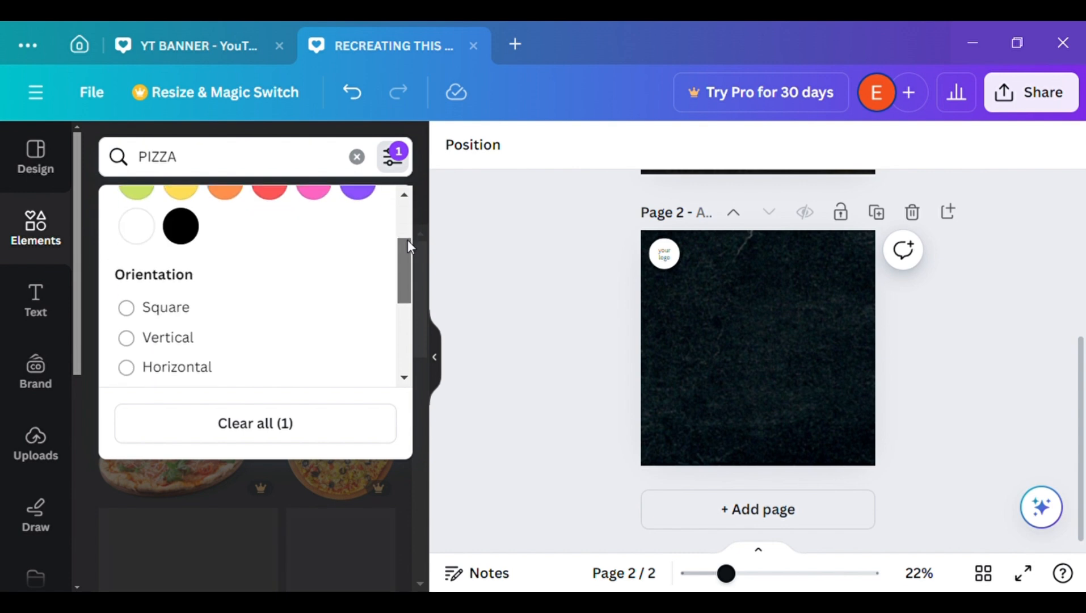
left_click_drag(407, 255, 408, 313)
left_click(483, 293)
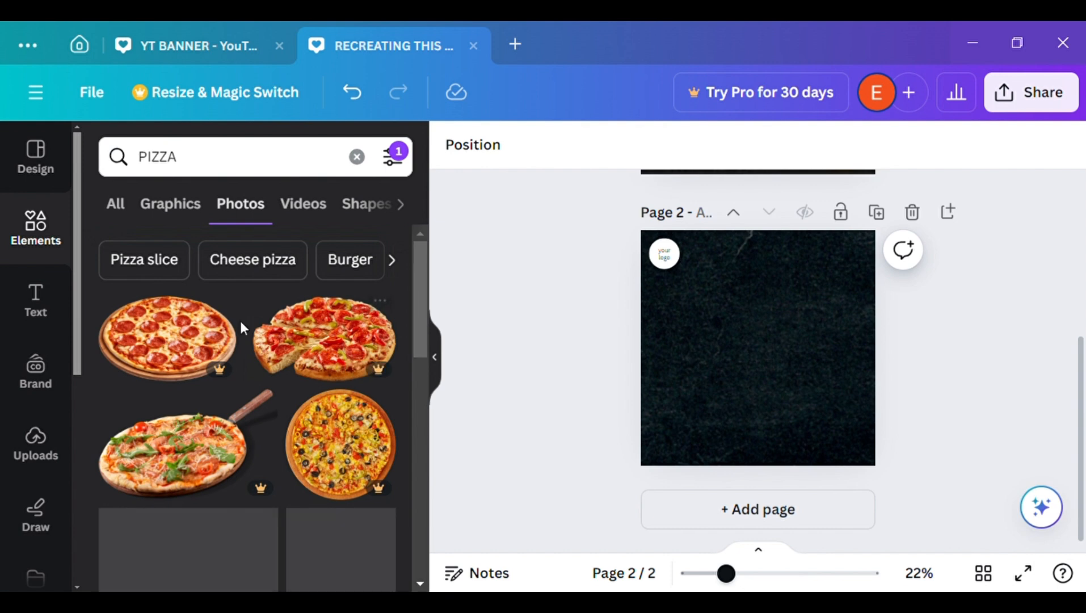
Insert the whole pepperoni pizza cut-out on page 2, shrink it to about half the page width, and place it near the centre
left_click(215, 329)
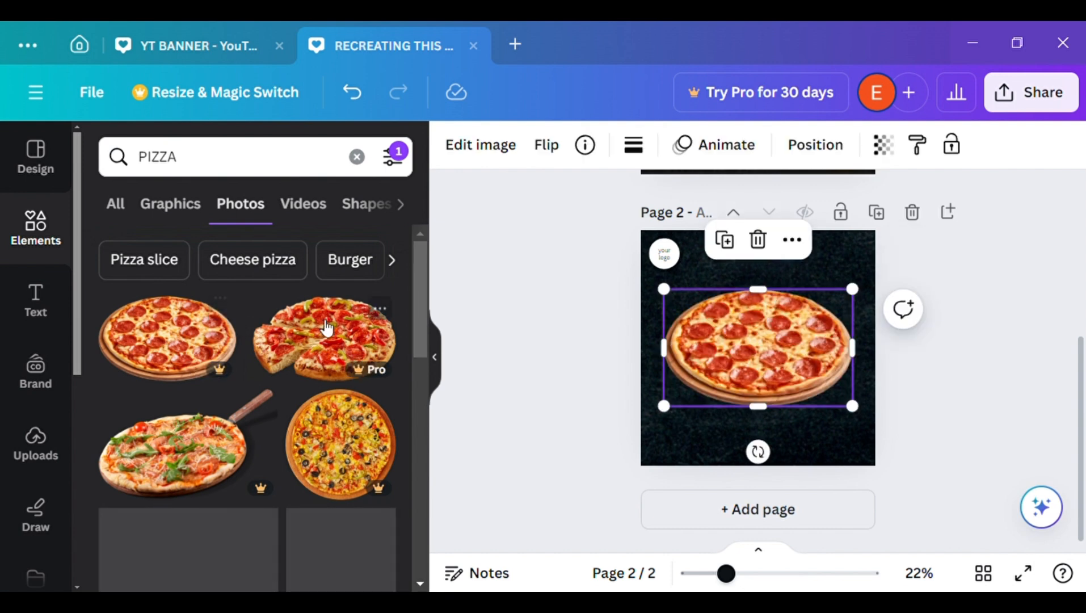
left_click(435, 357)
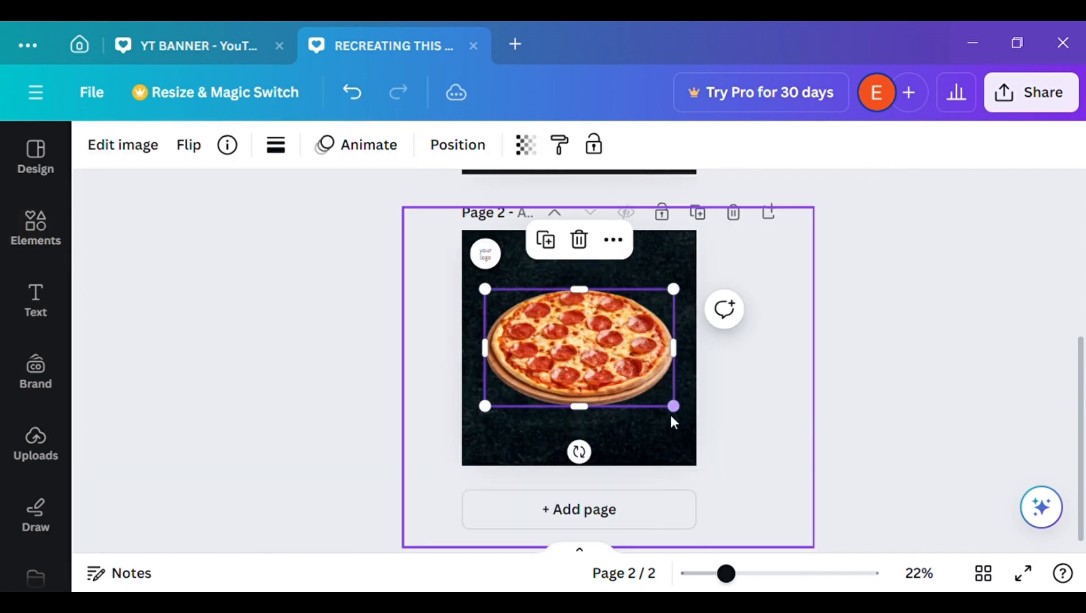
left_click_drag(680, 416, 615, 376)
left_click_drag(550, 341, 583, 374)
left_click(821, 420)
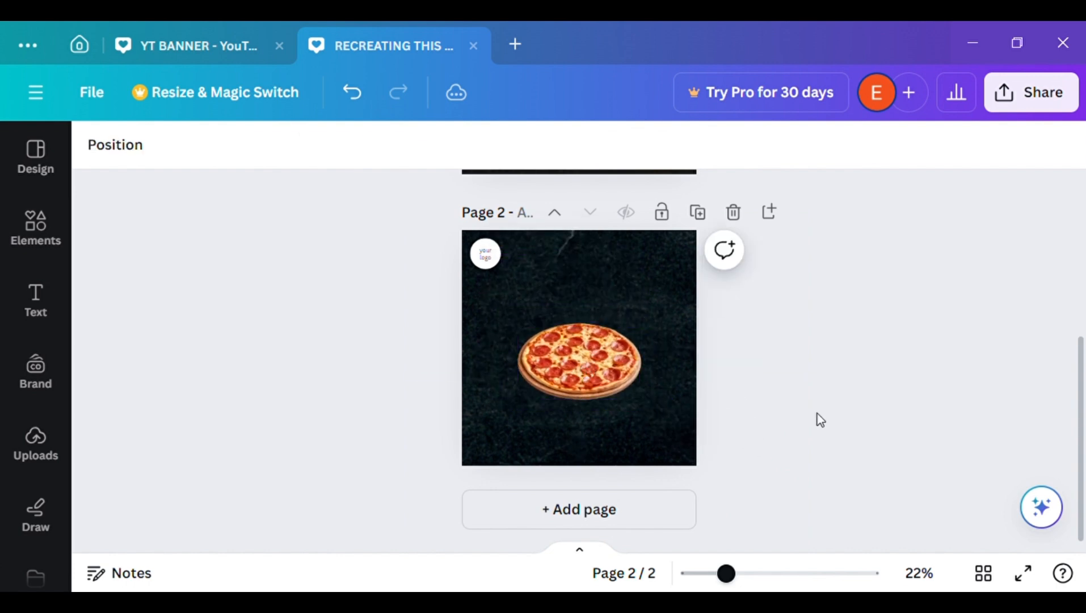
left_click(627, 389)
left_click(806, 396)
left_click(36, 230)
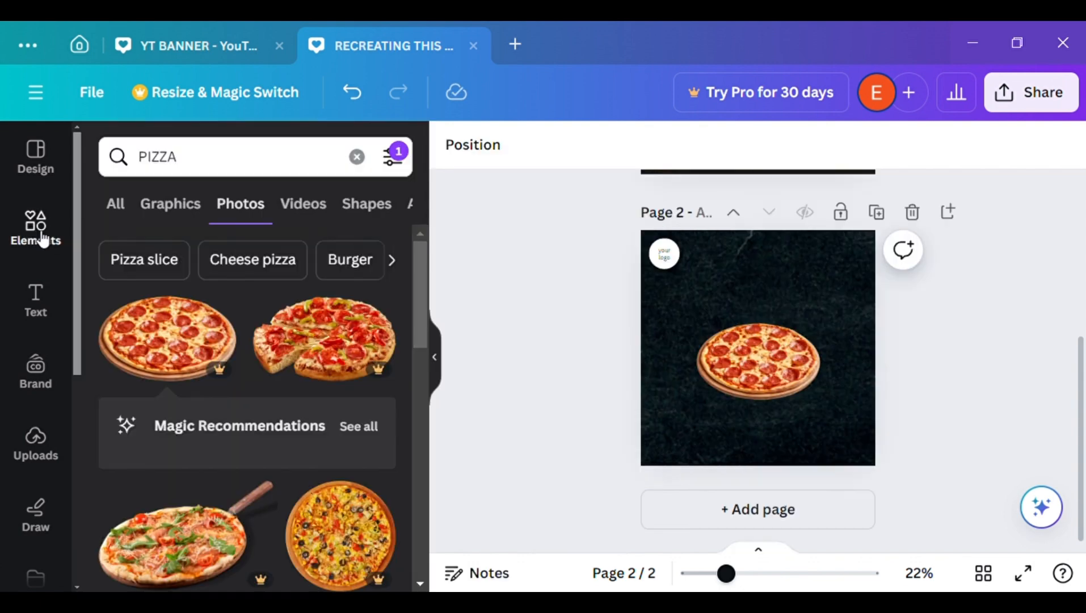
left_click(435, 366)
Add a heading text box to page 2 that reads "super delicious"
left_click(51, 299)
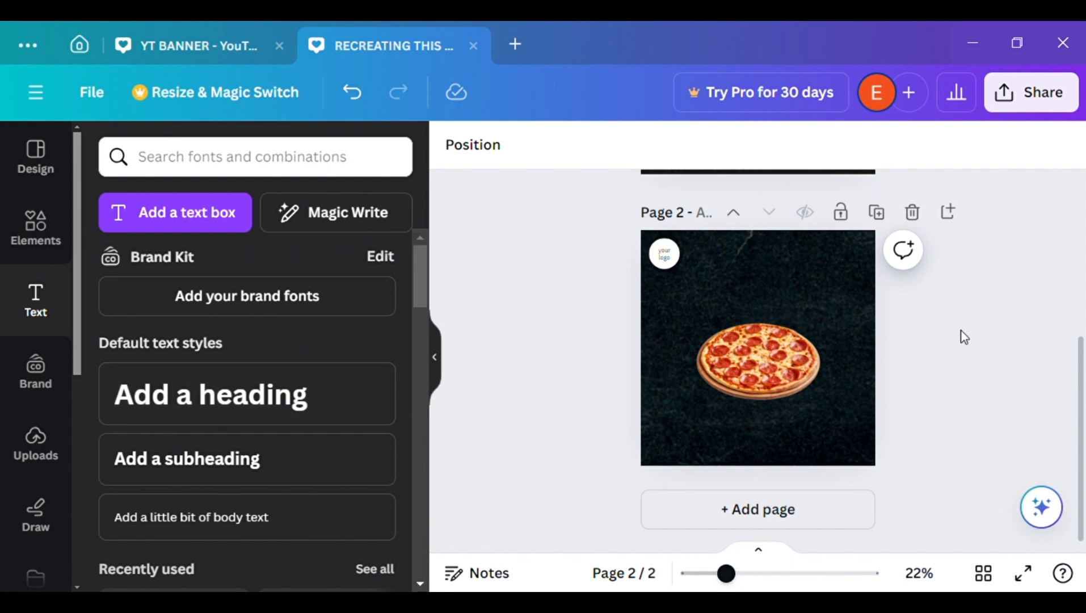
scroll(1077, 286, "up", 5)
scroll(1072, 237, "down", 5)
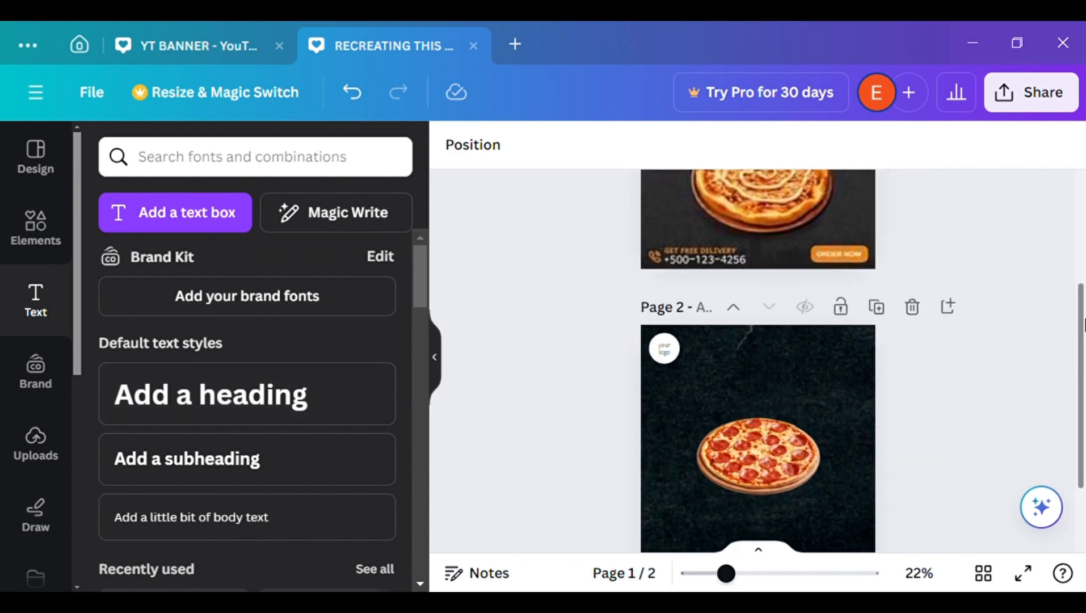
left_click(393, 377)
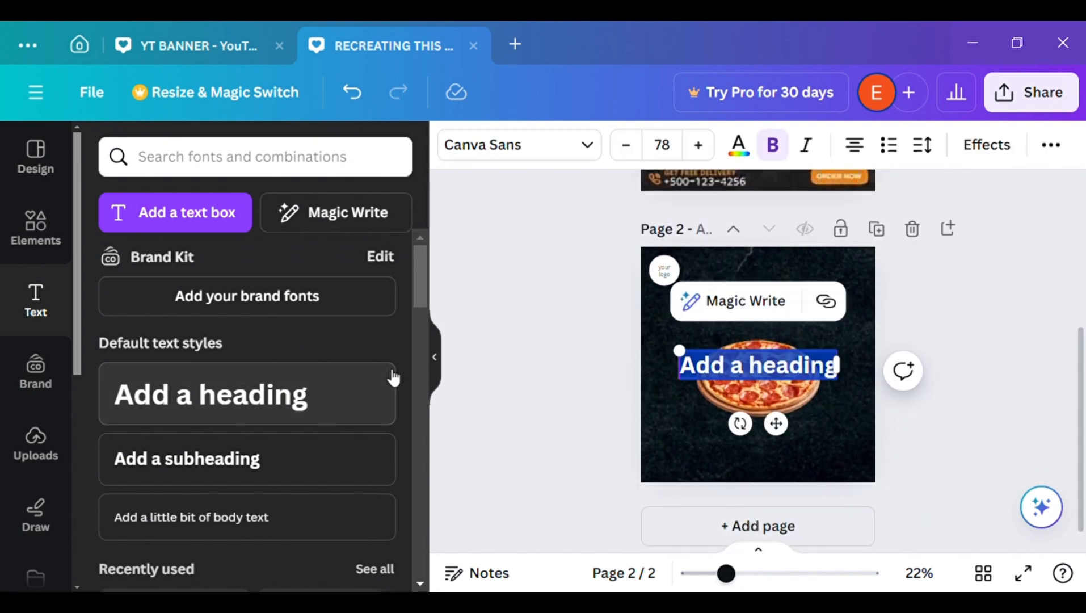
key("BackSpace")
type("super")
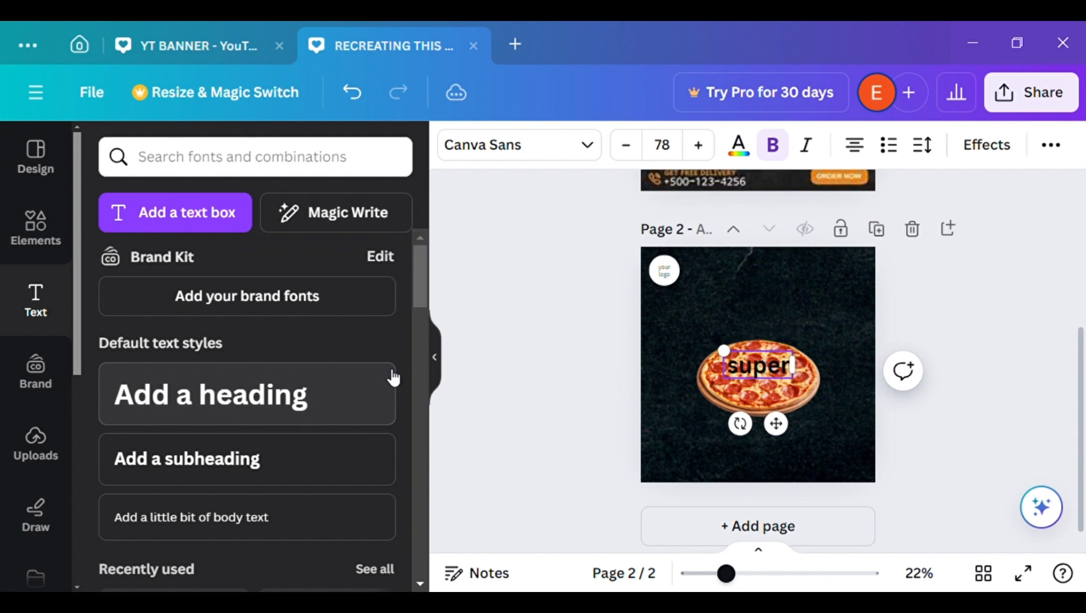
left_click(908, 388)
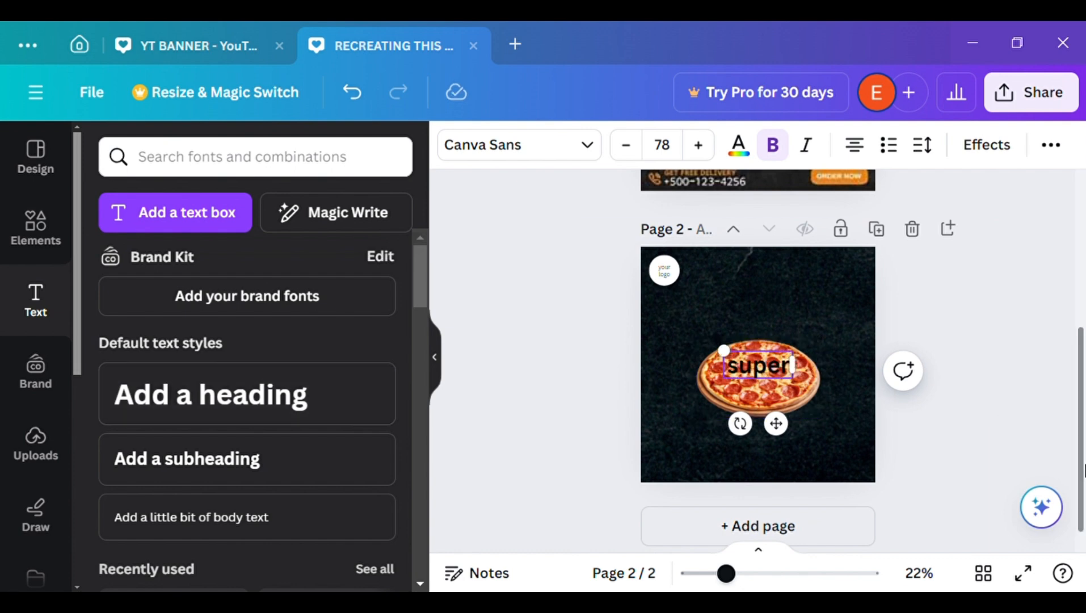
scroll(1084, 347, "up", 4)
scroll(1083, 348, "down", 4)
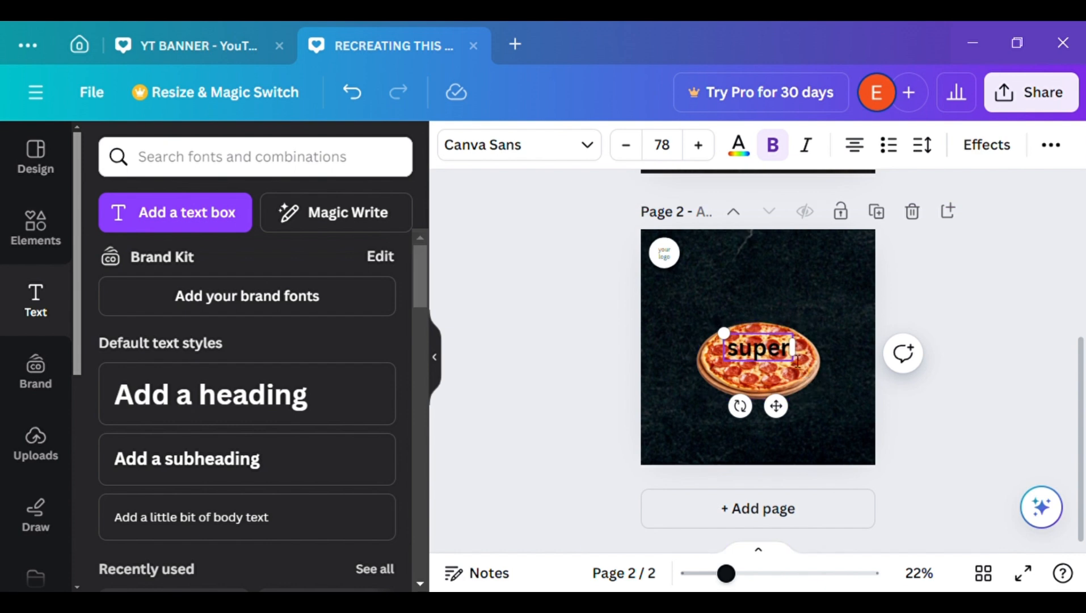
type("del")
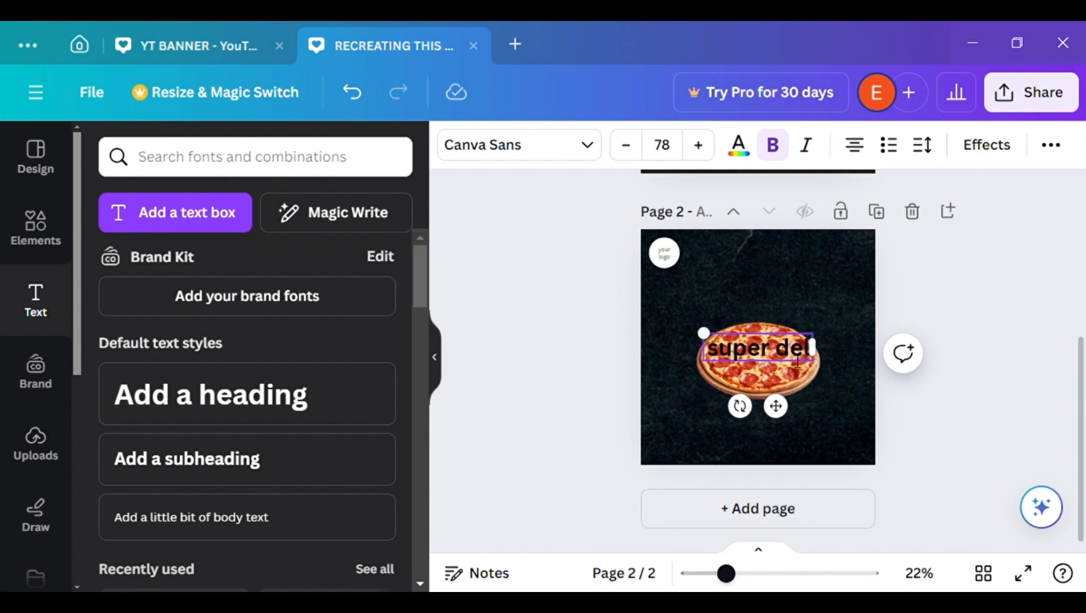
type("iciou")
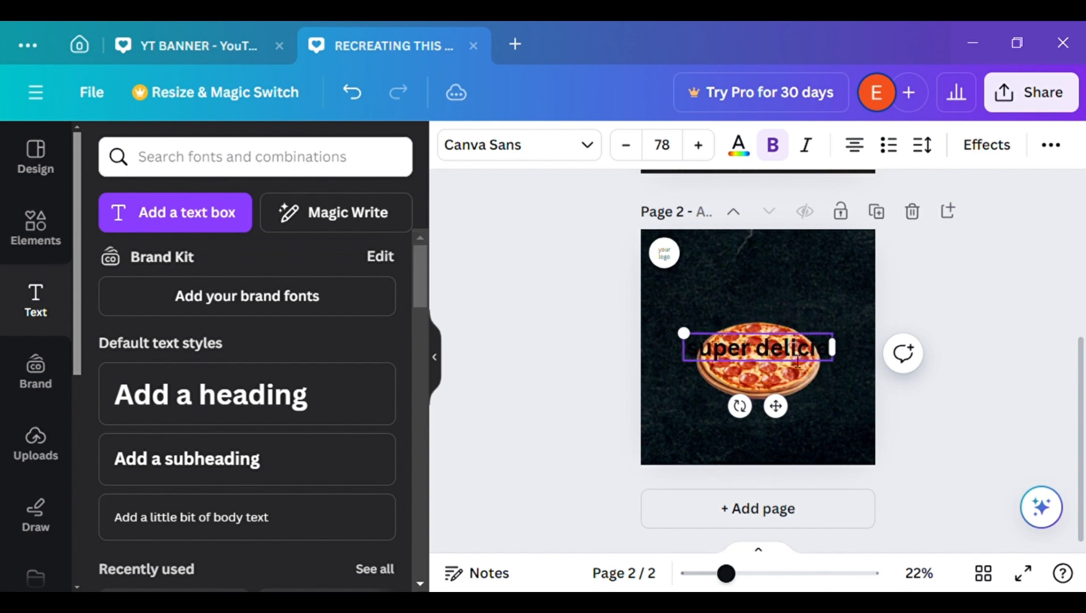
left_click(439, 376)
left_click(378, 148)
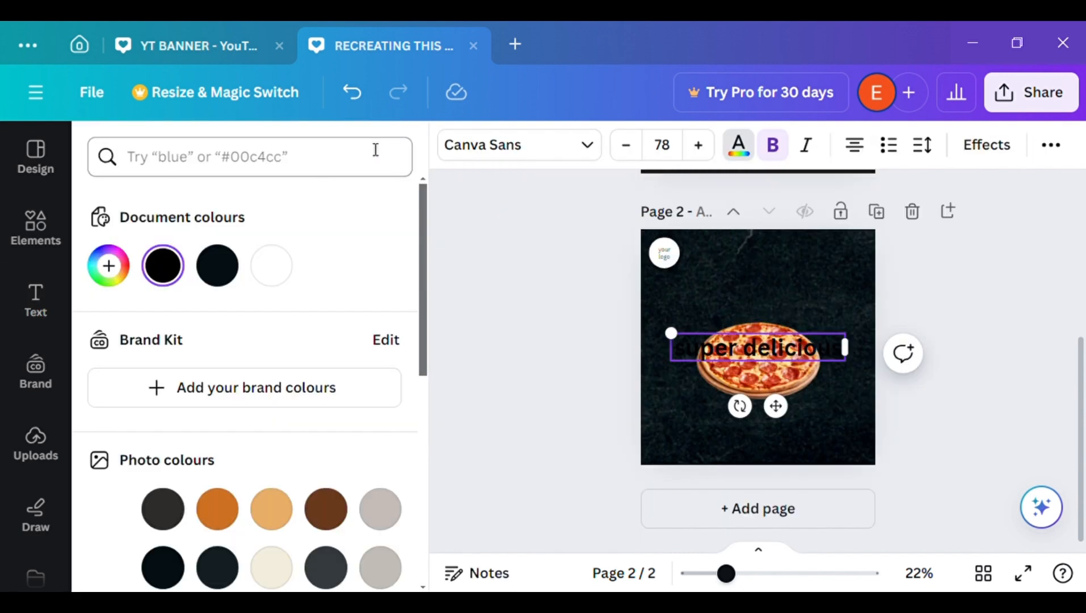
left_click(480, 231)
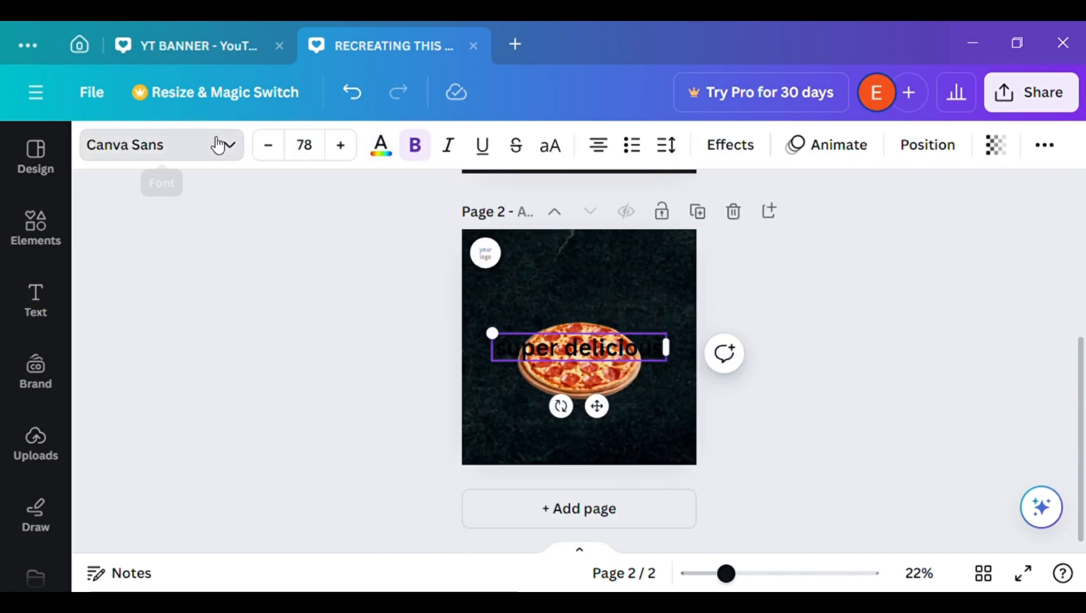
left_click(218, 143)
left_click_drag(426, 287, 427, 294)
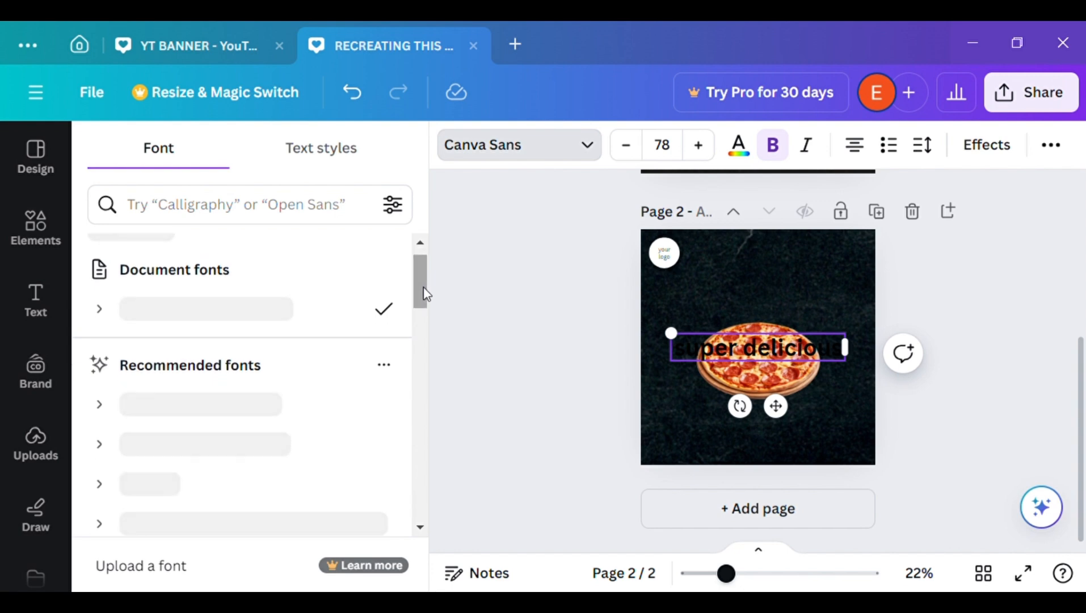
left_click(517, 145)
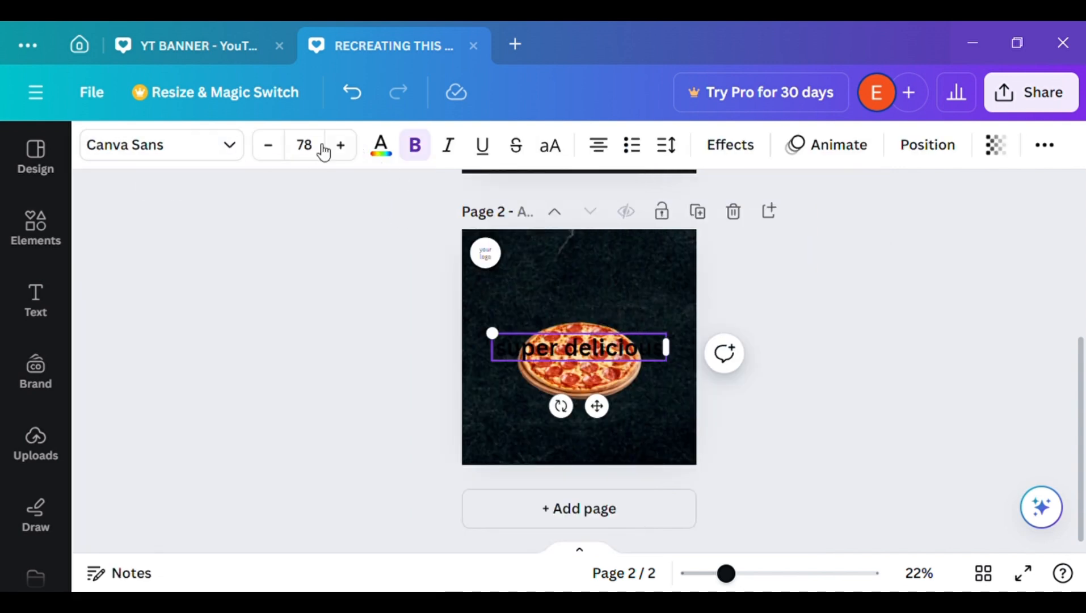
Try the Brittany, Fredoka and Abril Fatface fonts on the "super delicious" heading
left_click(211, 149)
left_click_drag(414, 278, 402, 487)
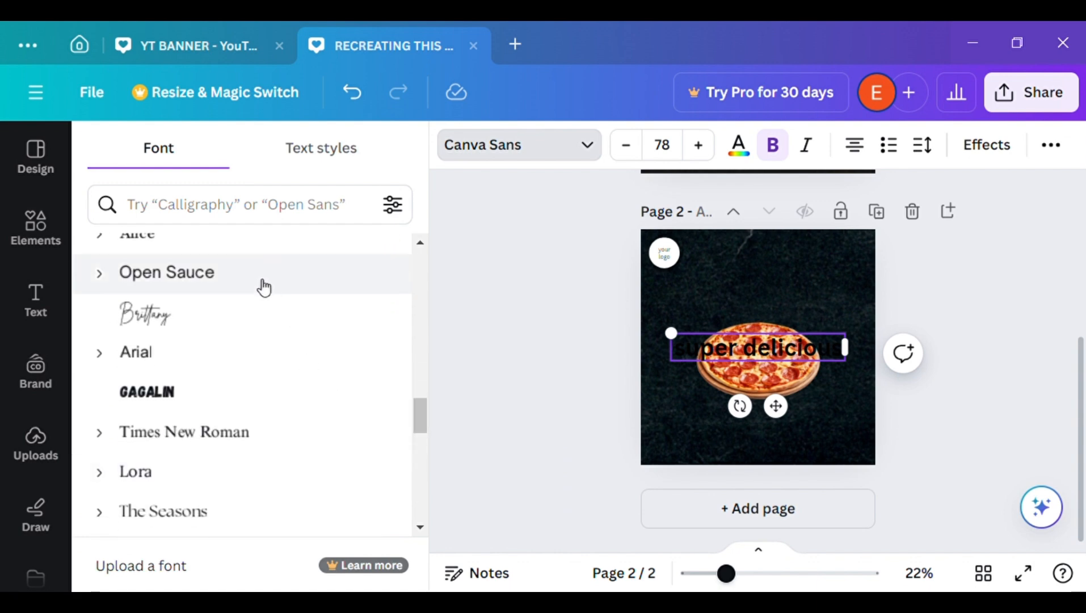
left_click(261, 307)
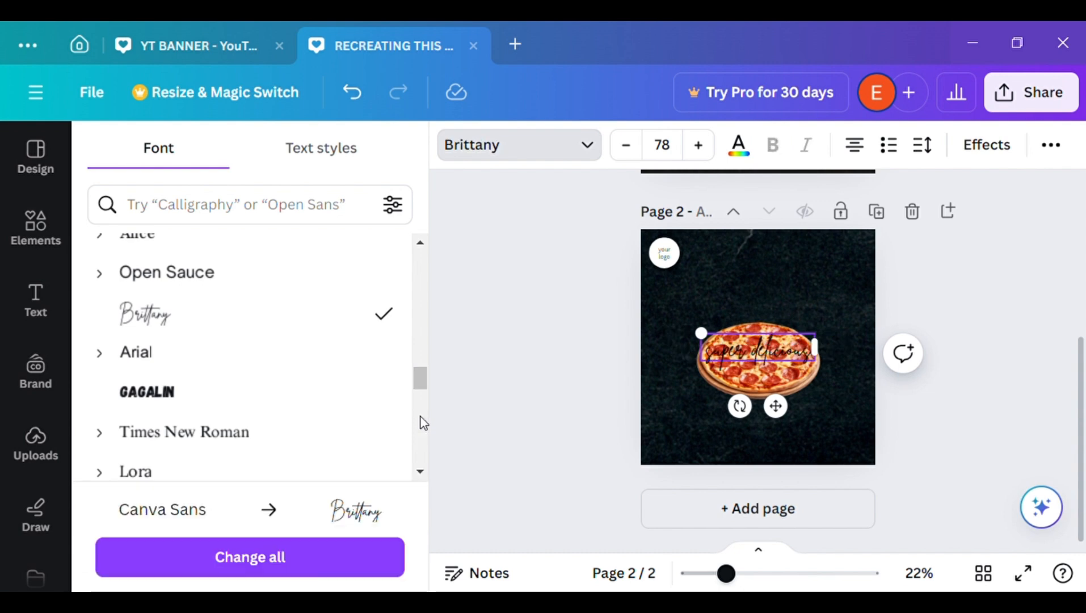
scroll(421, 420, "down", 6)
left_click_drag(422, 418, 421, 396)
left_click(348, 426)
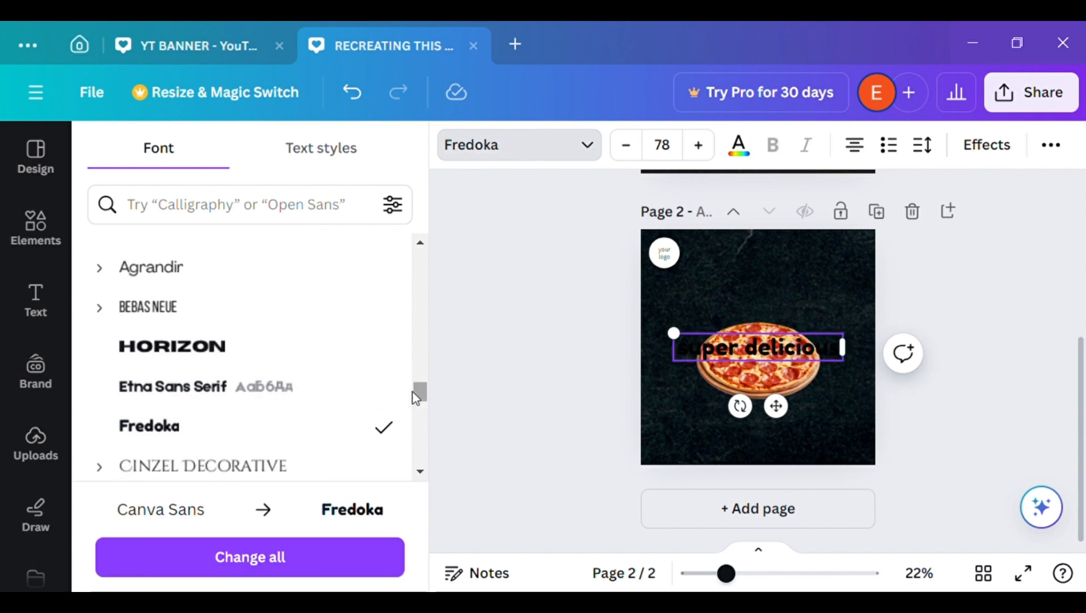
scroll(421, 393, "down", 8)
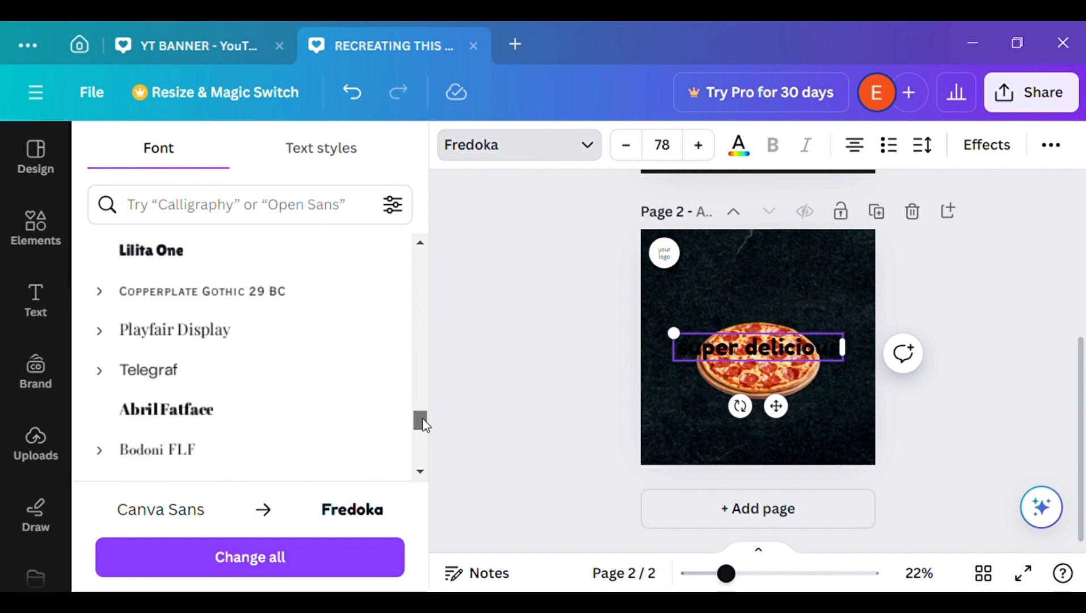
scroll(426, 434, "down", 2)
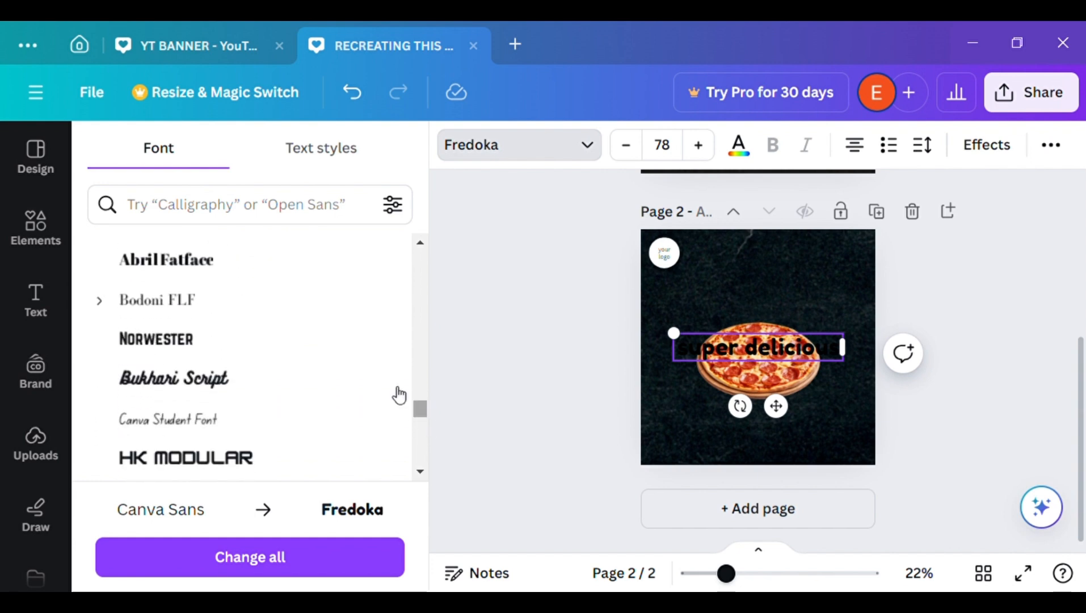
left_click(321, 278)
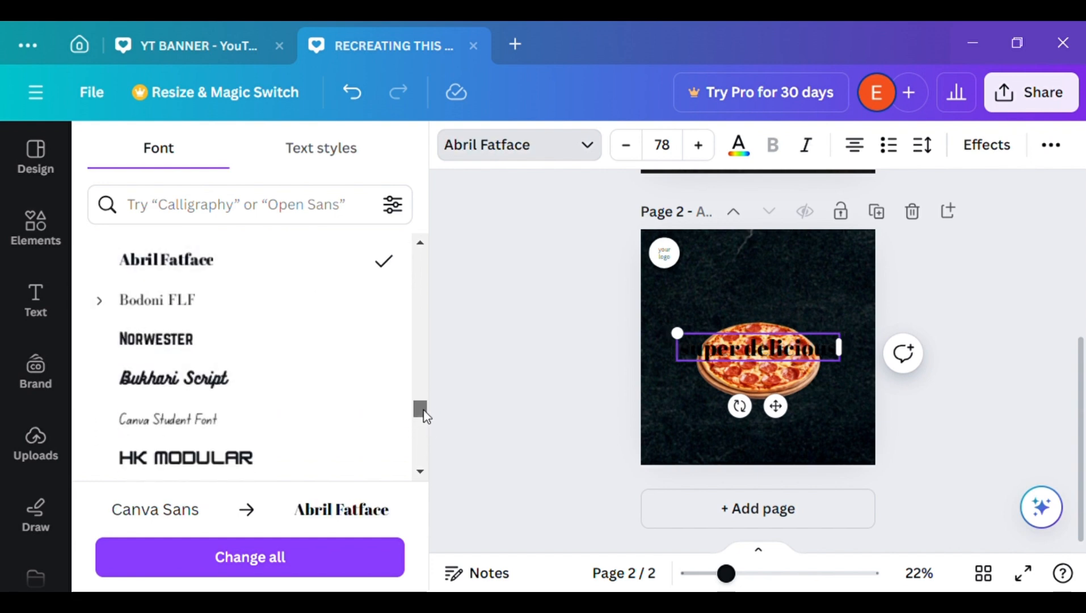
Set the font of the "super delicious" heading to Aloja
scroll(423, 420, "down", 8)
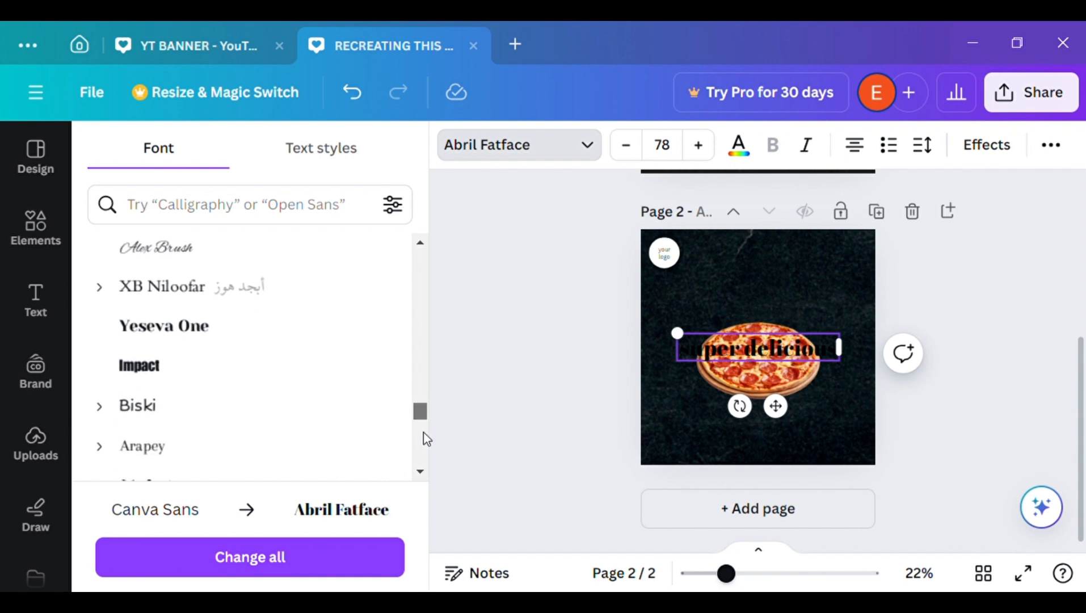
scroll(423, 434, "down", 4)
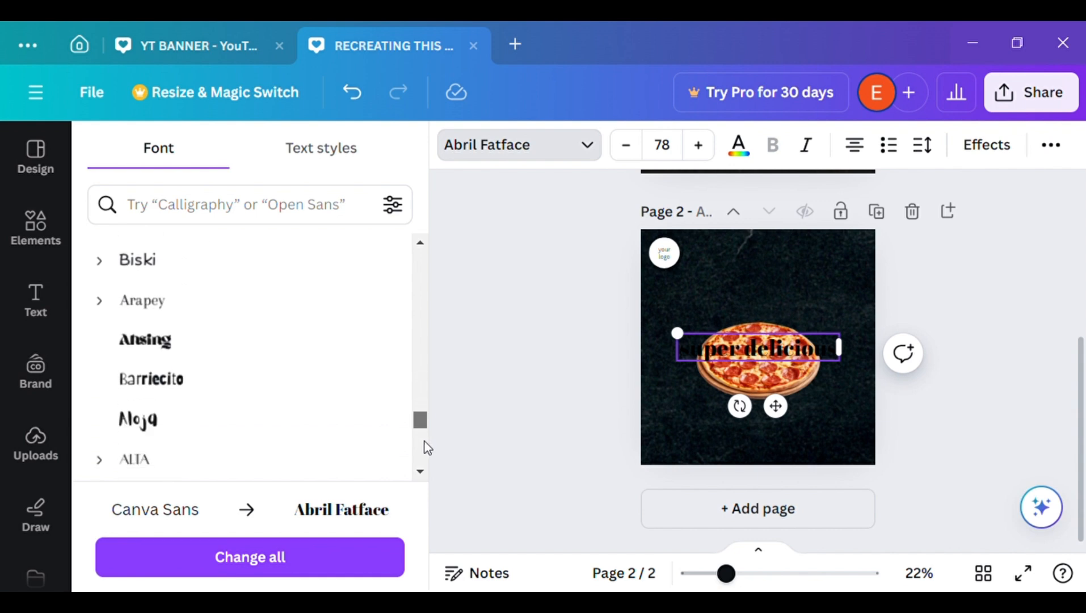
left_click(313, 411)
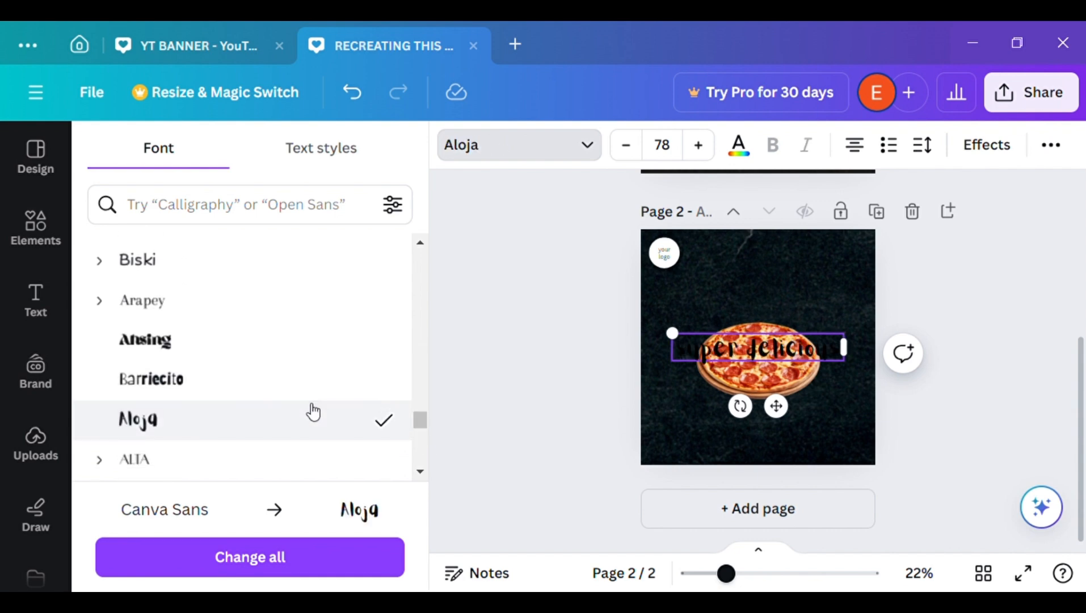
left_click(473, 380)
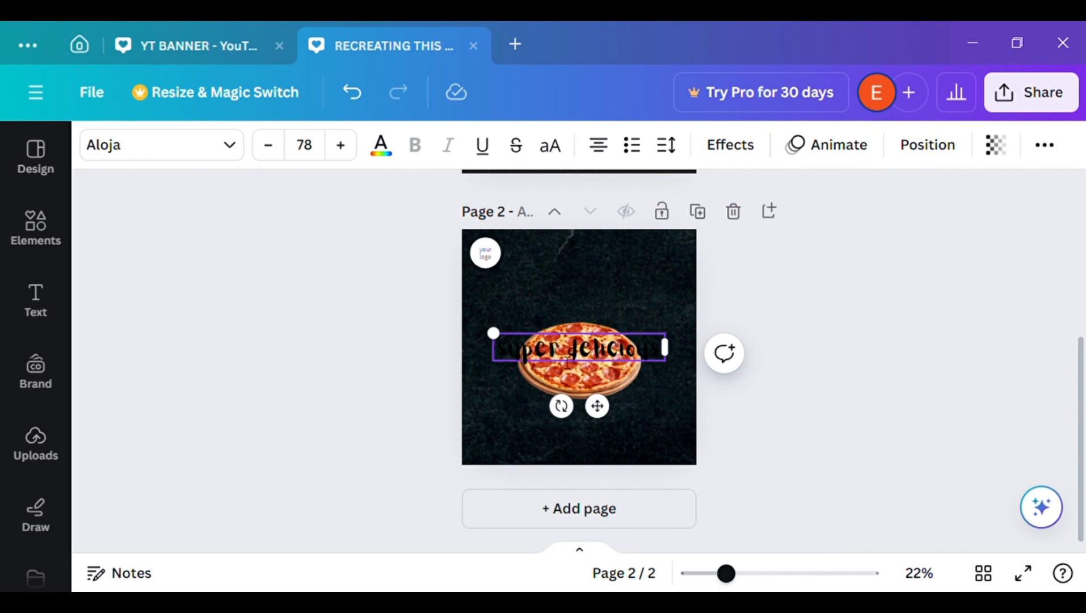
Capitalise the first letter of both words so the heading reads "Super Delicious"
key("BackSpace")
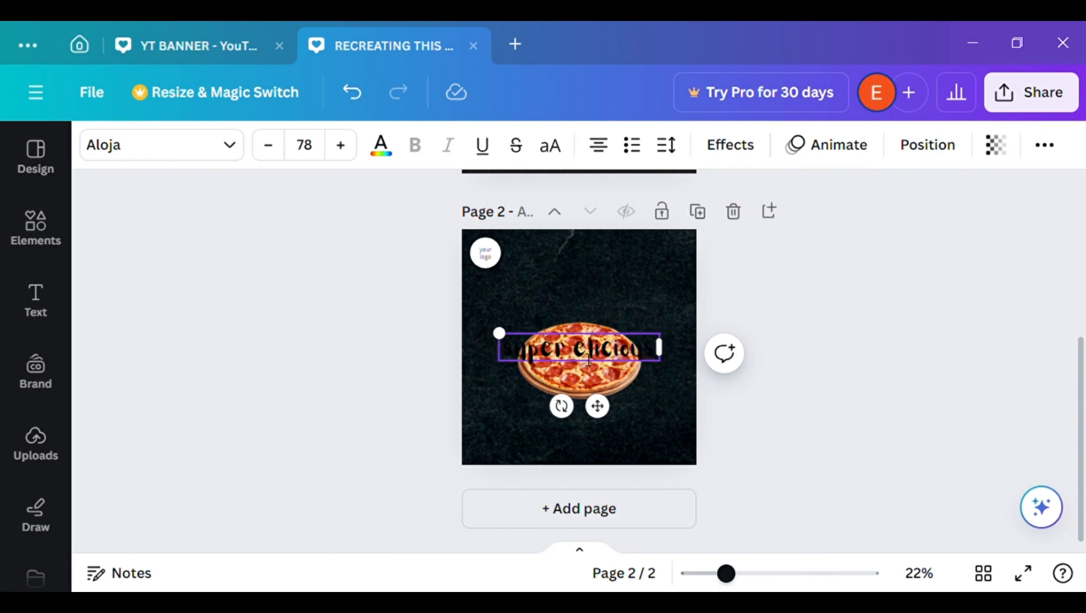
type("D")
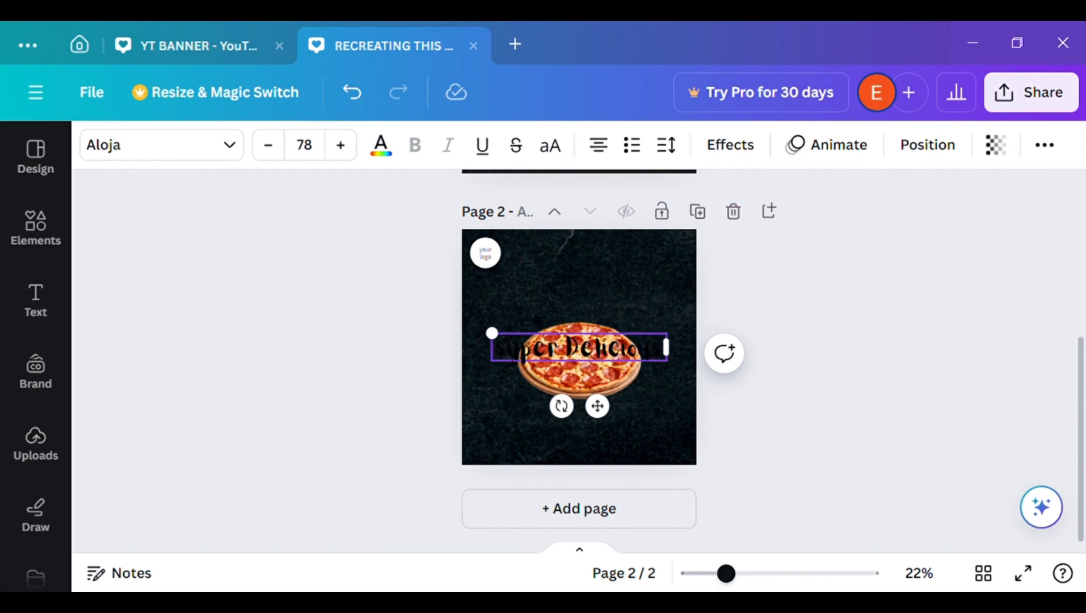
key("BackSpace")
type("S")
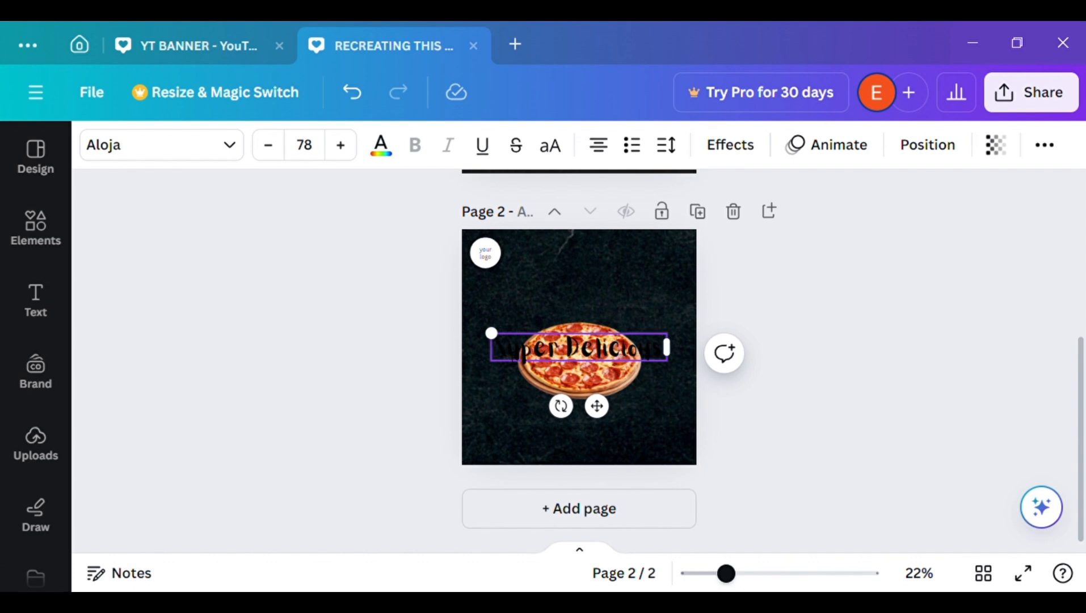
Colour the "Super Delicious" heading white and move it to the page's upper right, beside the logo placeholder
left_click_drag(596, 405, 600, 342)
left_click_drag(1082, 372, 1083, 339)
left_click(381, 149)
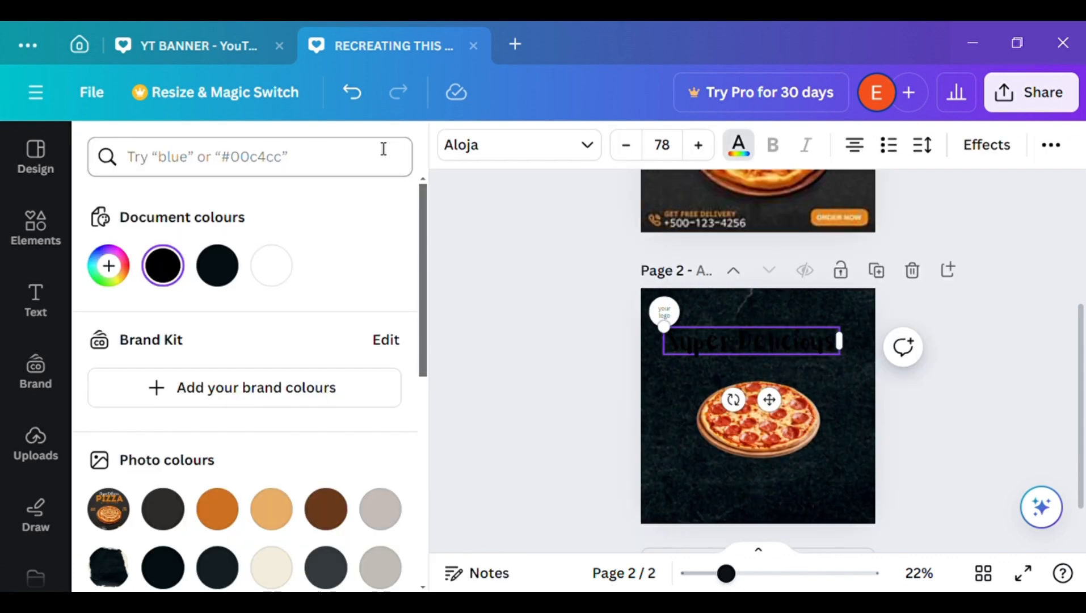
left_click(273, 273)
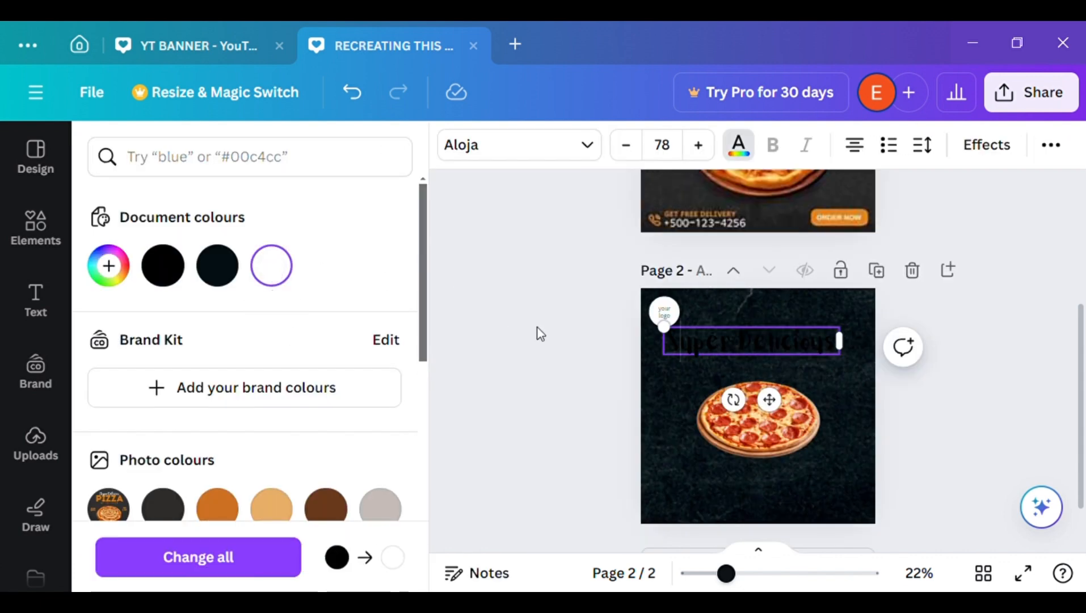
triple_click(742, 352)
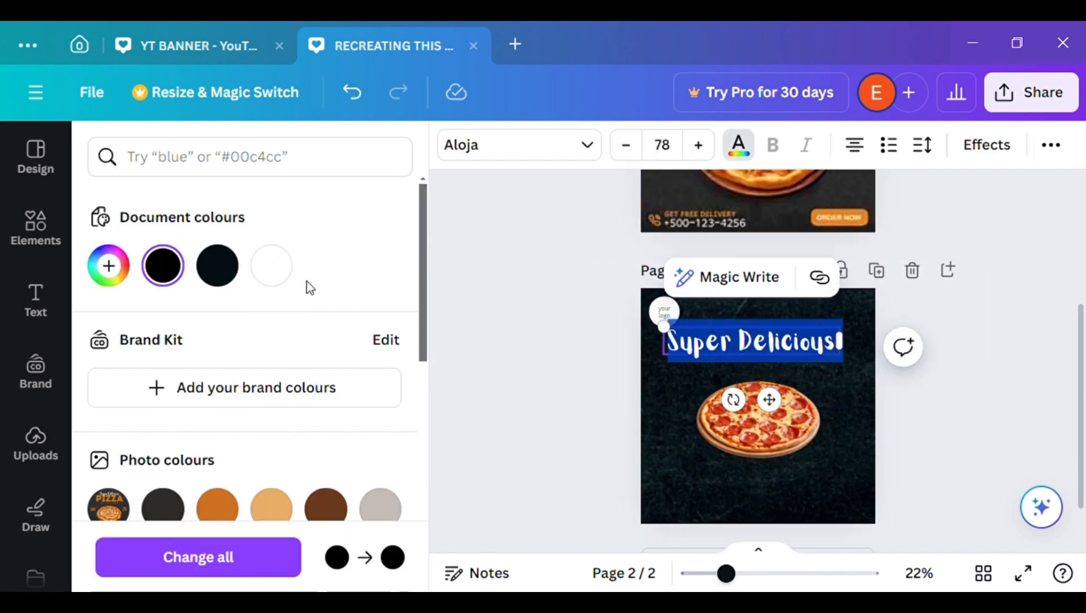
left_click(273, 271)
left_click(461, 321)
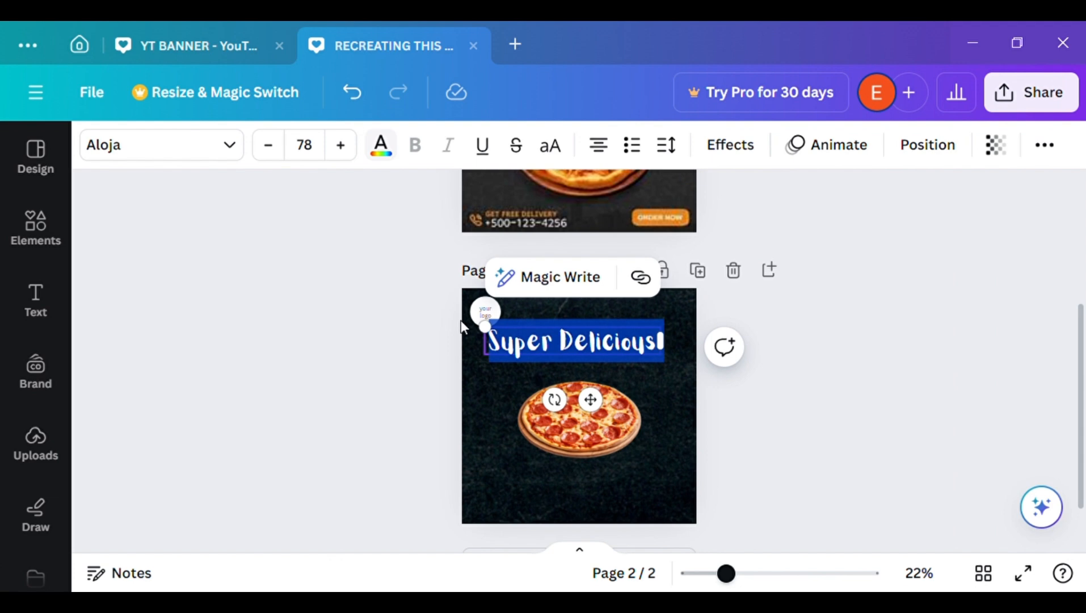
left_click(359, 315)
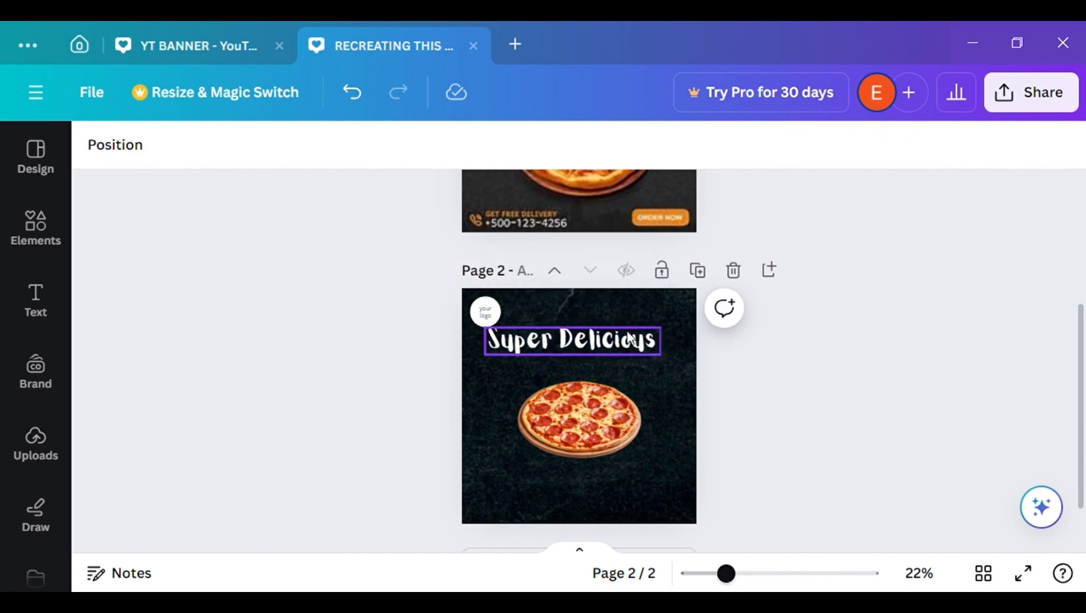
left_click_drag(630, 339, 663, 322)
left_click(223, 483)
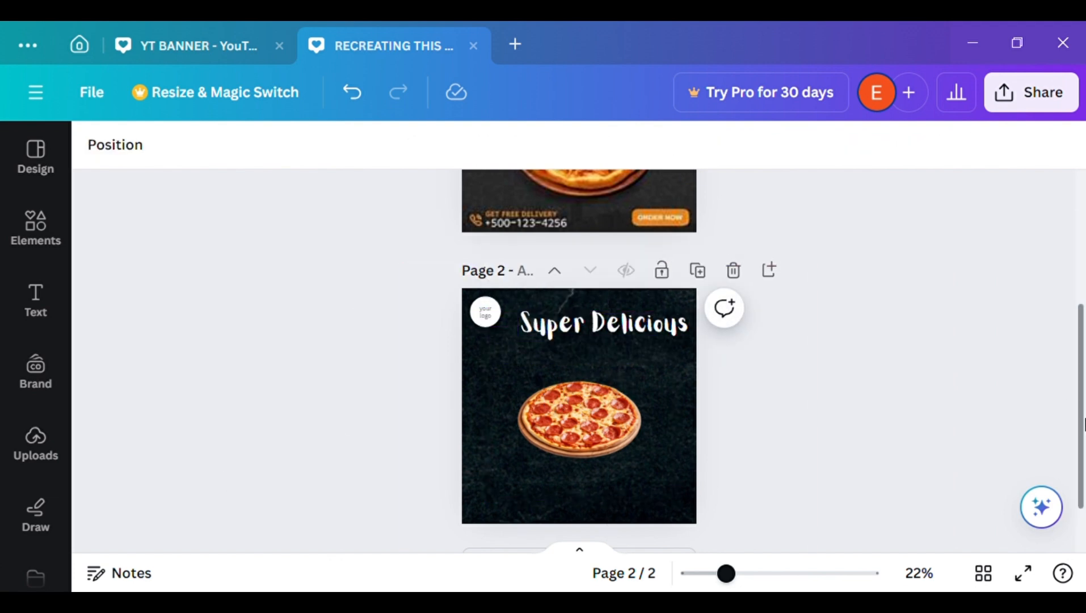
Add a second heading text box to page 2 that reads "PIZZA"
scroll(1084, 425, "up", 4)
scroll(738, 425, "down", 3)
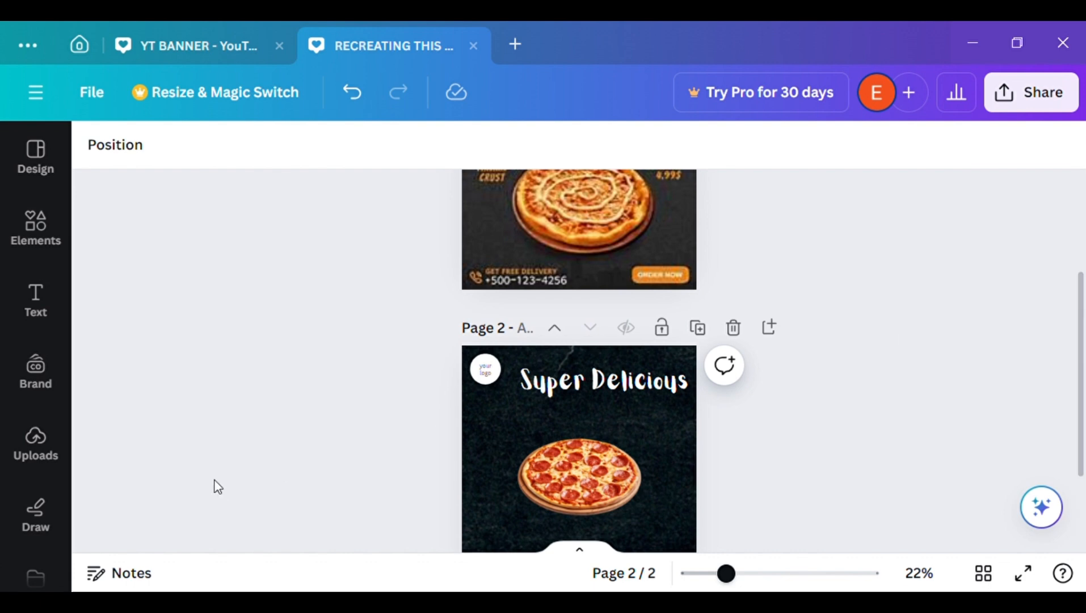
left_click(9, 309)
left_click(290, 421)
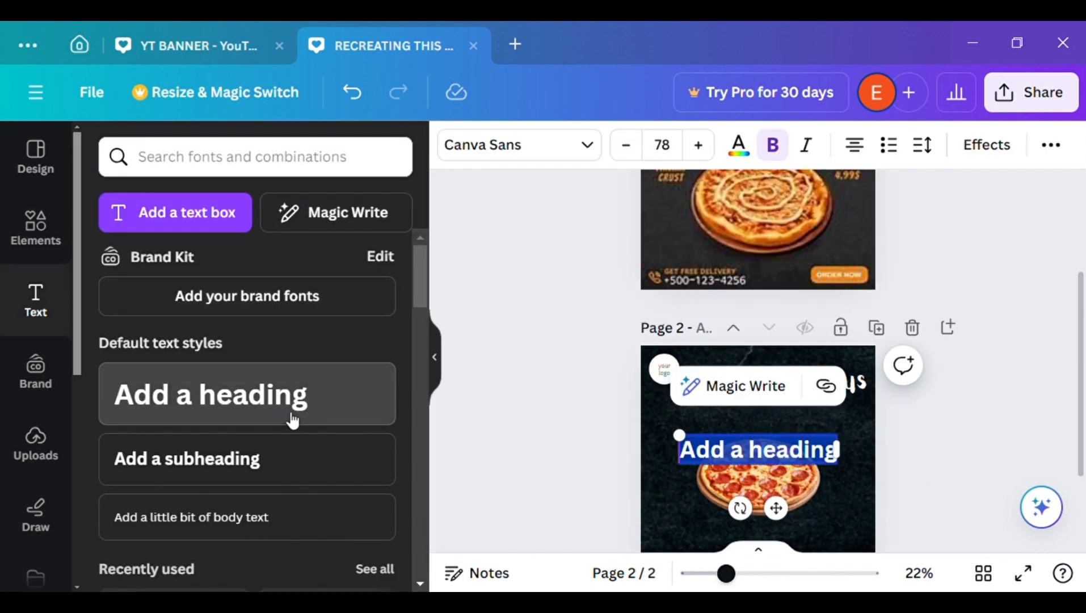
key("BackSpace")
type("PIZZA")
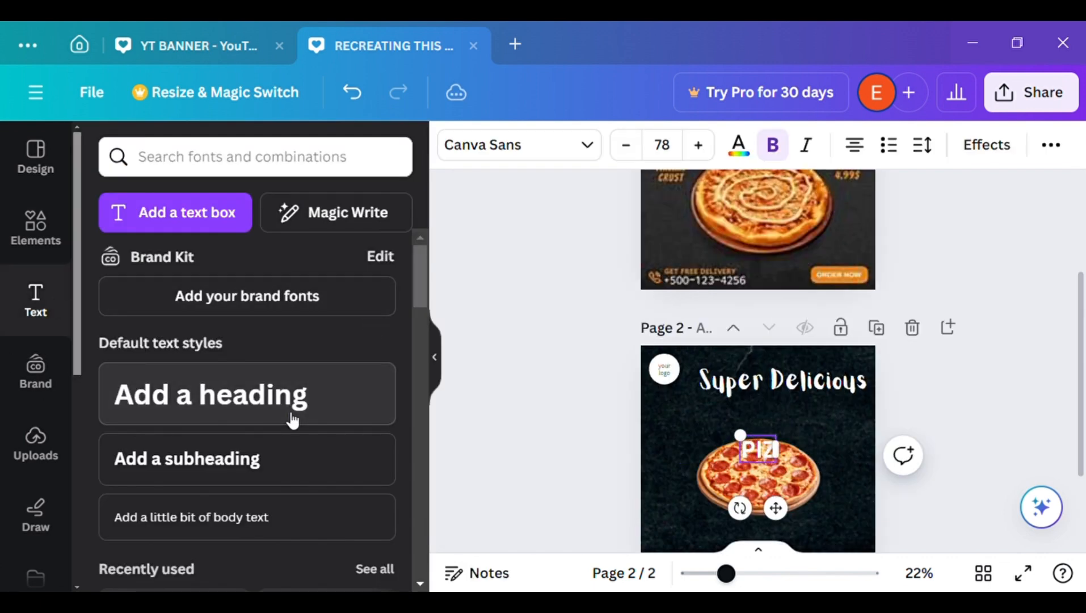
left_click(435, 363)
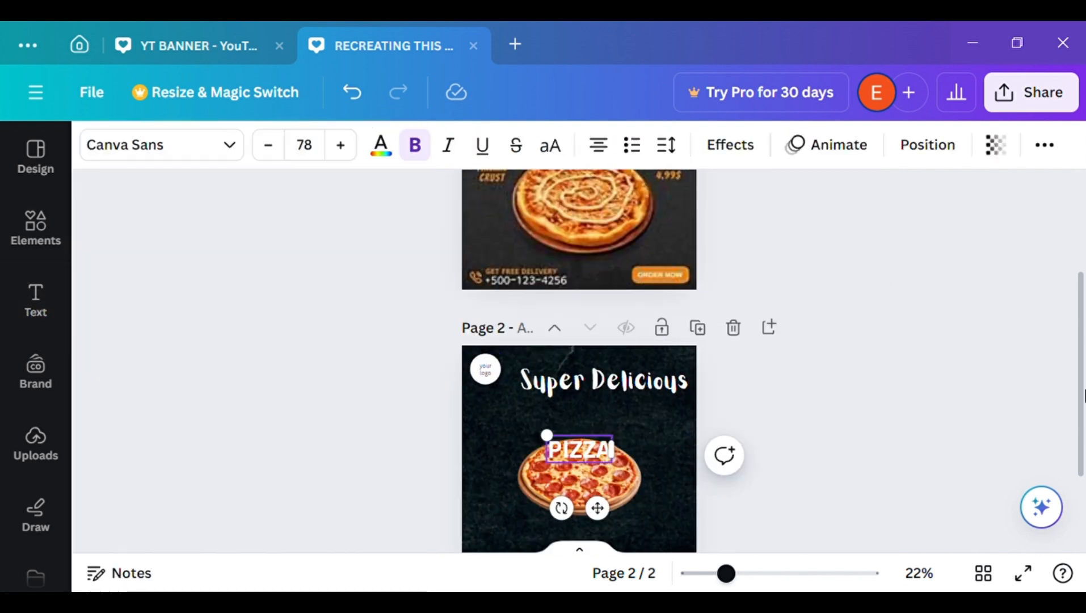
Set the font of the "PIZZA" heading to Archivo Black
left_click_drag(1080, 389, 1080, 433)
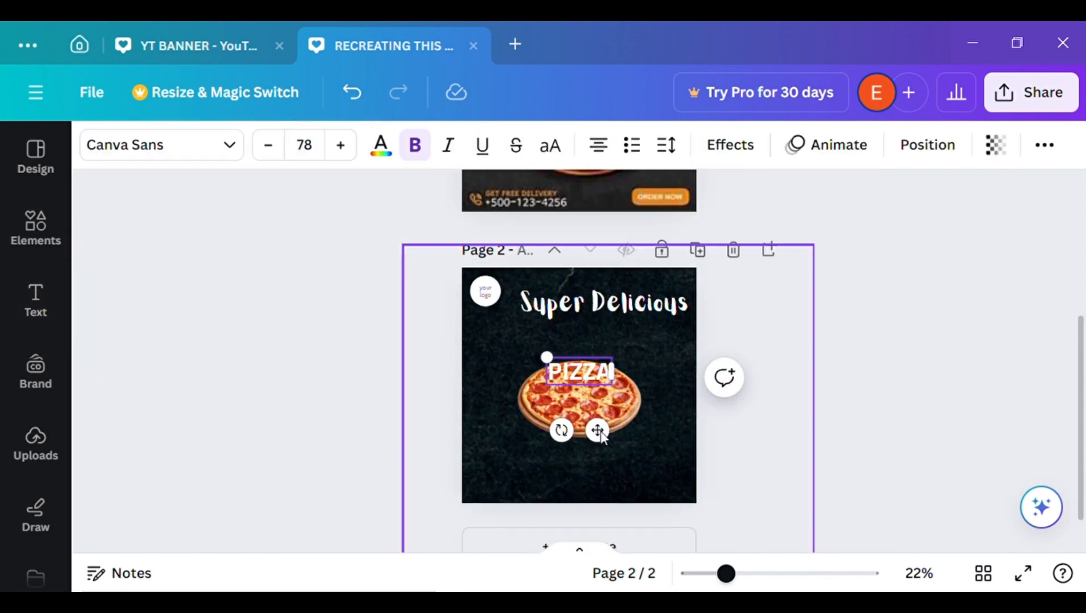
left_click(233, 146)
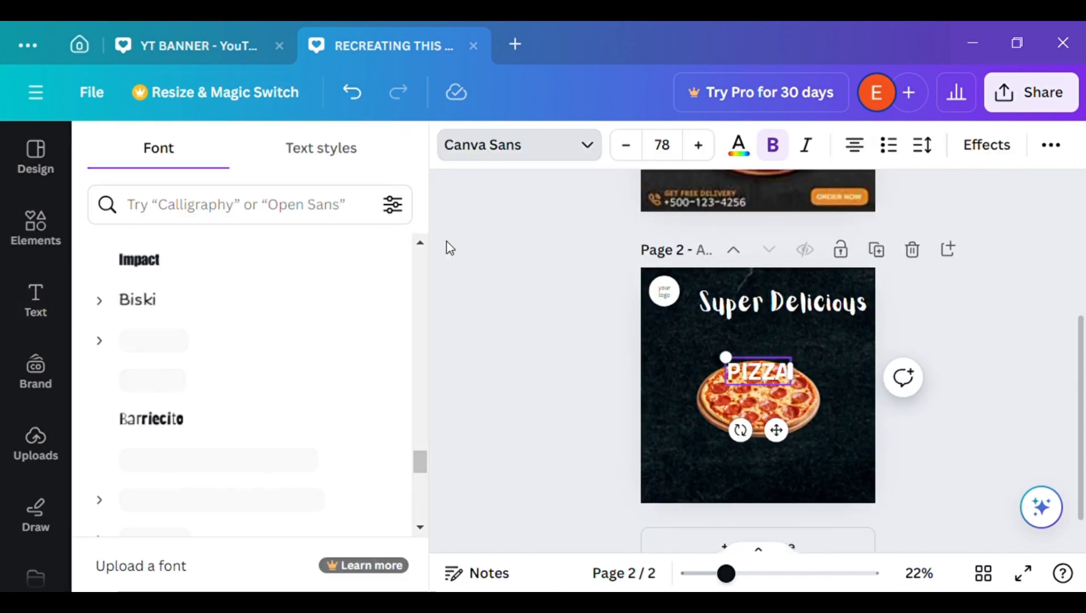
left_click(261, 266)
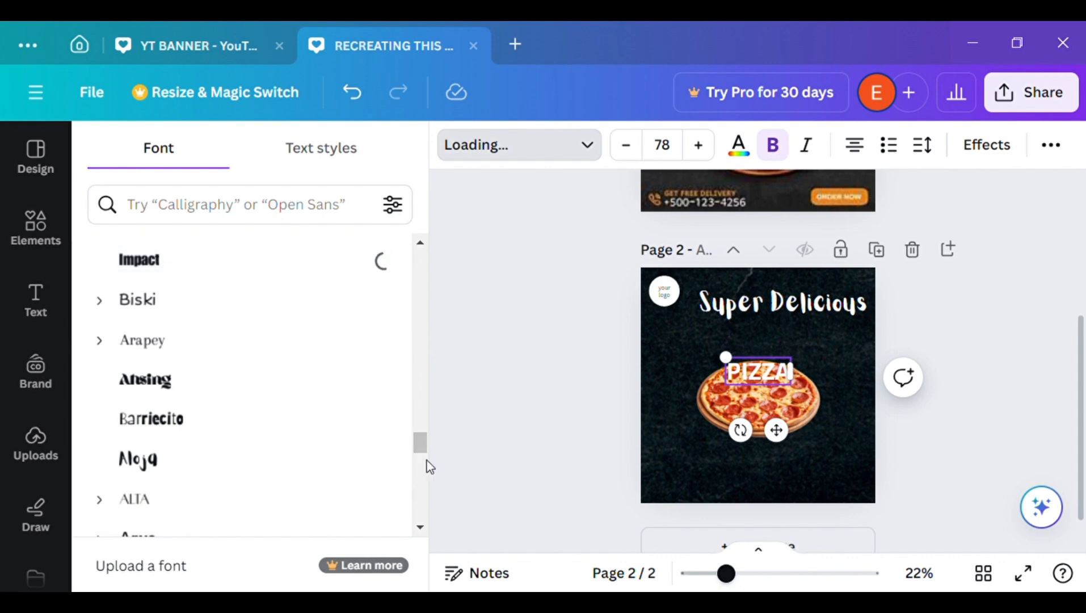
left_click_drag(420, 407, 420, 310)
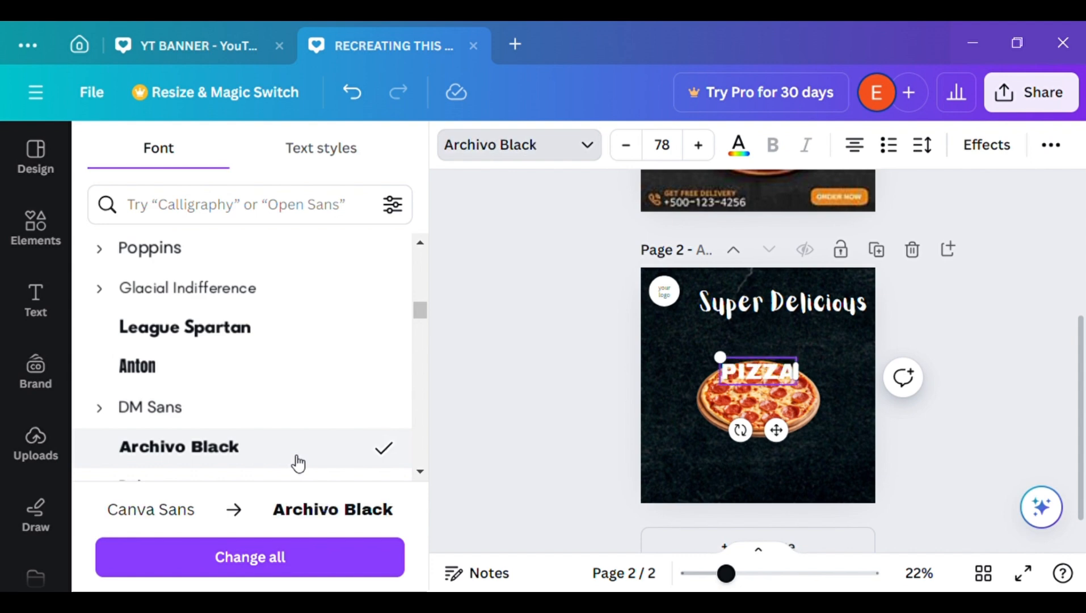
left_click(438, 370)
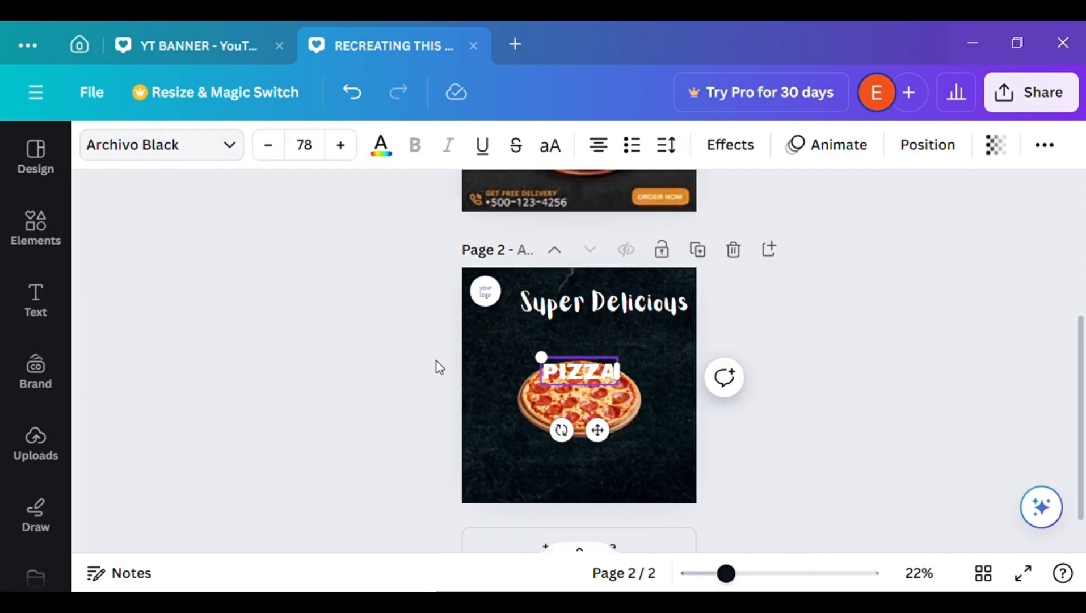
Enlarge the "PIZZA" heading to font size 144 and move it above the pizza, directly beneath "Super Delicious"
left_click_drag(489, 343, 479, 333)
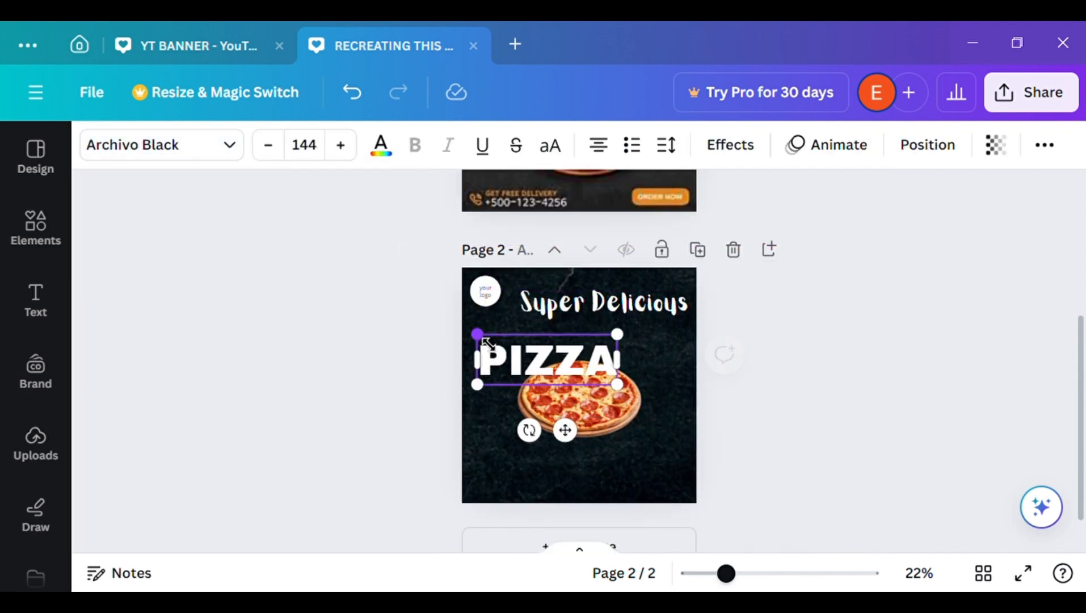
left_click_drag(566, 430, 597, 408)
left_click(837, 377)
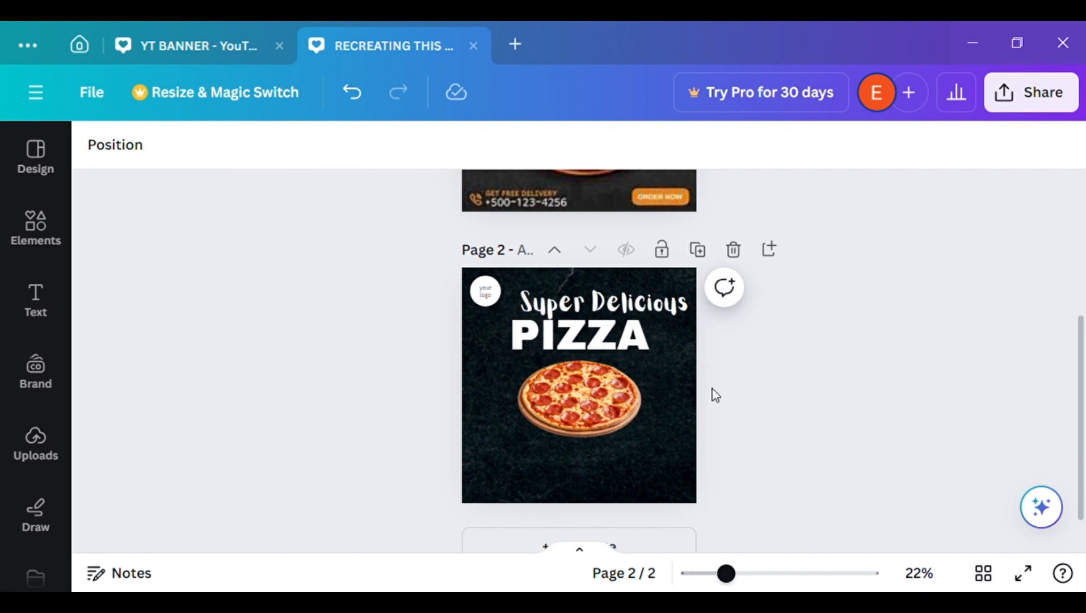
Enlarge the pizza image slightly towards its lower-left corner
left_click(596, 413)
left_click_drag(532, 446, 524, 456)
left_click(892, 425)
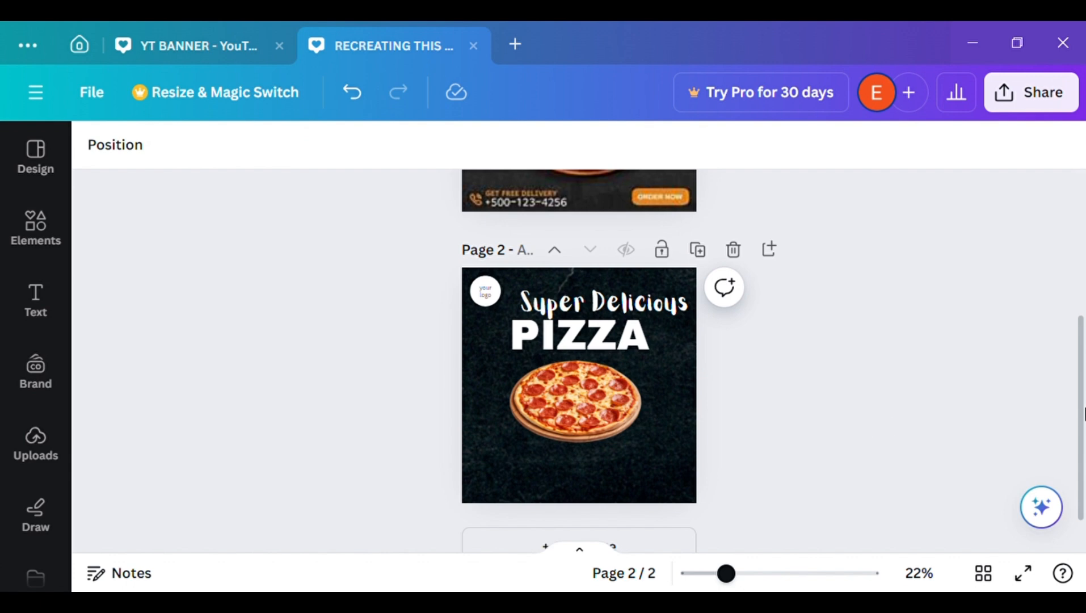
mouse_move(1083, 414)
left_mouse_down()
mouse_move(1081, 284)
mouse_move(1083, 423)
left_mouse_up()
Colour the "PIZZA" heading with the dark orange from the reference advertisement's photo colours
left_click(583, 326)
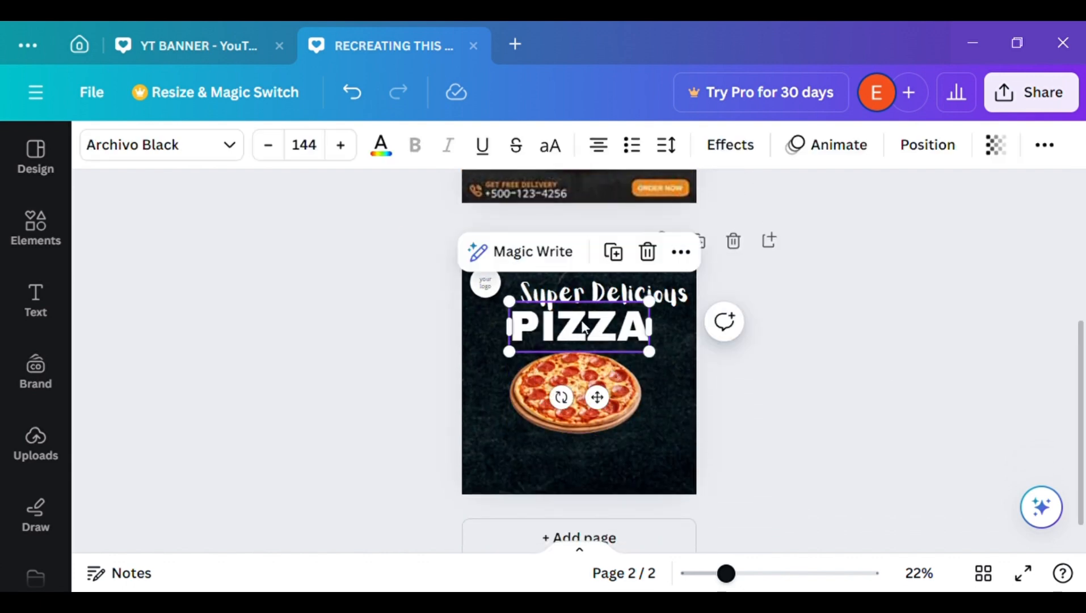
left_click(393, 149)
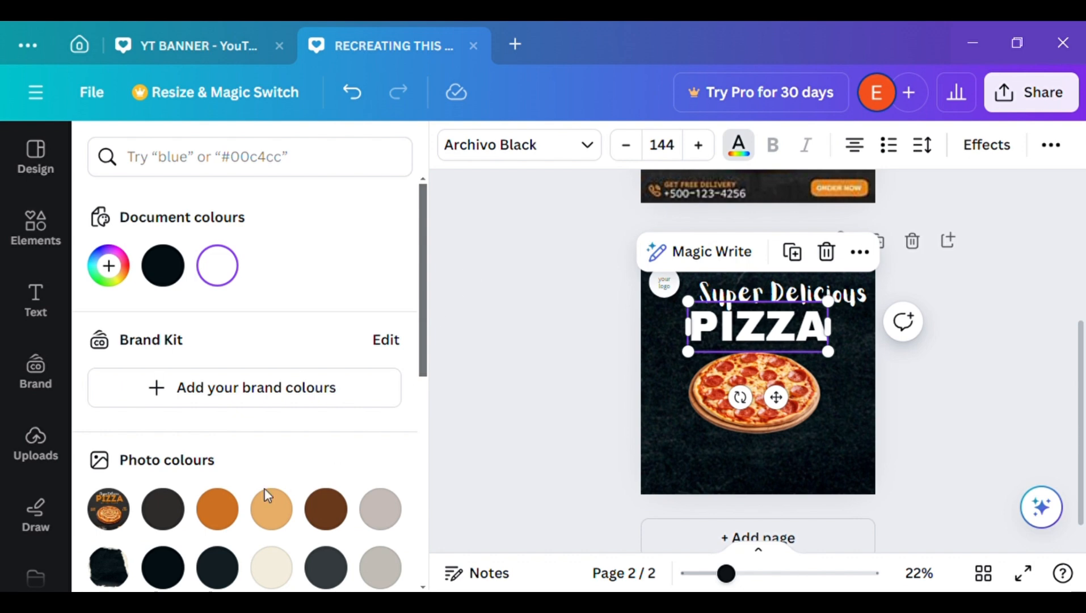
left_click(229, 517)
left_click(450, 374)
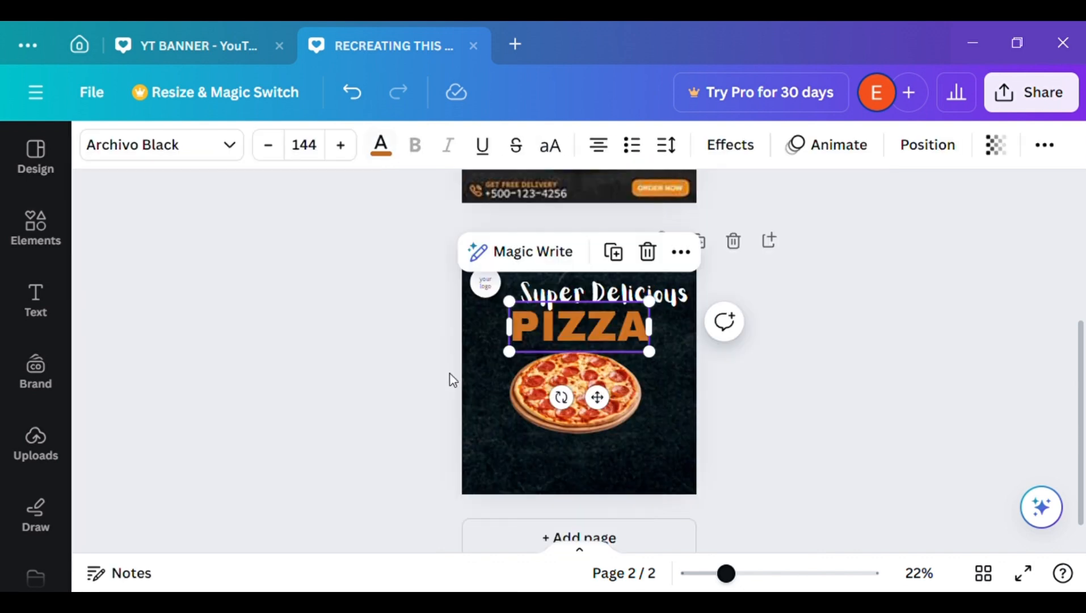
Shrink the "Super Delicious" heading to font size 37.4 and align it above the left part of "PIZZA"
left_click(630, 276)
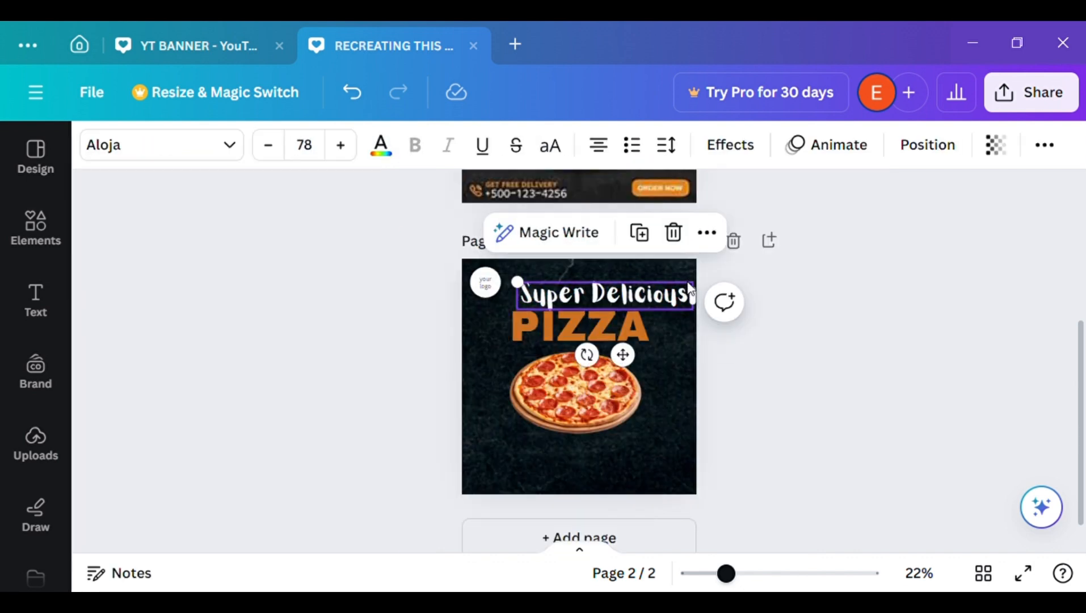
left_click_drag(703, 292, 615, 310)
left_click(844, 304)
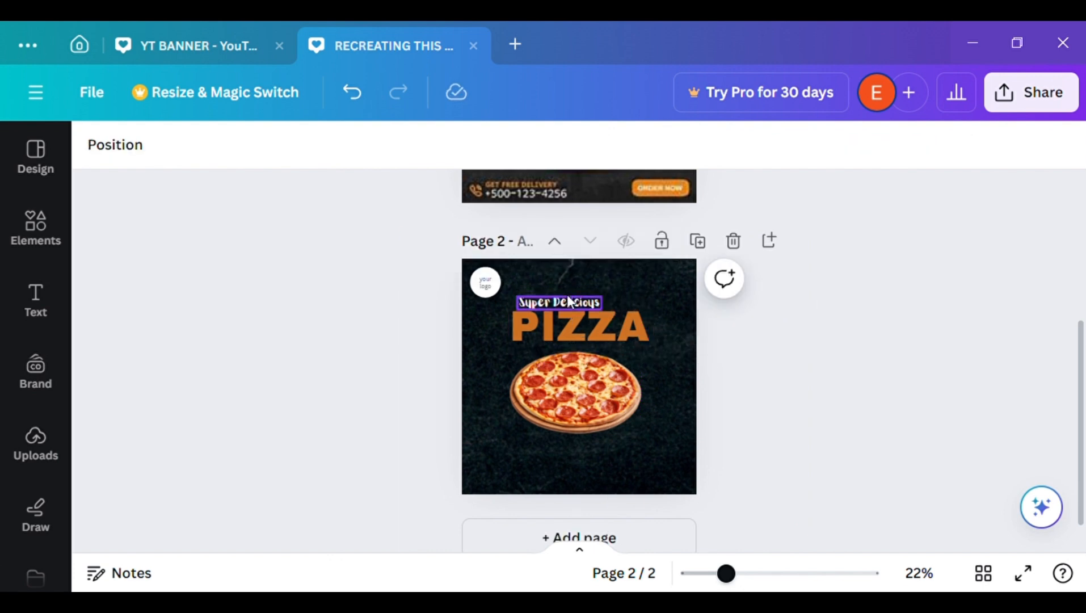
left_click_drag(569, 295, 569, 303)
left_click(825, 332)
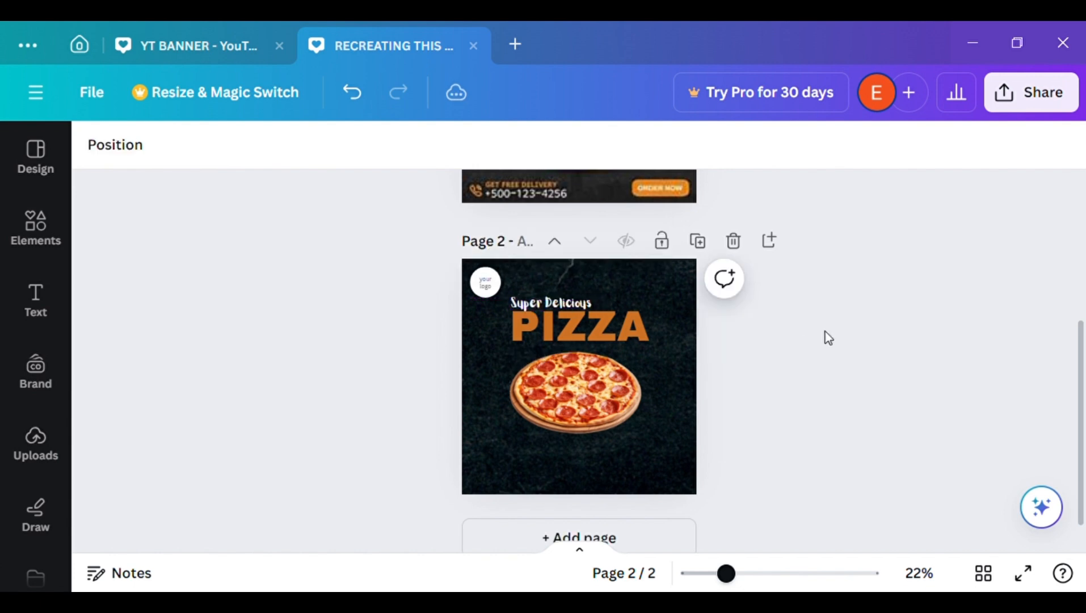
left_click_drag(1085, 356, 846, 454)
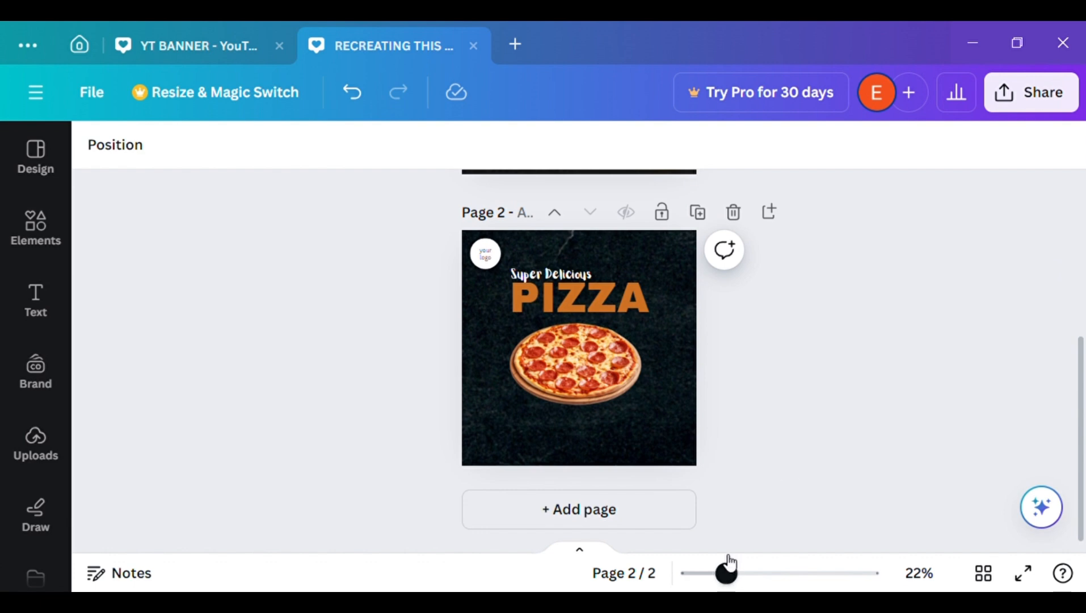
left_click_drag(730, 561, 744, 579)
left_click(773, 573)
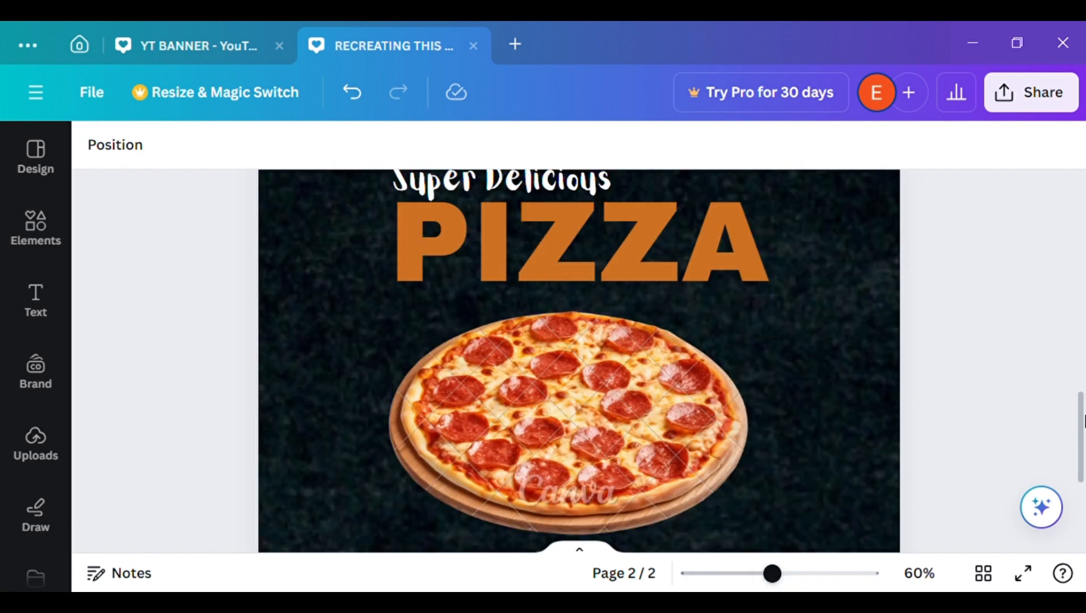
scroll(567, 369, "up", 5)
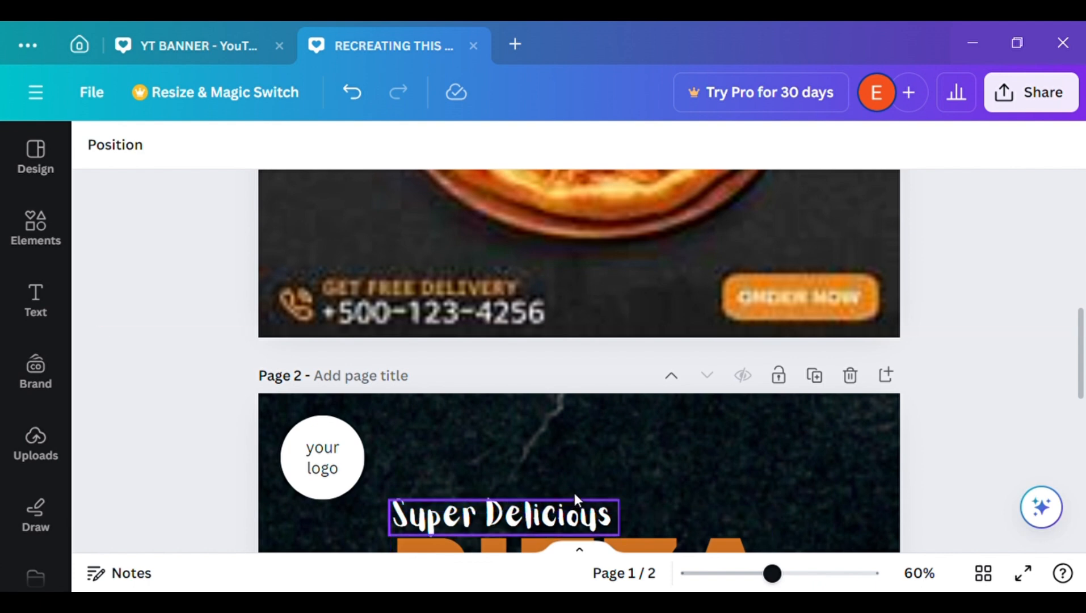
left_click(554, 517)
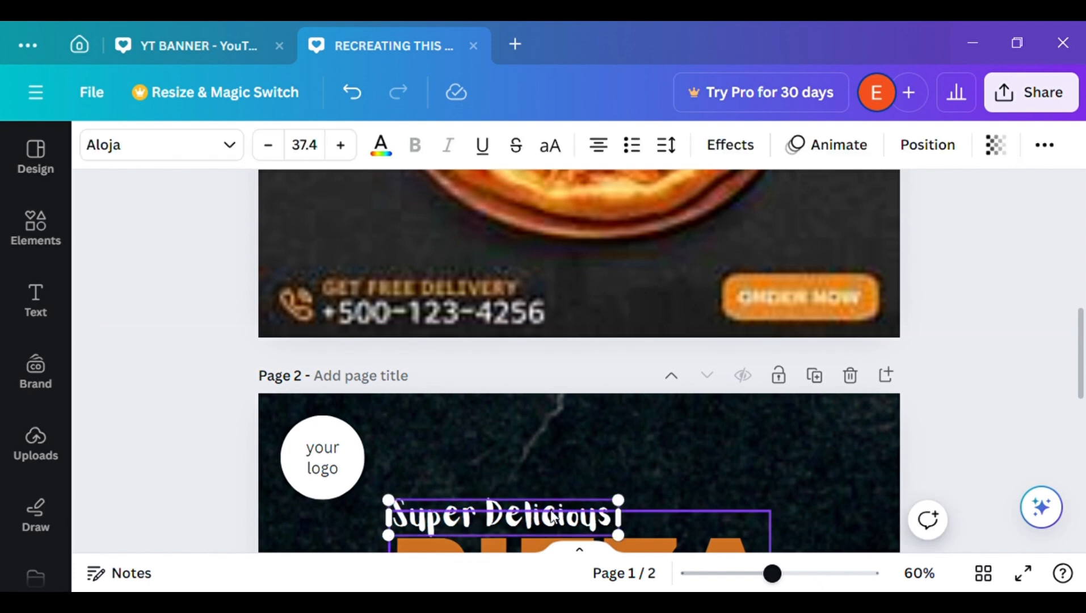
left_click(579, 496)
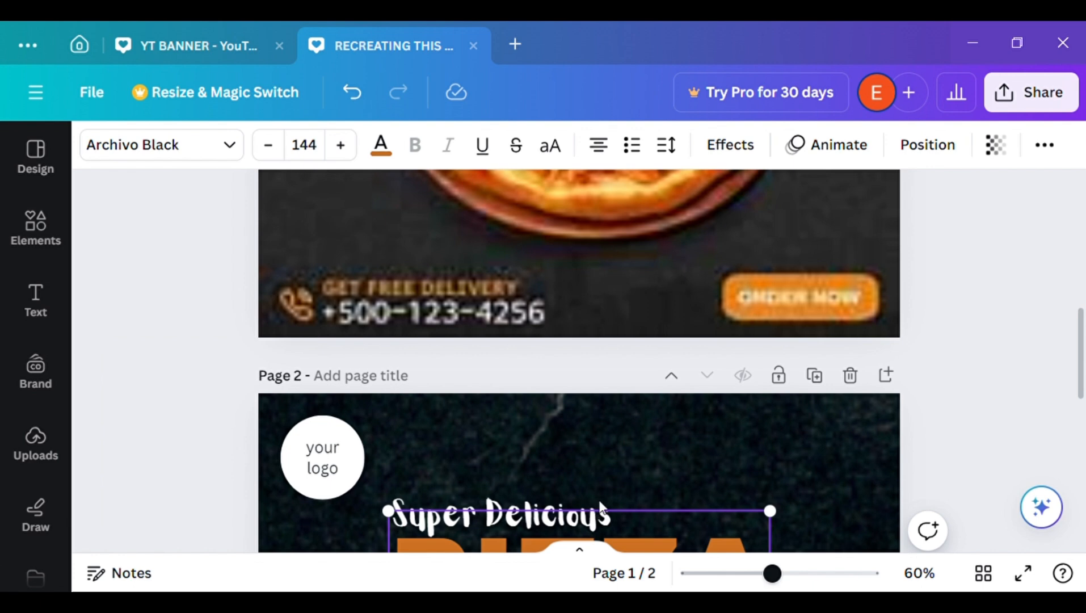
left_click(1015, 388)
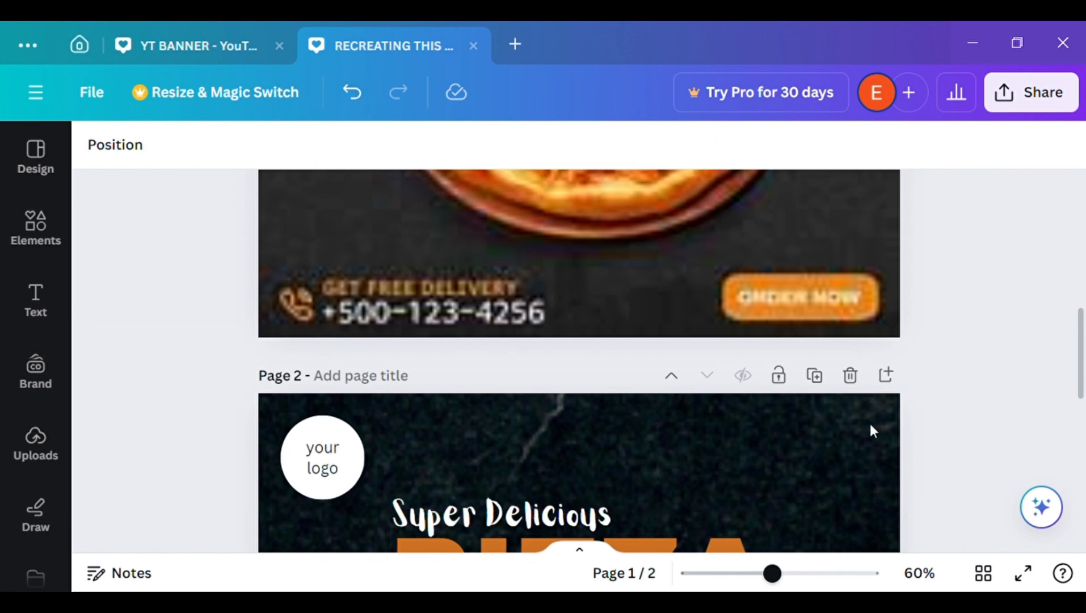
left_click(536, 510)
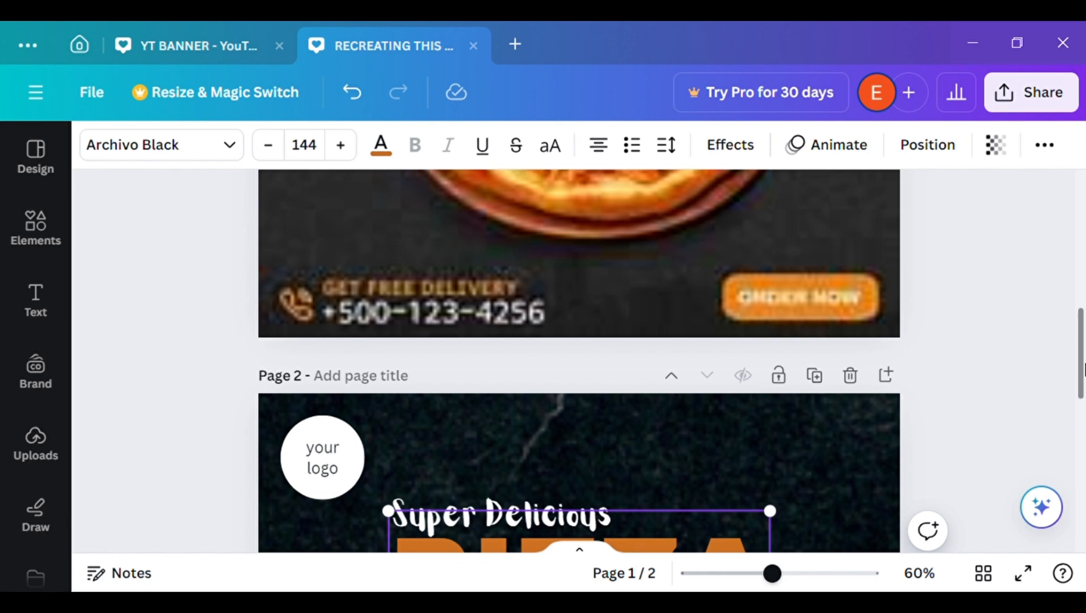
Adjust the size of the pizza image and centre it lower on page 2, leaving a gap beneath the "PIZZA" heading
left_click_drag(772, 574, 703, 574)
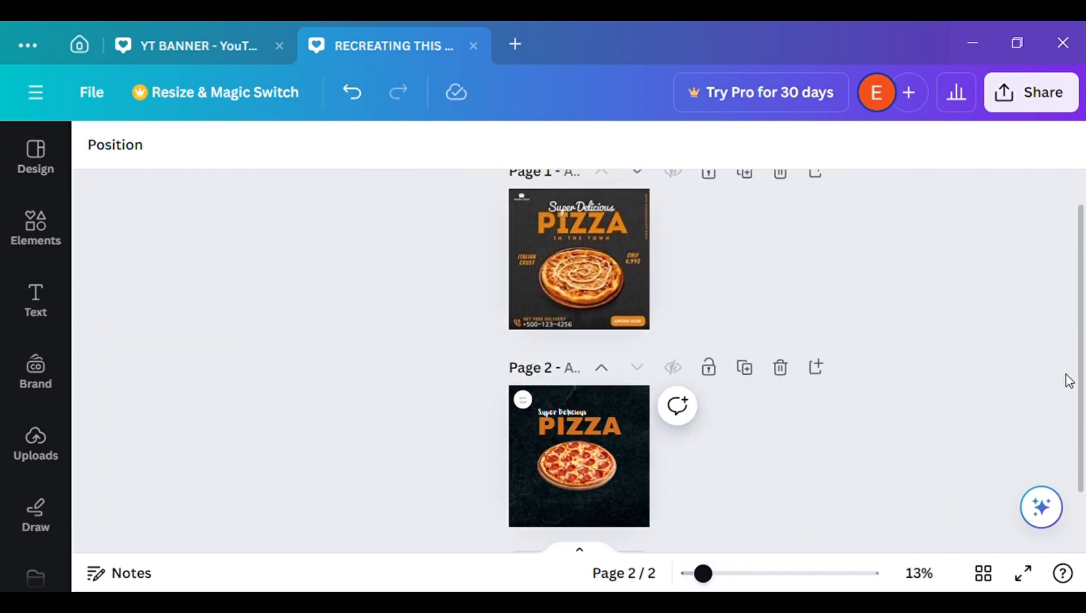
left_click(615, 463)
left_click_drag(625, 503, 635, 509)
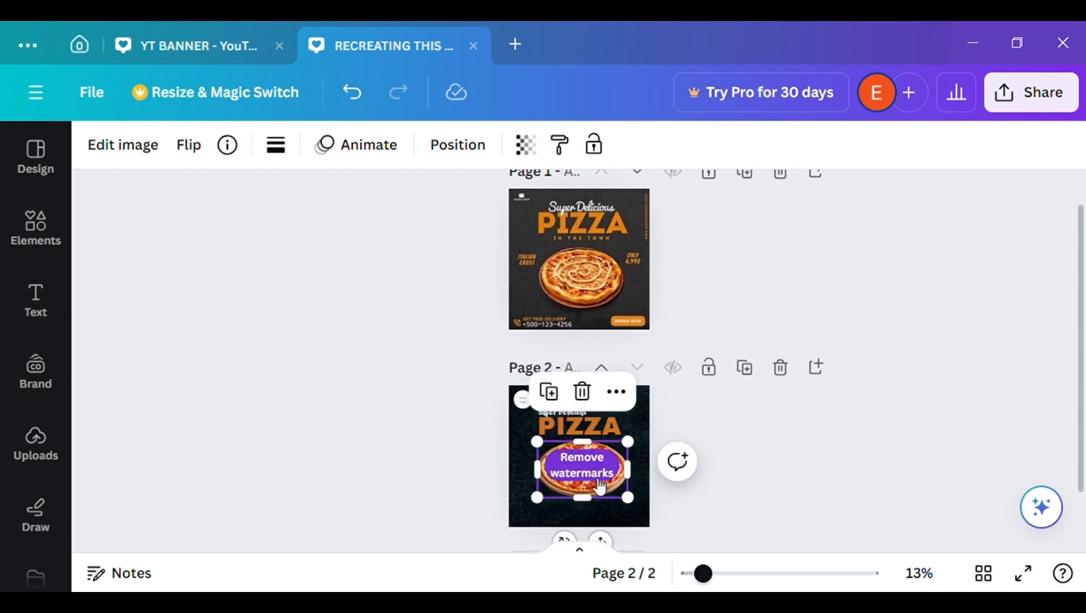
left_click(728, 489)
left_click_drag(704, 574, 743, 573)
scroll(1084, 375, "down", 4)
left_click(569, 398)
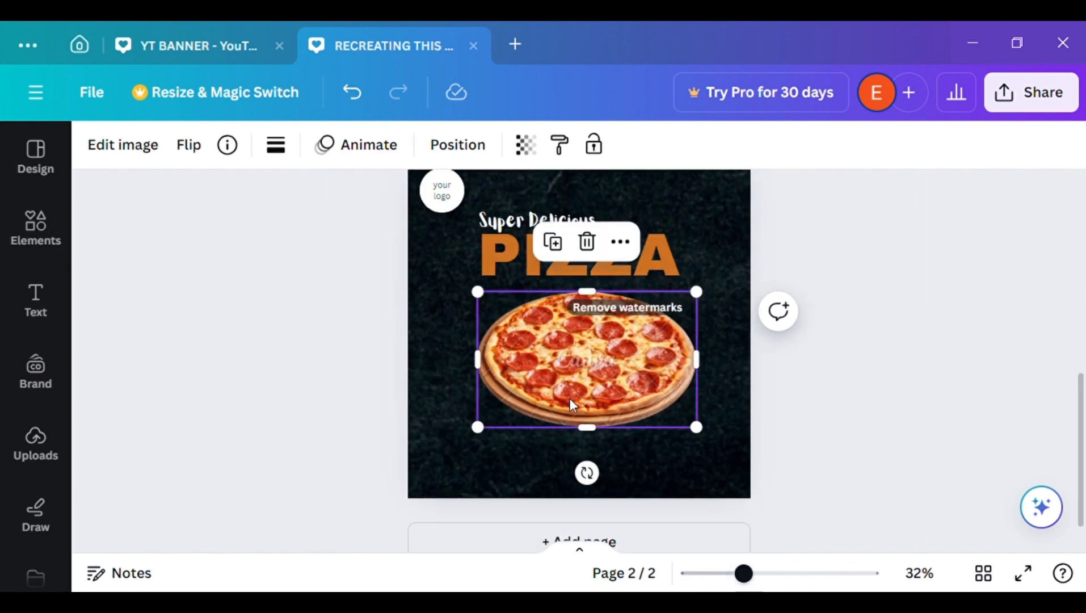
left_click_drag(569, 398, 566, 417)
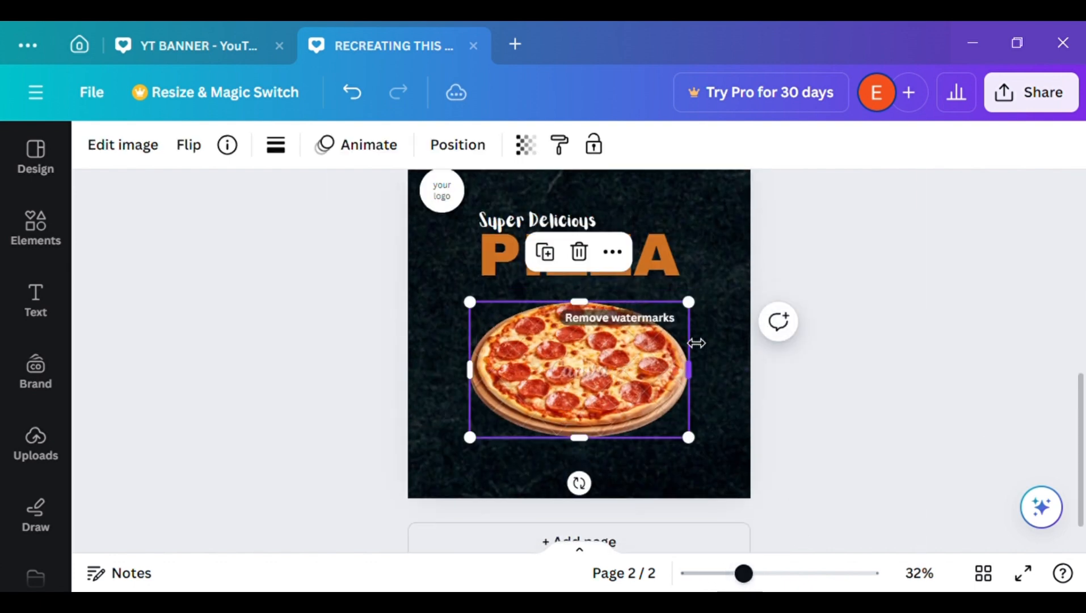
left_click_drag(690, 300, 684, 334)
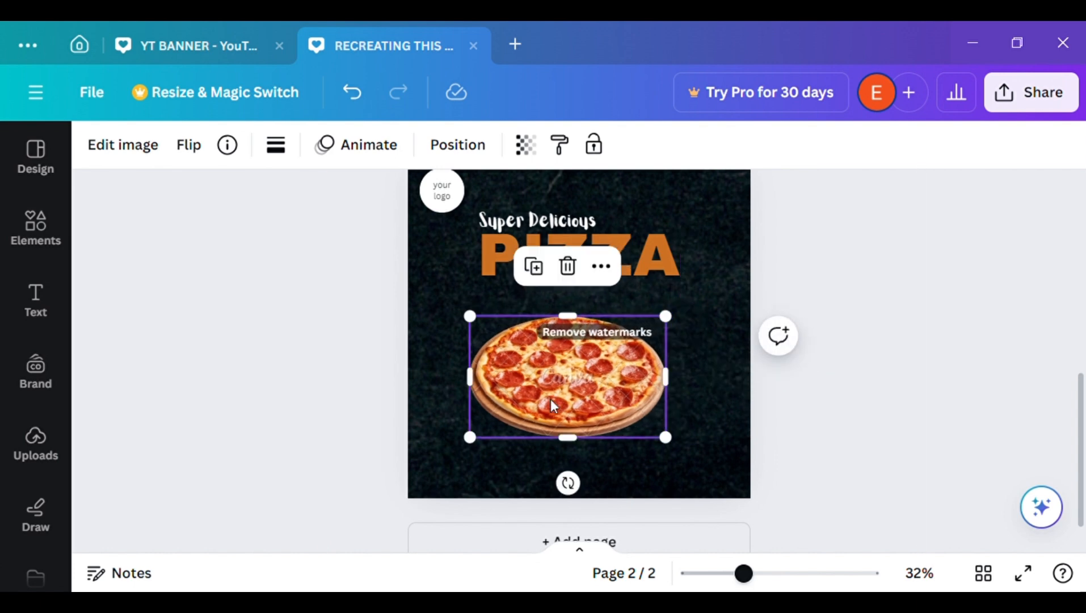
left_click_drag(551, 399, 563, 400)
left_click(371, 381)
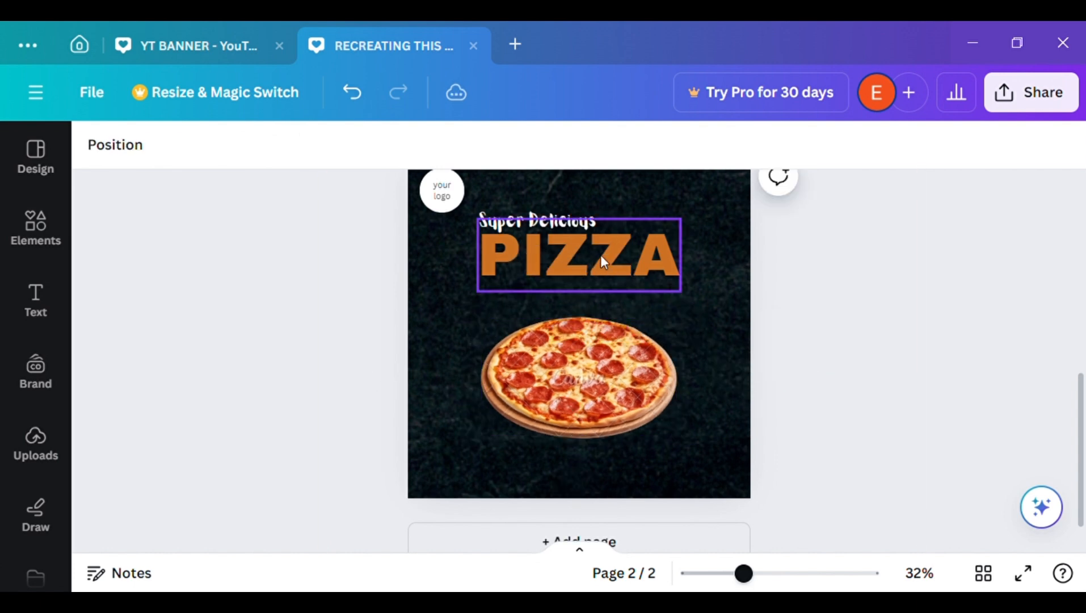
Duplicate the "PIZZA" heading and move the copy below the original, over the pizza's upper half
left_click(601, 255)
left_click(613, 341)
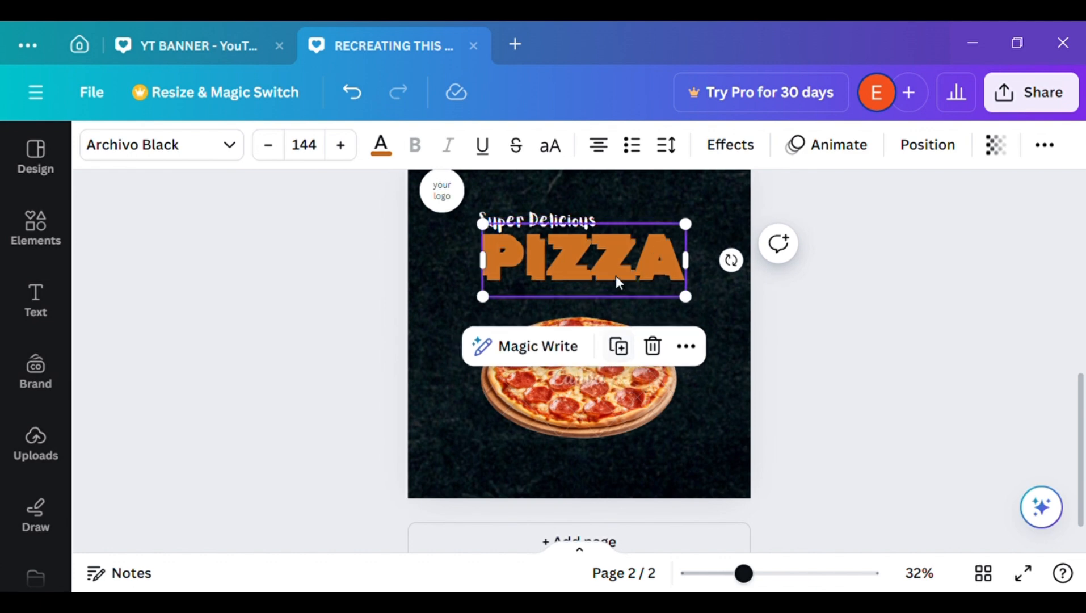
left_click_drag(628, 244, 620, 313)
Replace the text of the duplicated heading with "IN THE TOWN"
double_click(621, 314)
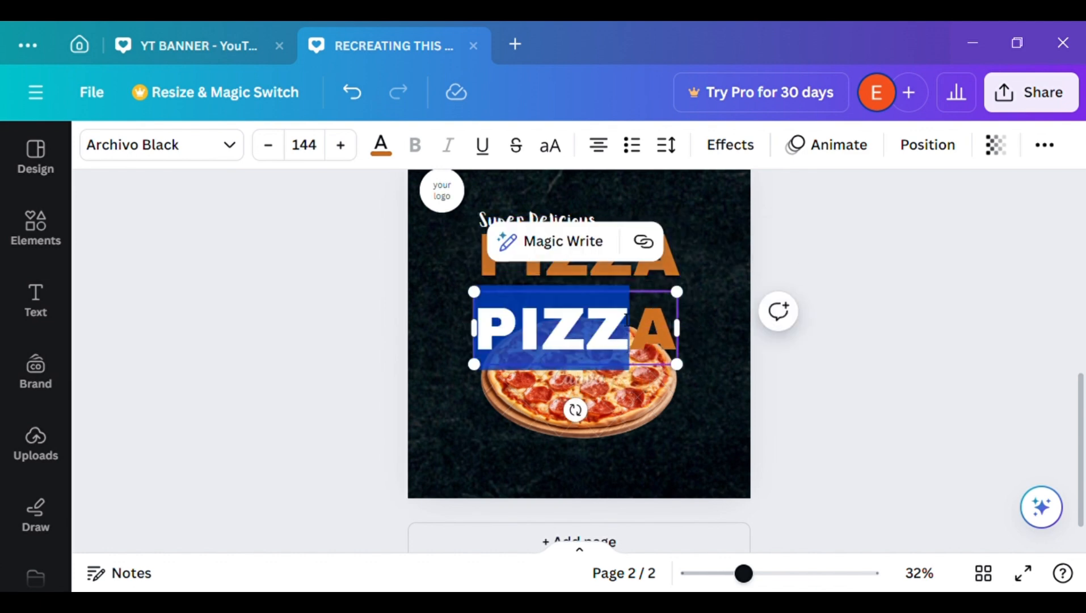
key("ctrl+a")
key("BackSpace")
type("I")
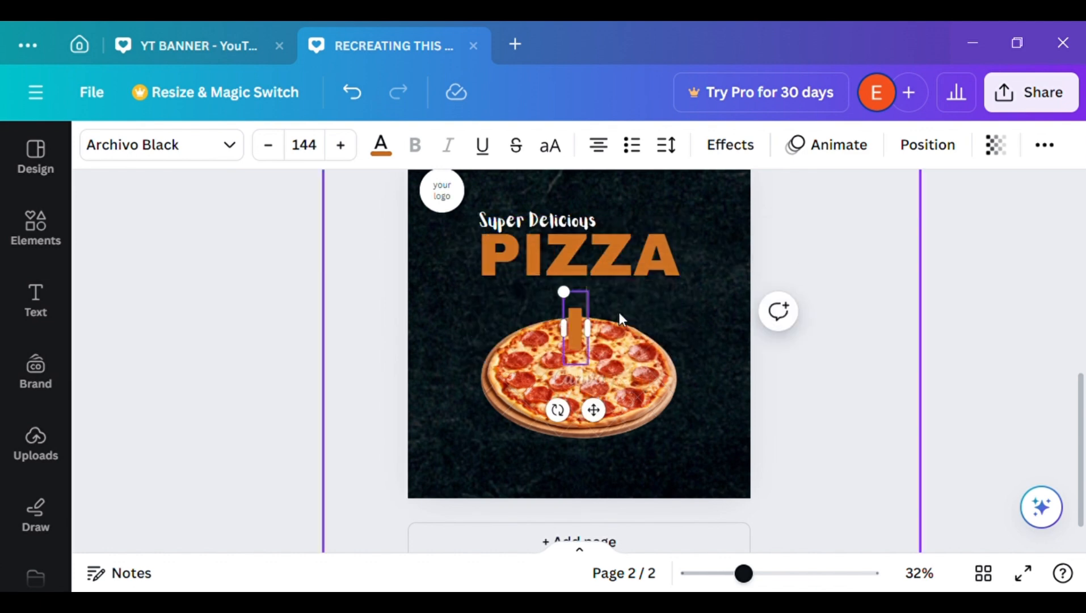
type("N THE TOE")
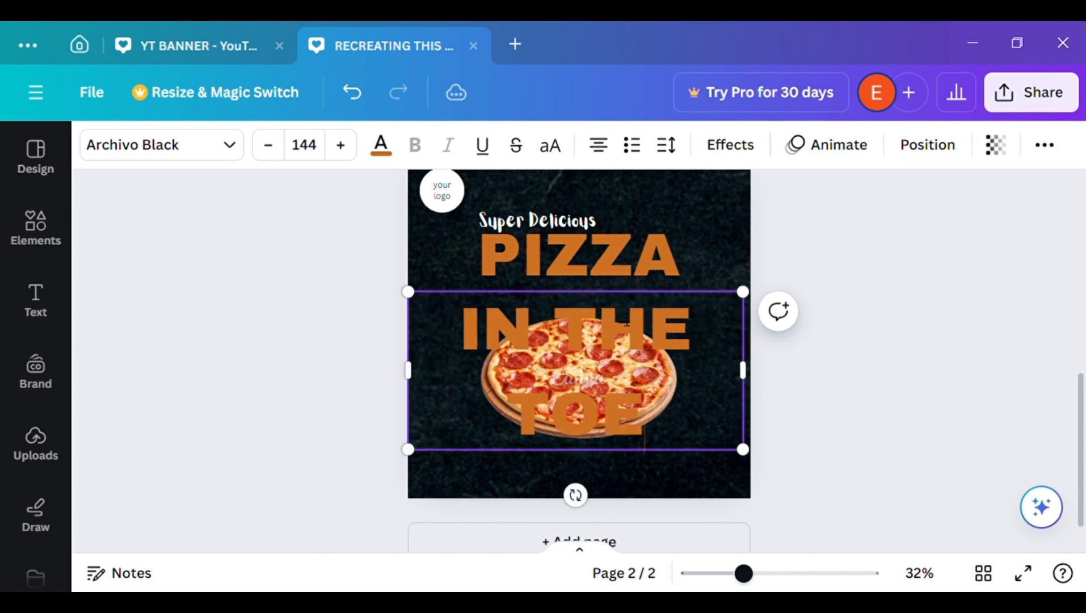
key("BackSpace")
type("WN")
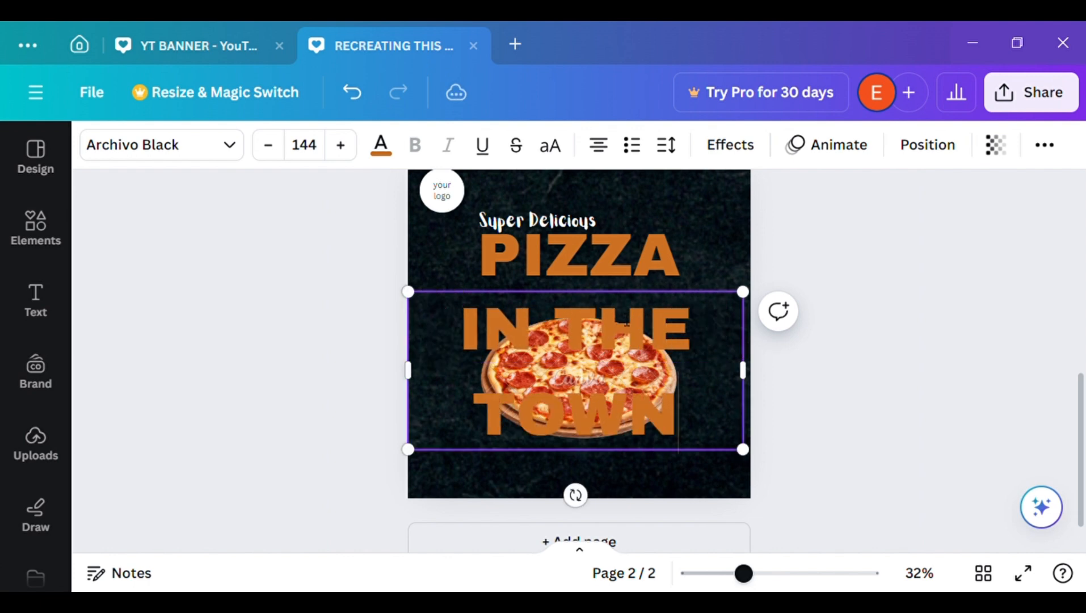
Set the font of the "IN THE TOWN" text to Anton
left_click(380, 149)
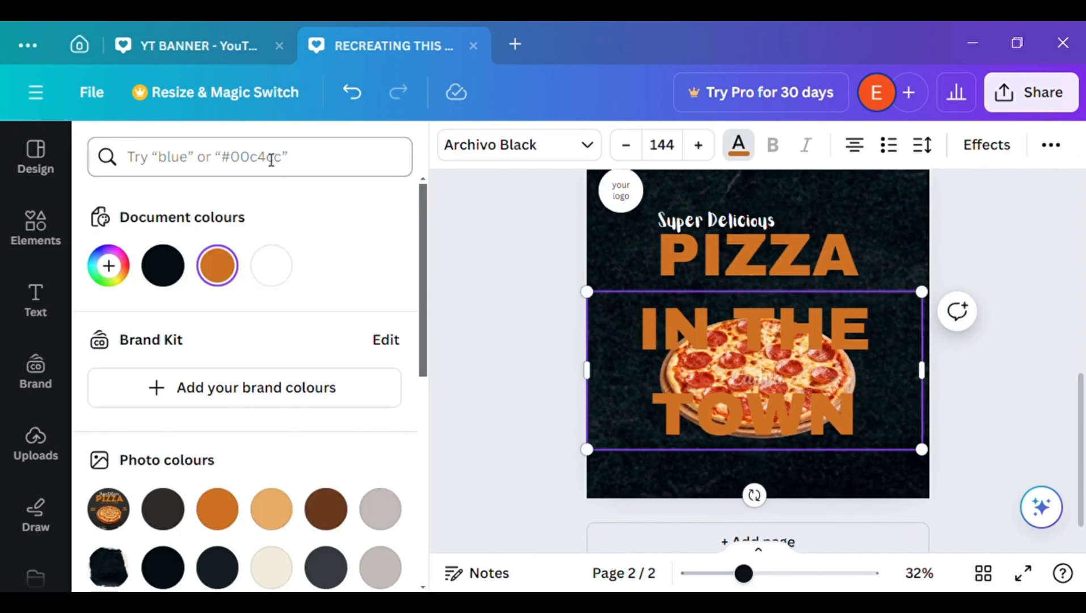
key("Escape")
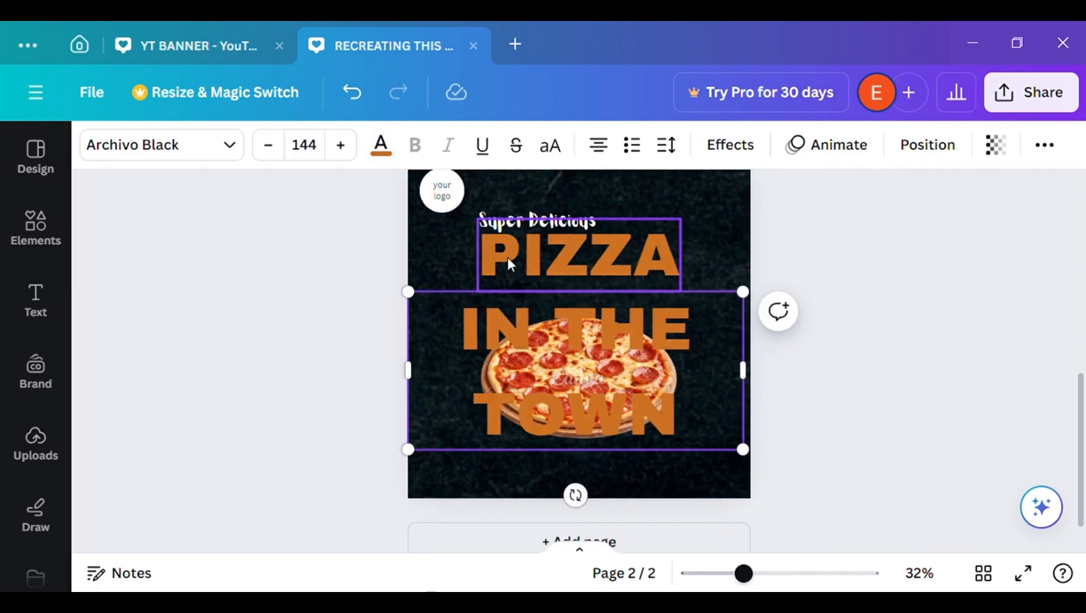
left_click(226, 148)
left_click(376, 363)
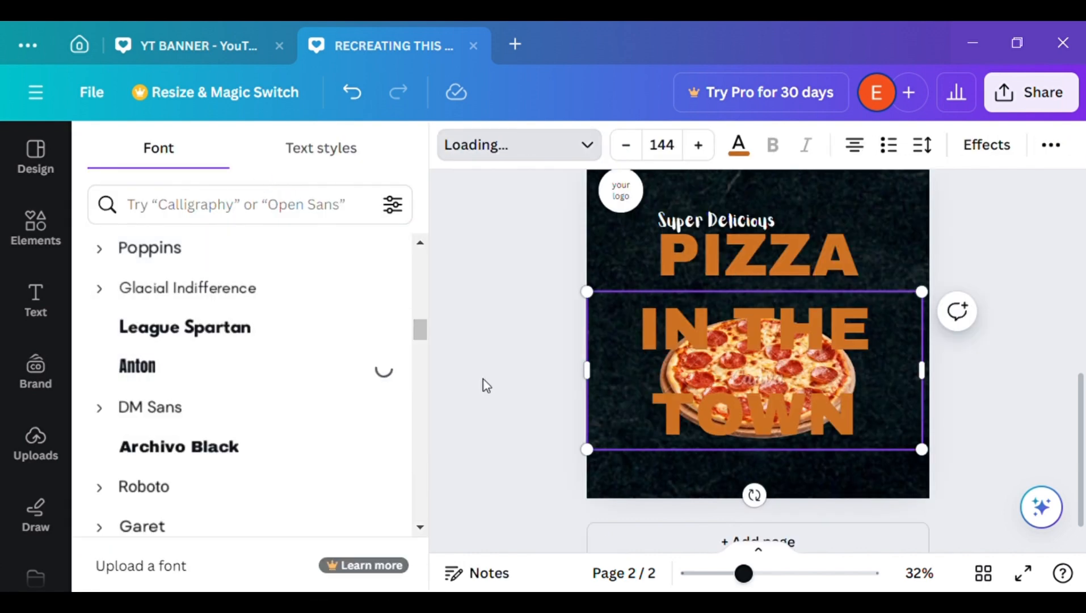
Shrink the "IN THE TOWN" text to size 29.3 and centre it in the gap between the "PIZZA" heading and the pizza
key("Escape")
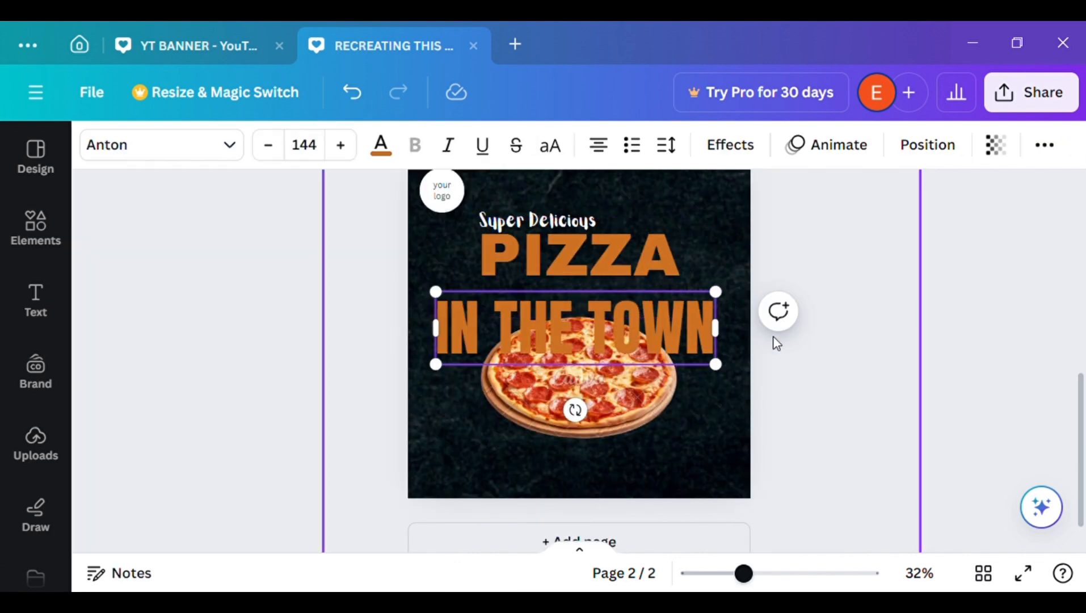
scroll(1081, 269, "up", 3)
scroll(1083, 269, "up", 3)
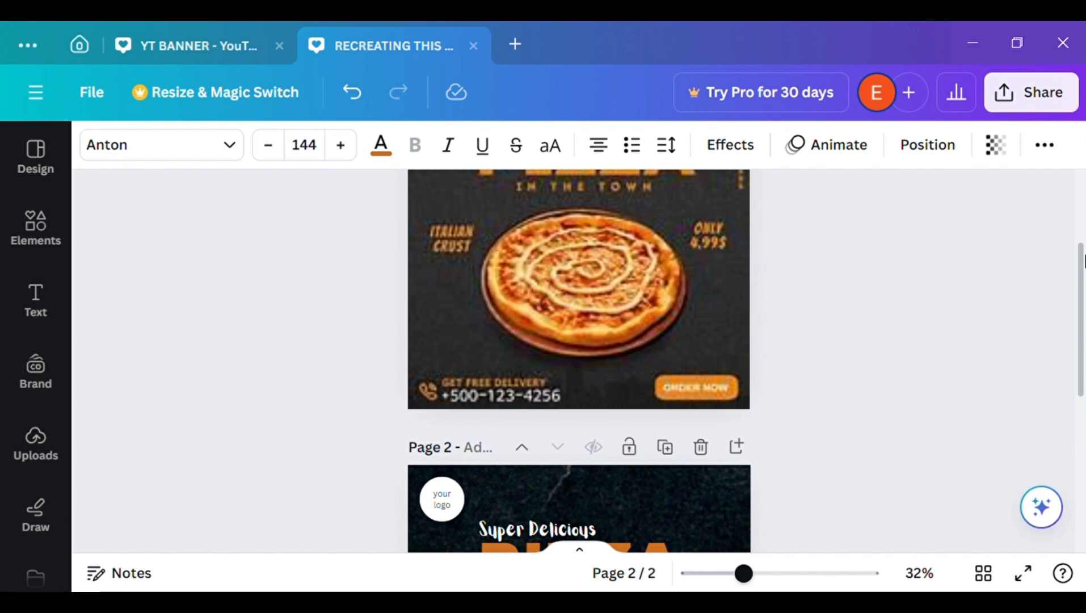
scroll(1083, 261, "down", 6)
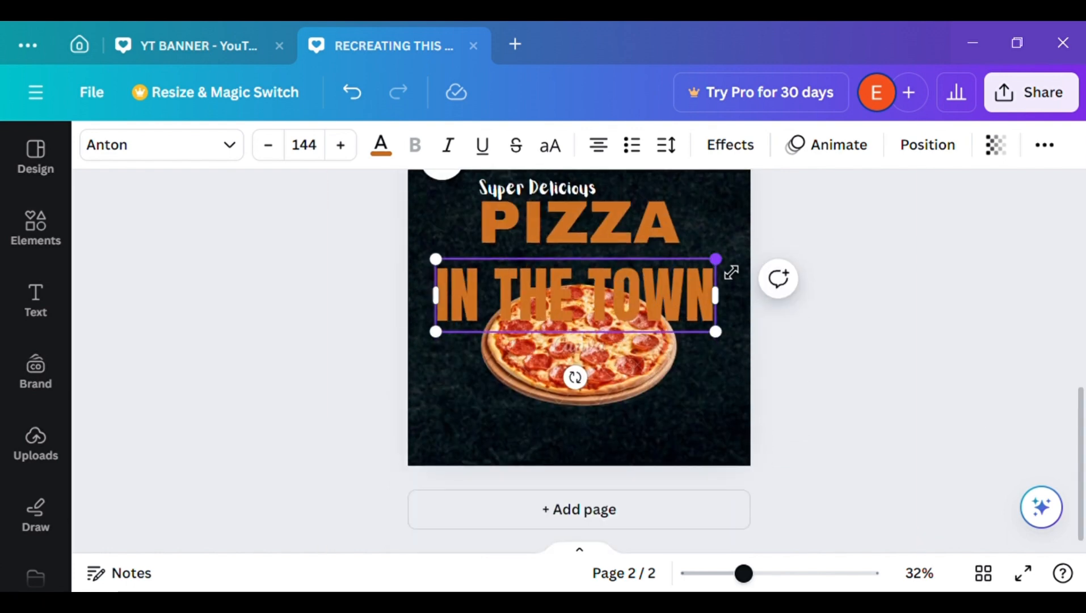
left_click_drag(642, 335, 609, 329)
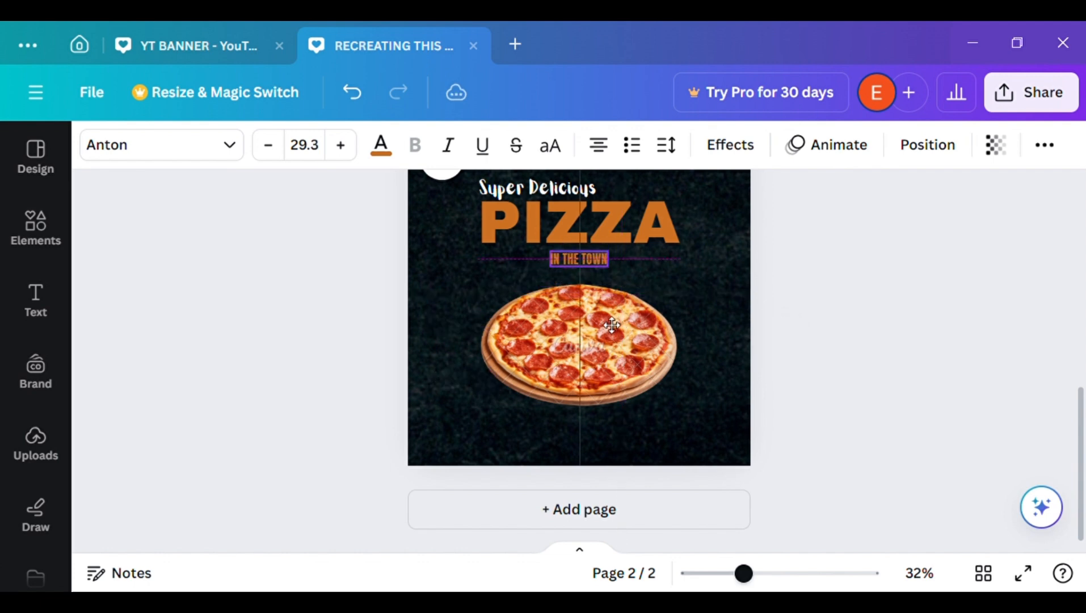
Widen the letter spacing of the "IN THE TOWN" text
left_click(661, 146)
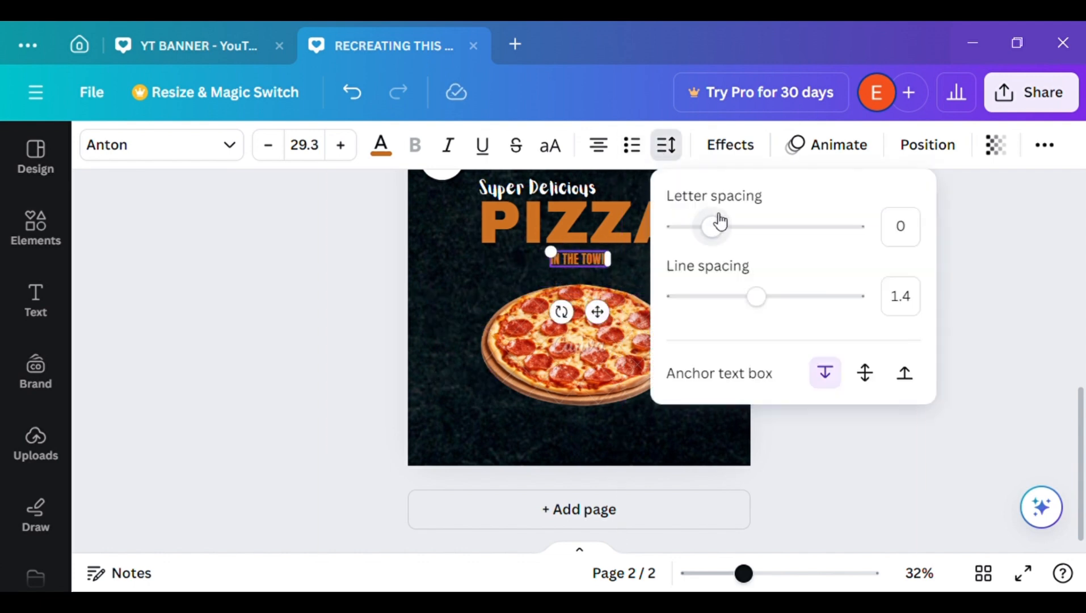
left_click_drag(714, 222, 760, 223)
key("Escape")
left_click(1037, 278)
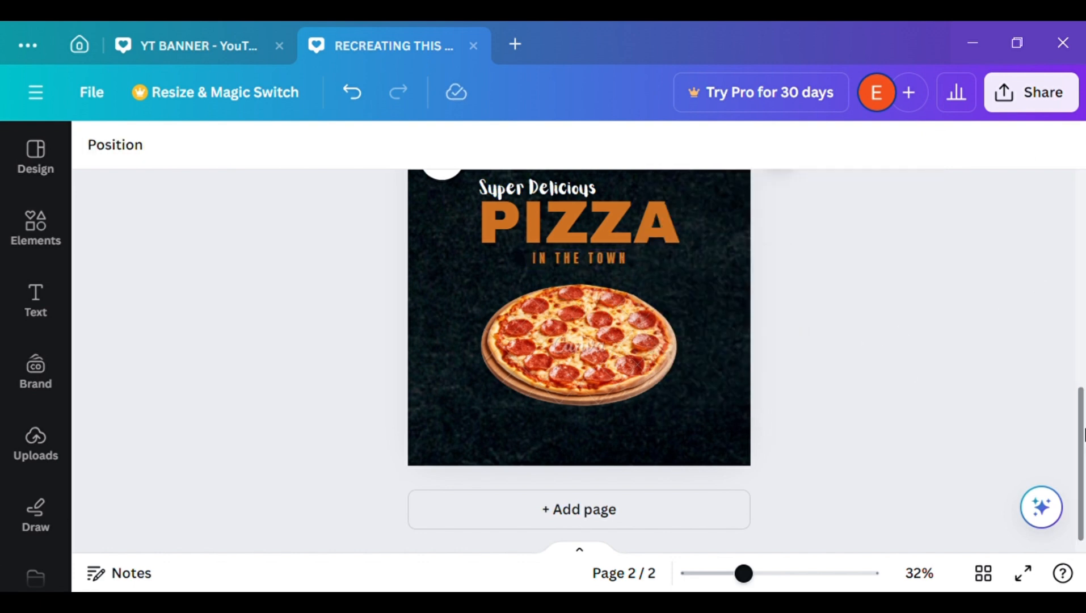
Centre the "PIZZA" heading horizontally on page 2
left_click_drag(1080, 435, 1080, 363)
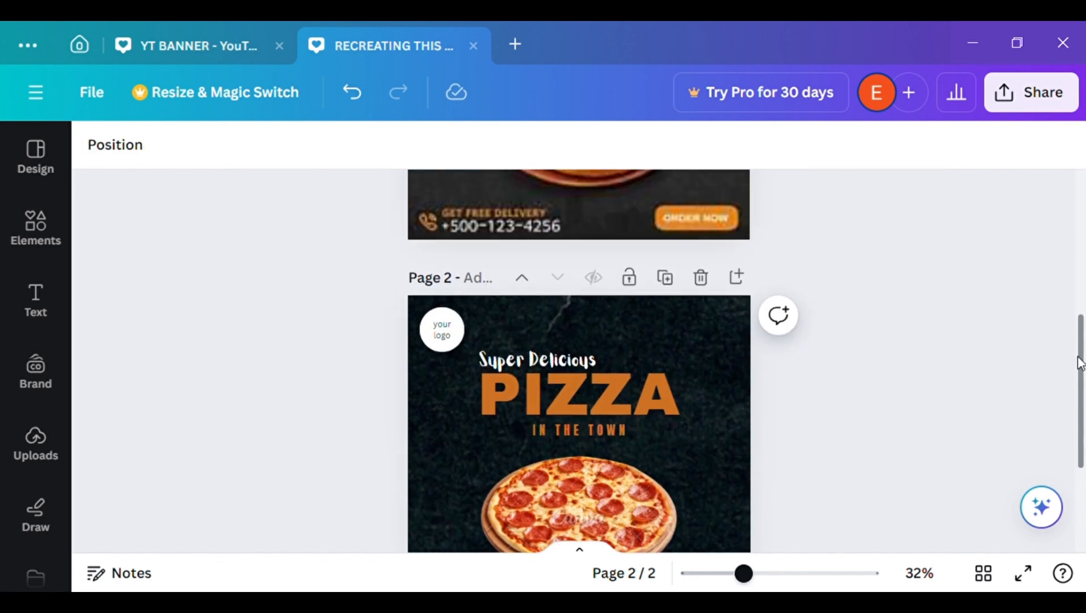
left_click(583, 445)
mouse_move(650, 395)
left_mouse_down()
mouse_move(667, 395)
mouse_move(646, 397)
left_mouse_up()
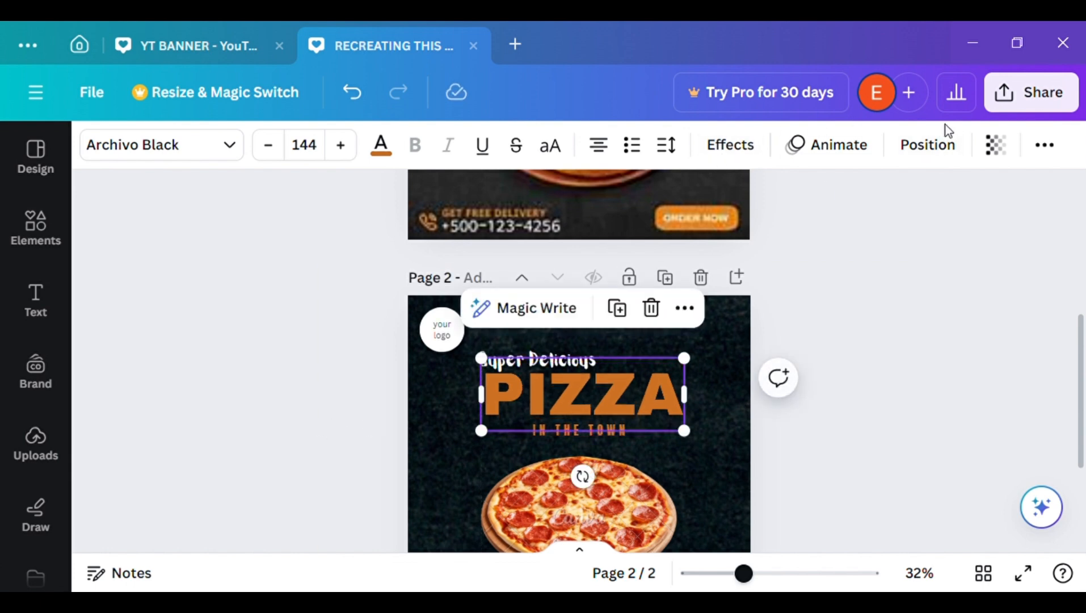
left_click(945, 145)
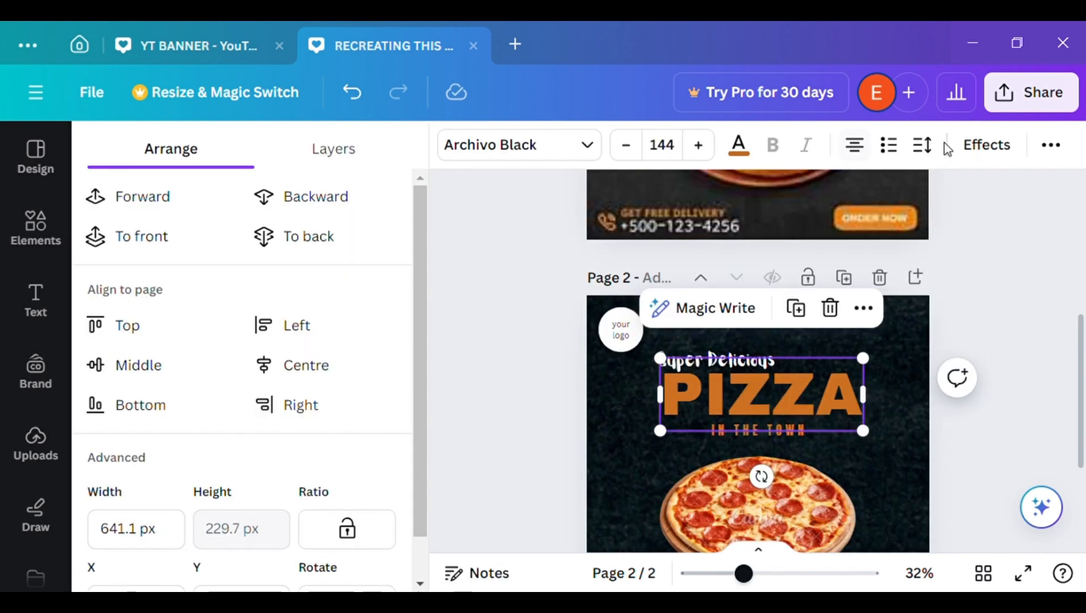
left_click(333, 365)
left_click(958, 376)
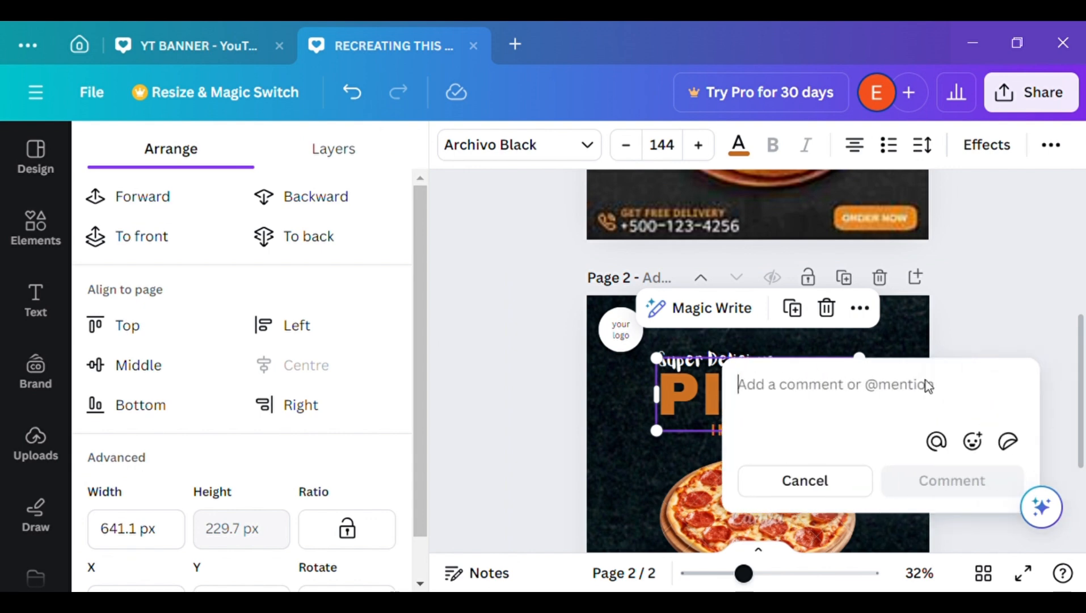
left_click(826, 474)
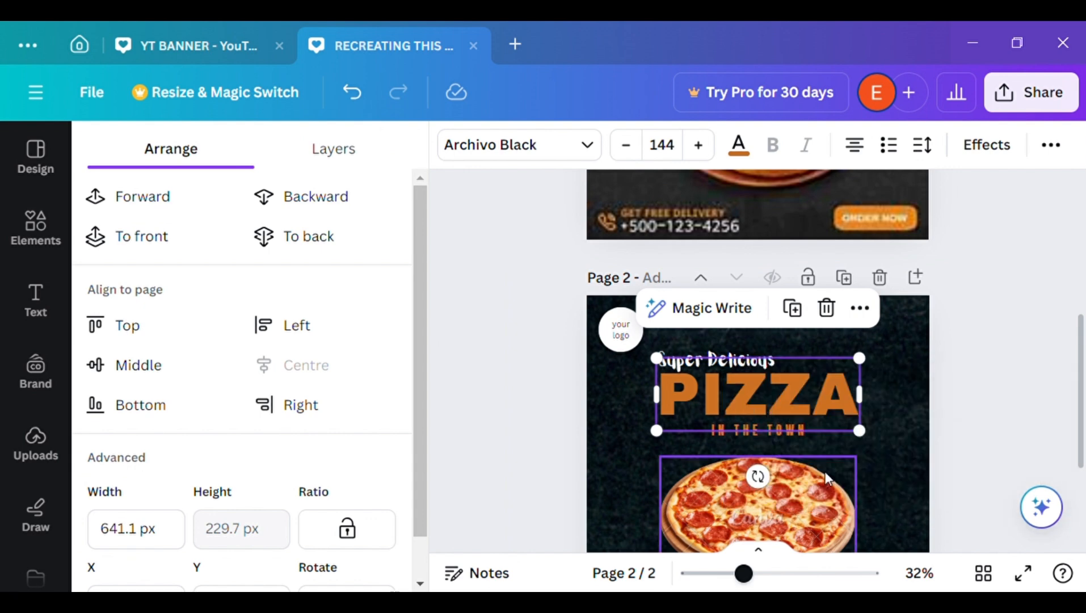
left_click(1026, 420)
left_click(798, 426)
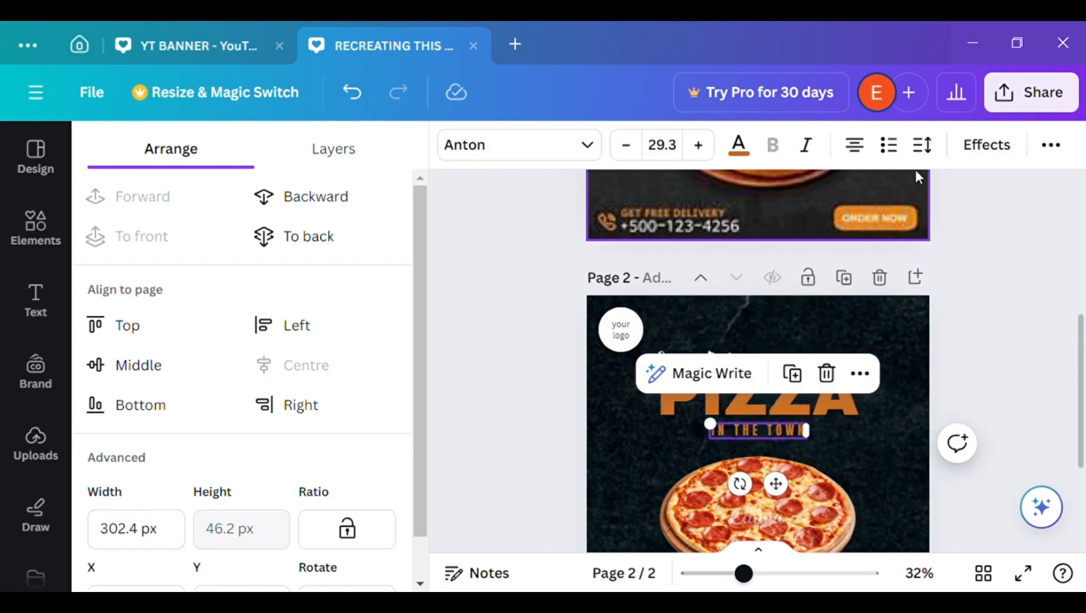
left_click(472, 359)
left_click(37, 339)
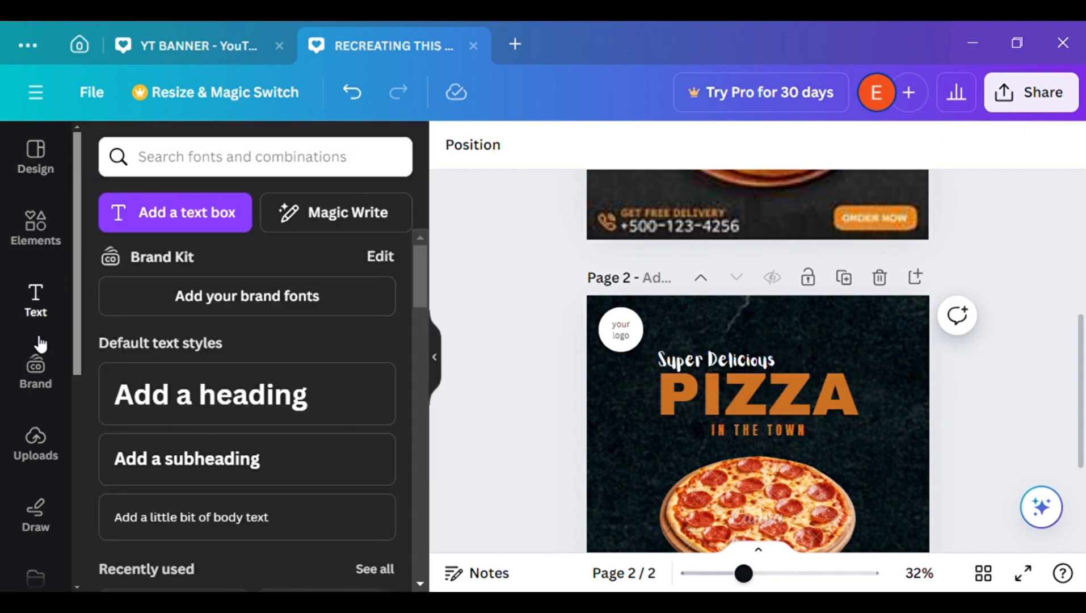
left_click(442, 364)
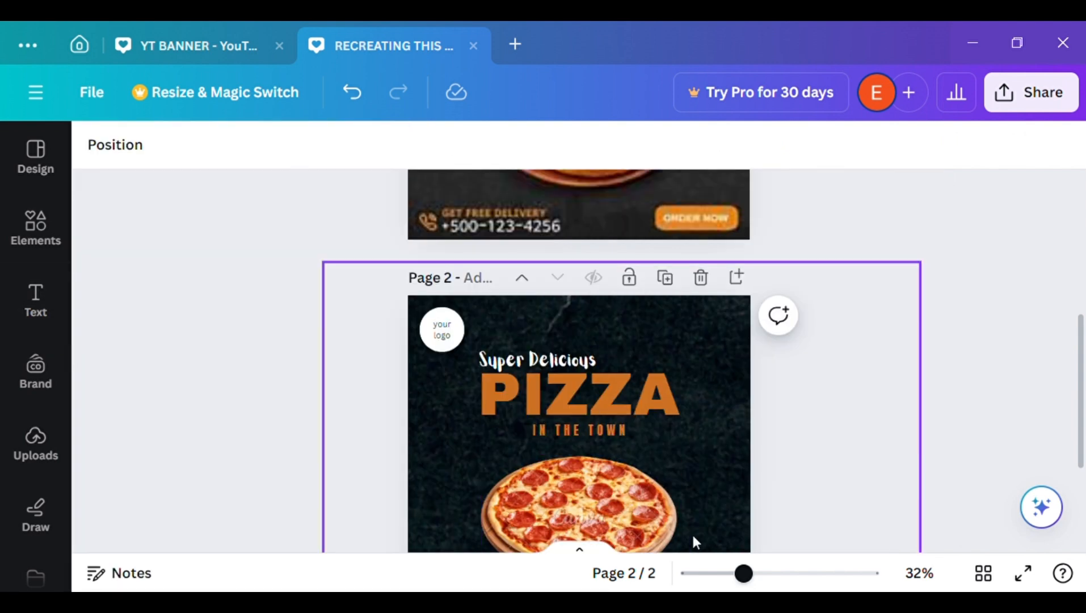
Add a heading to page 2 reading "Italian Crust" on two lines
left_click_drag(745, 574, 714, 578)
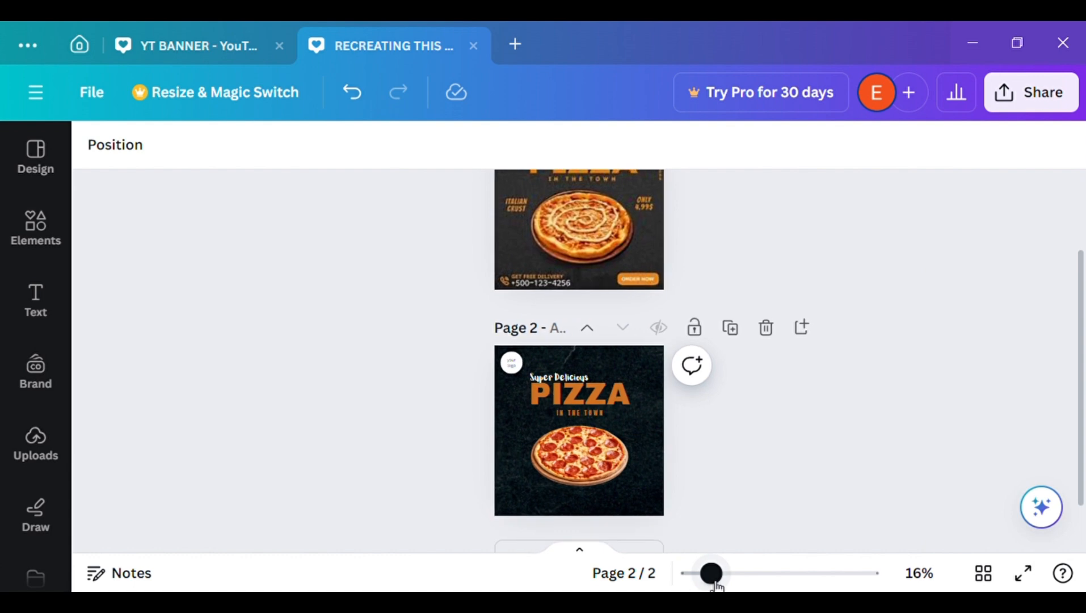
scroll(1073, 401, "up", 2)
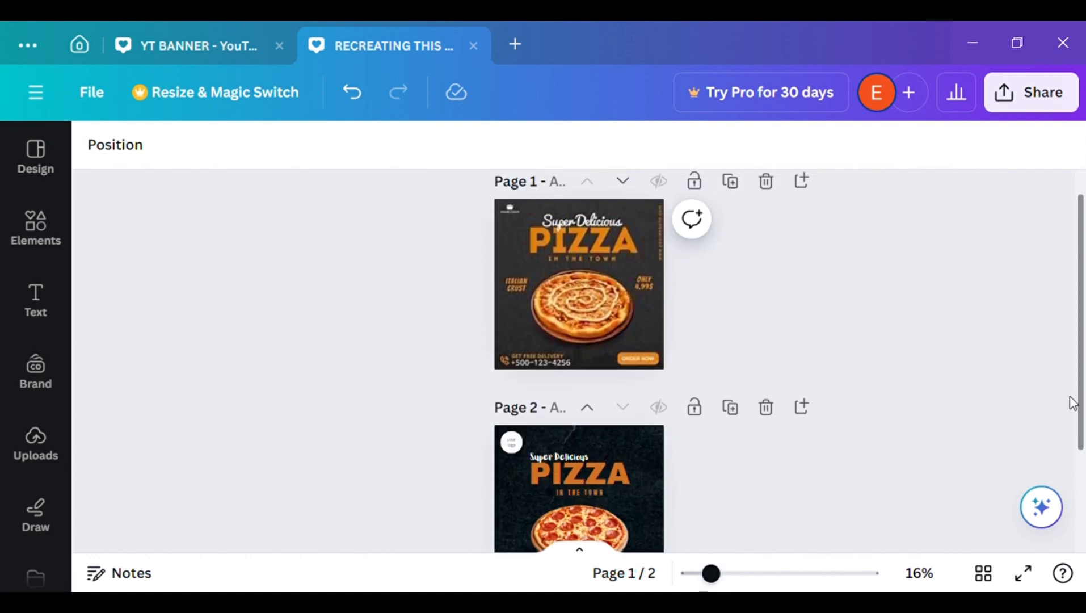
left_click_drag(1070, 396, 1078, 477)
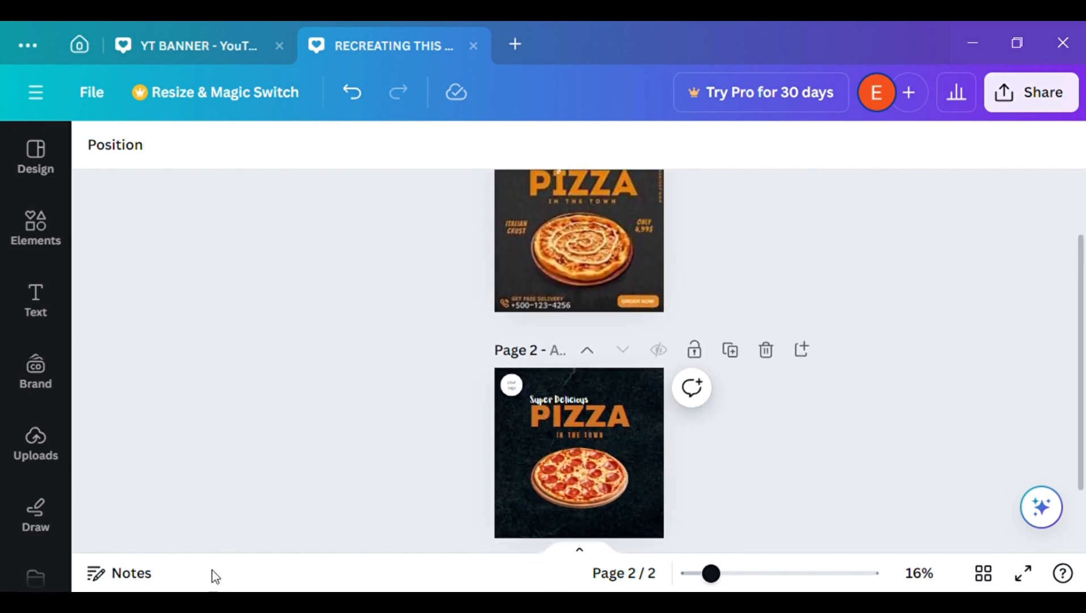
left_click(31, 292)
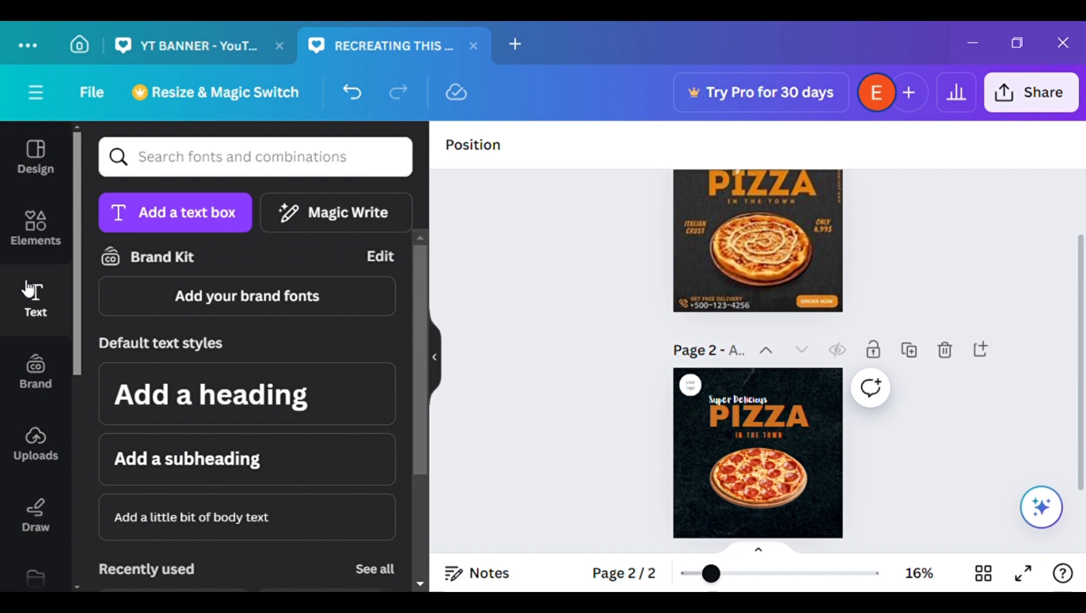
left_click(327, 401)
key("BackSpace")
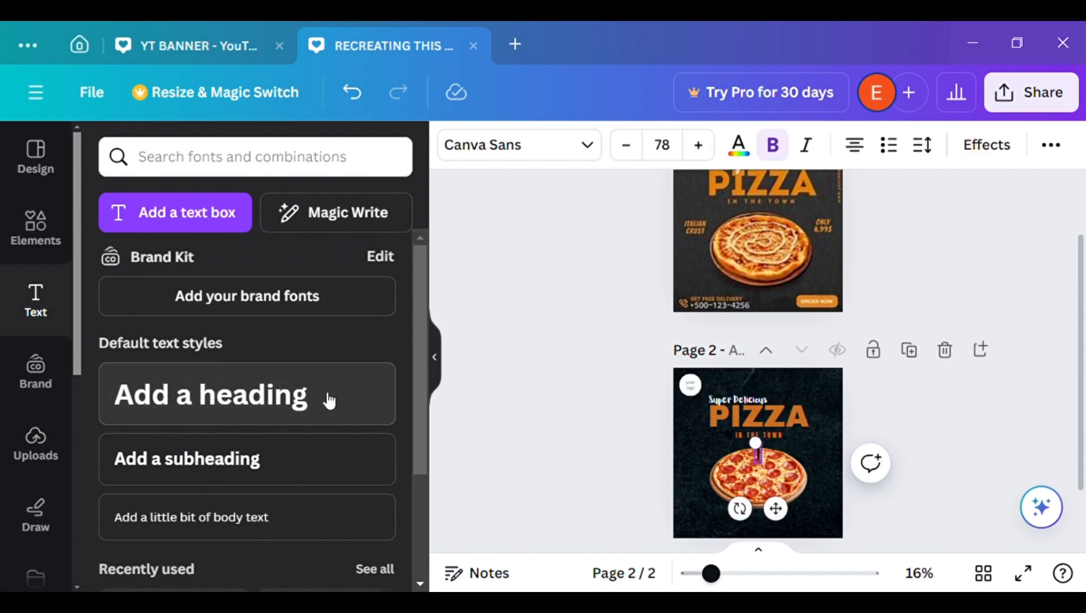
type("Italian")
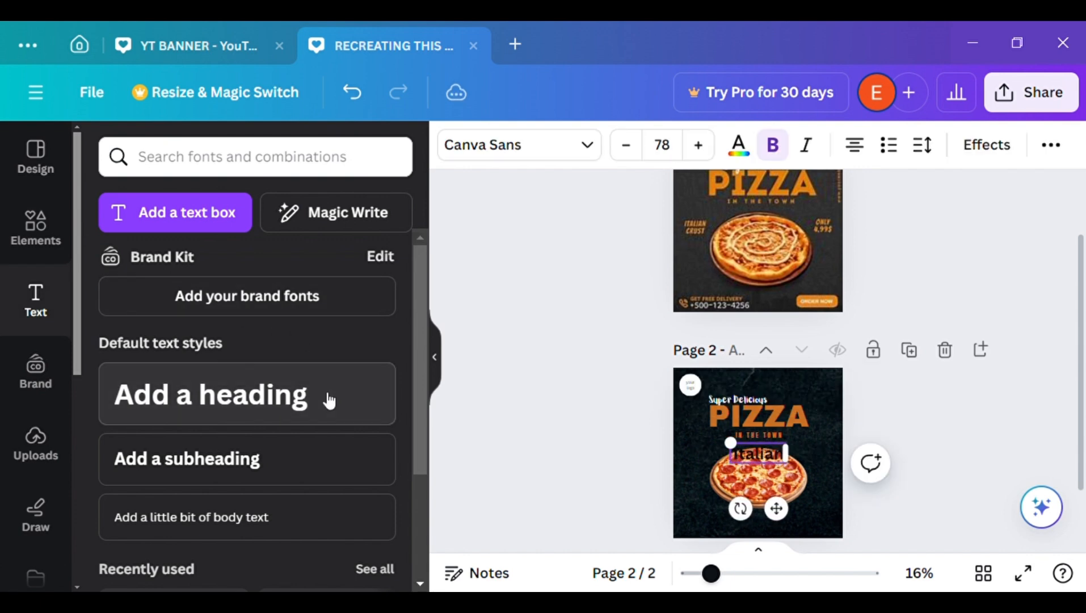
key("Escape")
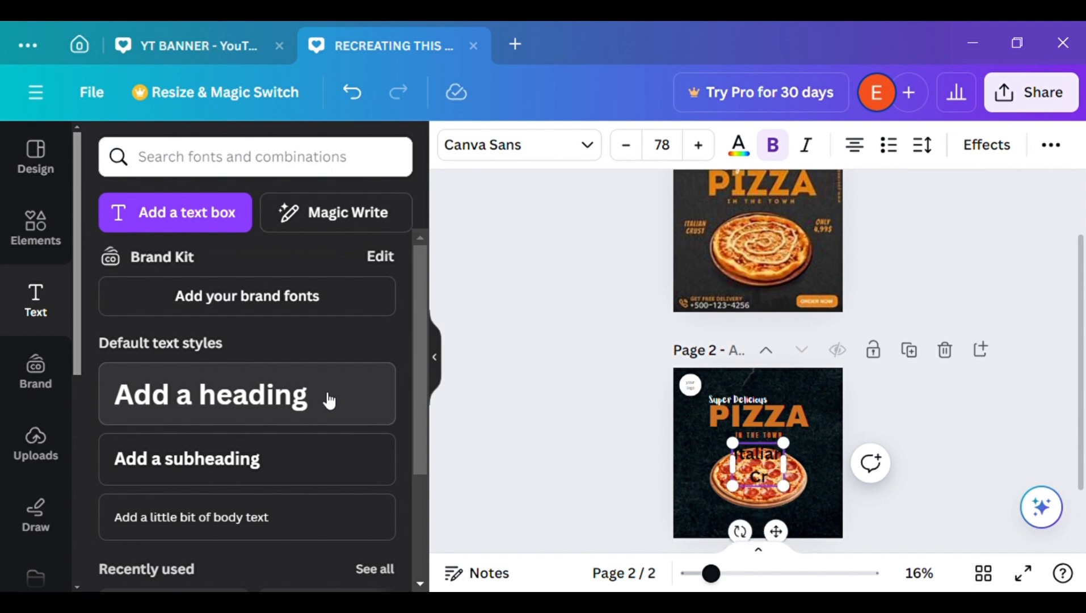
left_click(435, 357)
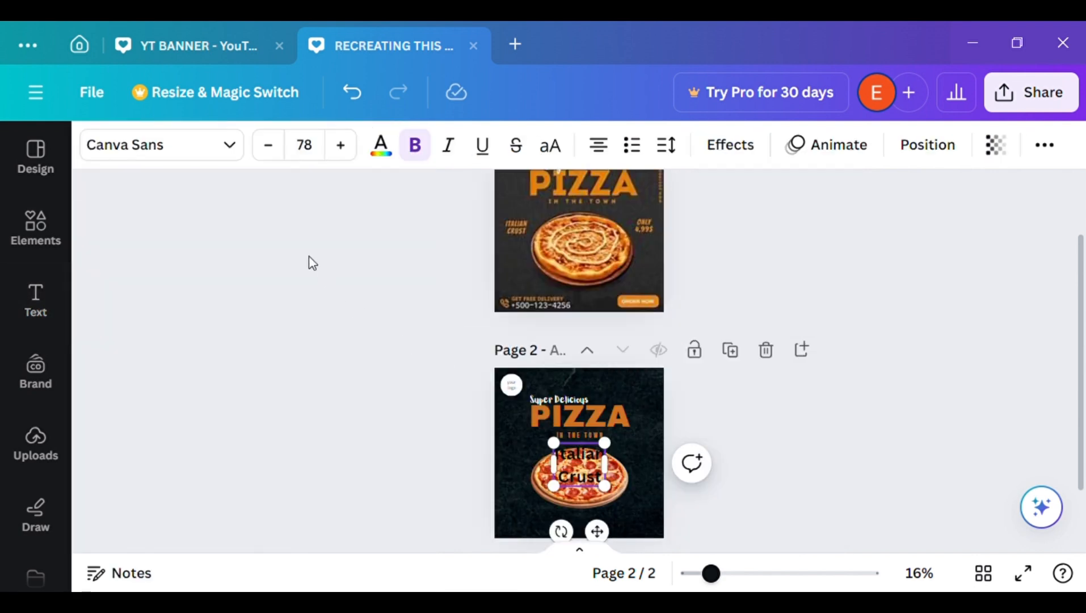
Try to set the font of the "Italian Crust" text to Lilita One
left_click(233, 161)
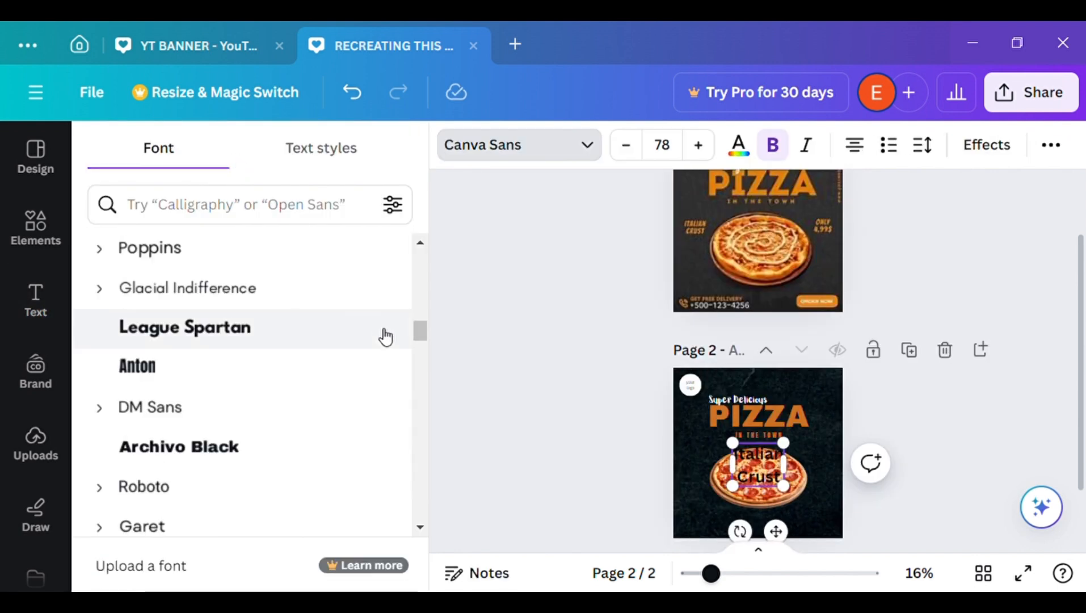
left_click_drag(418, 332, 418, 300)
left_click(367, 287)
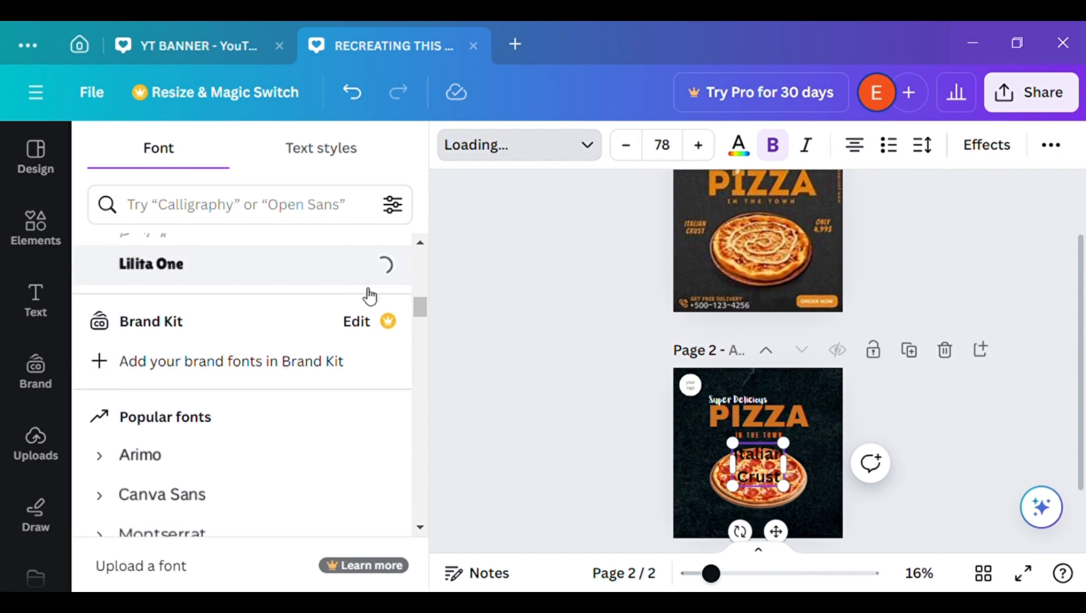
left_click(495, 381)
Set both words of the "Italian Crust" text, "Italian" and "Crust", to the Fredoka font
double_click(587, 455)
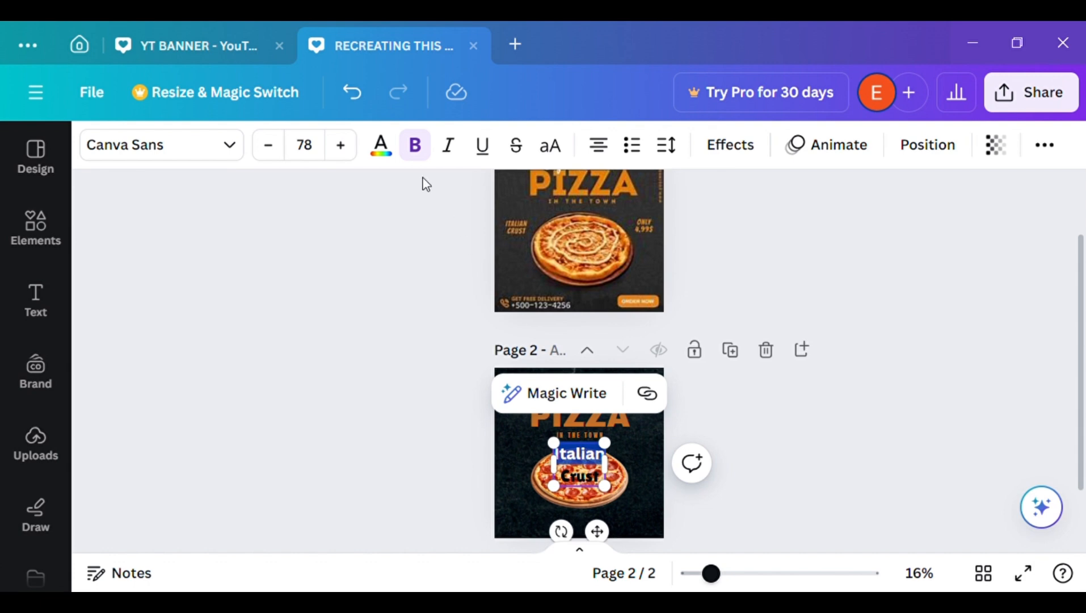
left_click(230, 146)
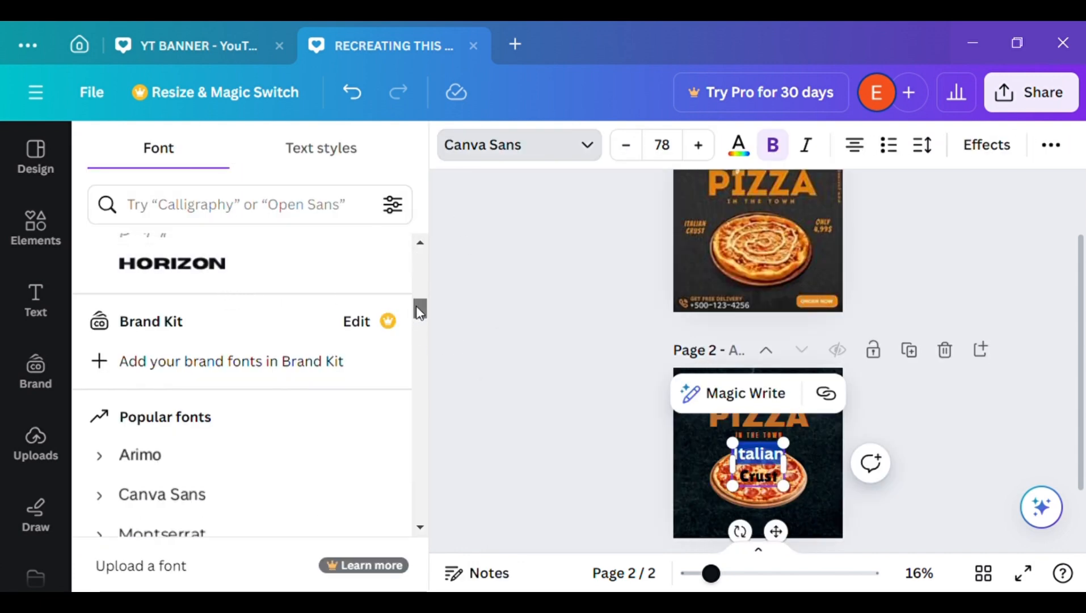
left_click_drag(418, 312, 417, 294)
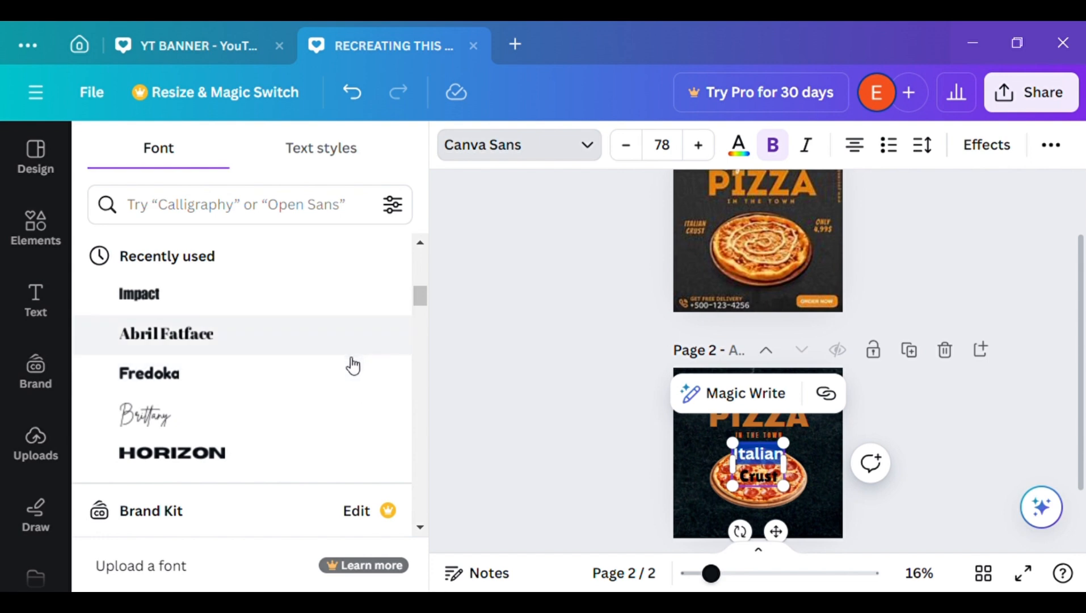
left_click(352, 368)
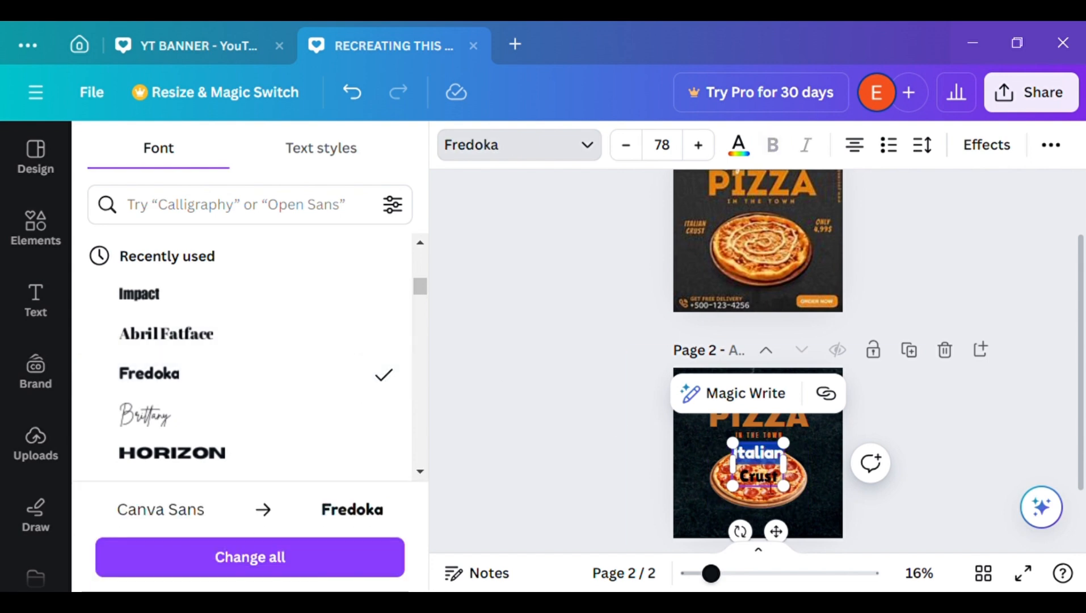
double_click(770, 487)
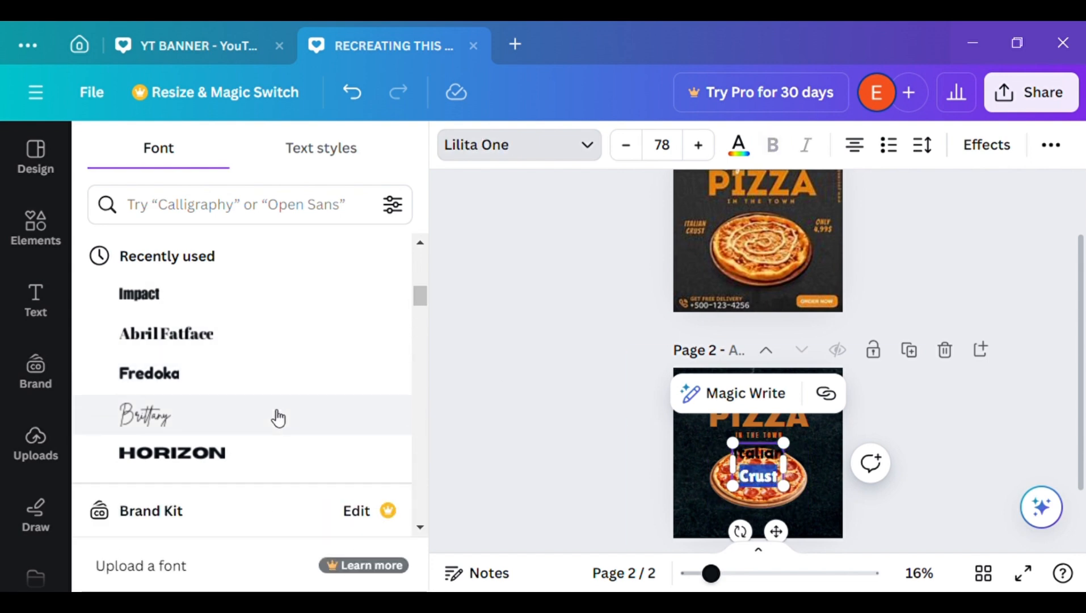
left_click(358, 373)
left_click(485, 418)
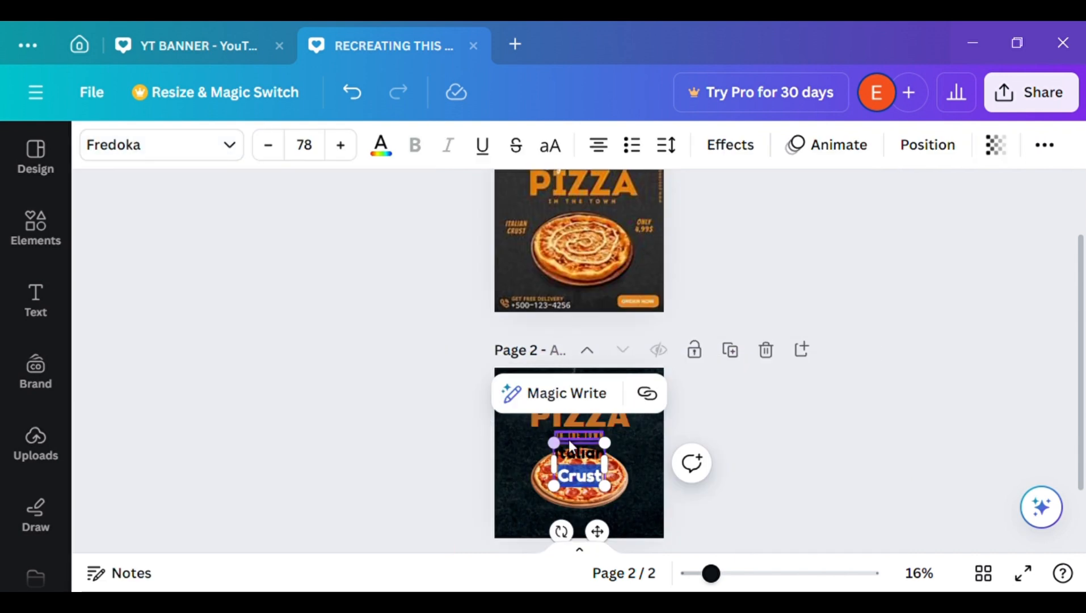
Shrink the "Italian Crust" text to size 39 and place it to the upper left of the pizza
left_click_drag(611, 472, 580, 478)
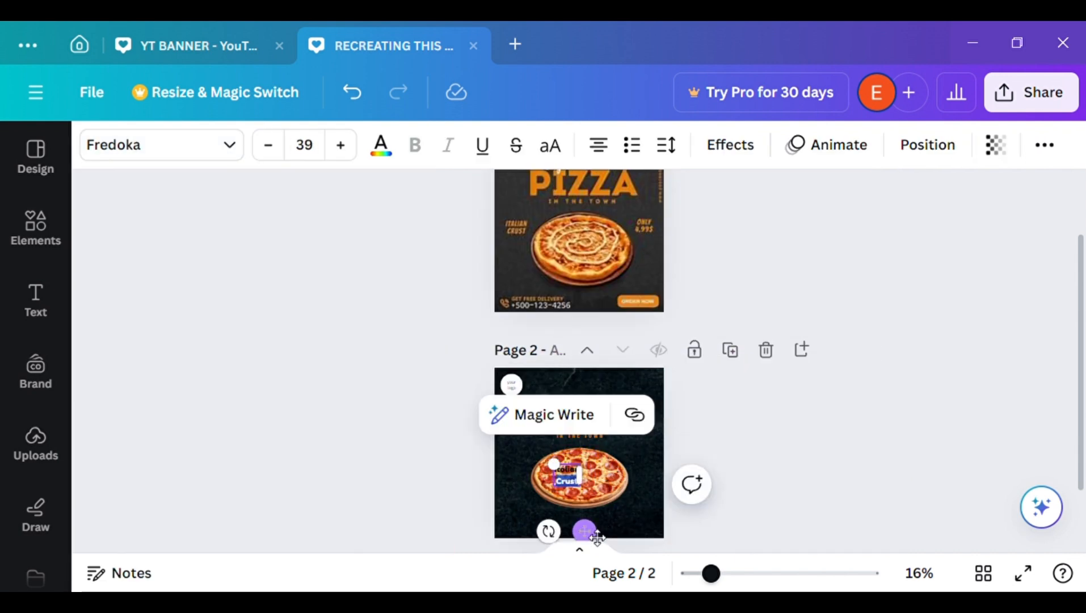
left_click_drag(584, 531, 551, 513)
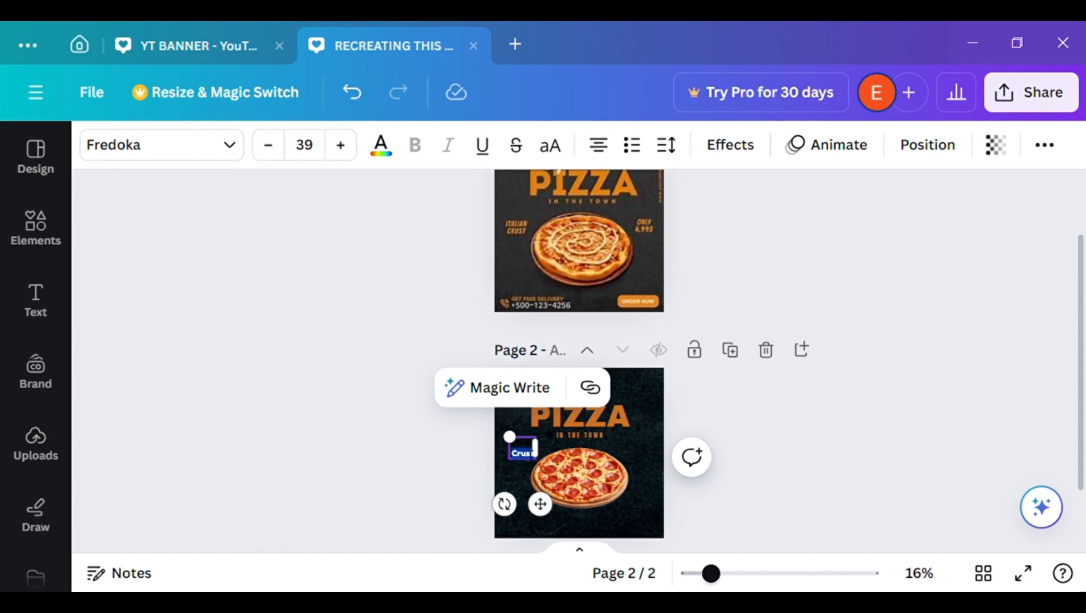
double_click(529, 443)
left_click(505, 452)
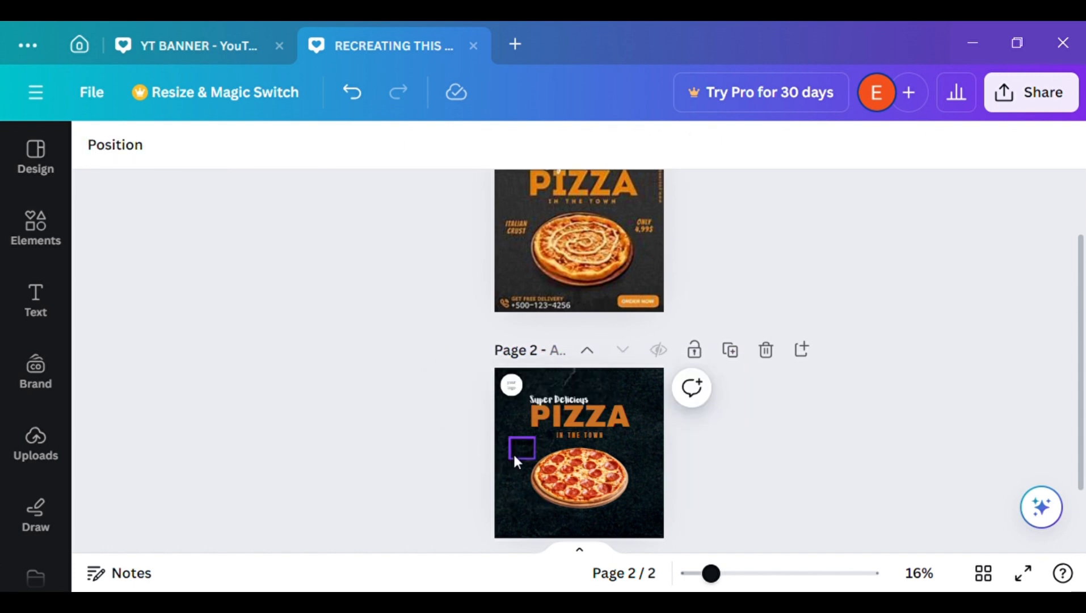
Colour the "Italian Crust" text with the orange document colour used for the "PIZZA" heading
left_click(514, 453)
left_click(382, 146)
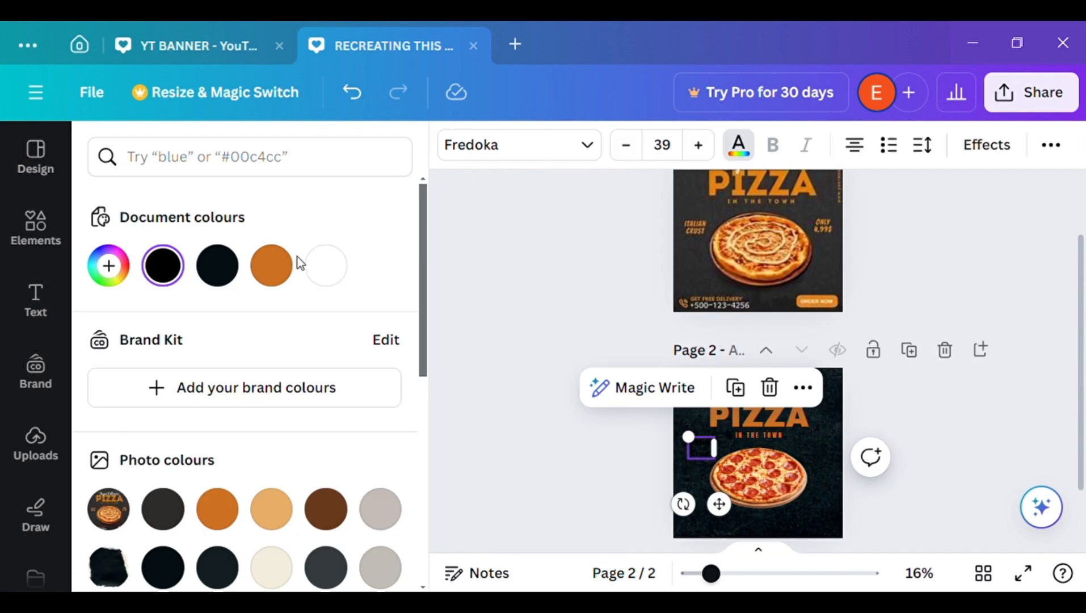
left_click(273, 270)
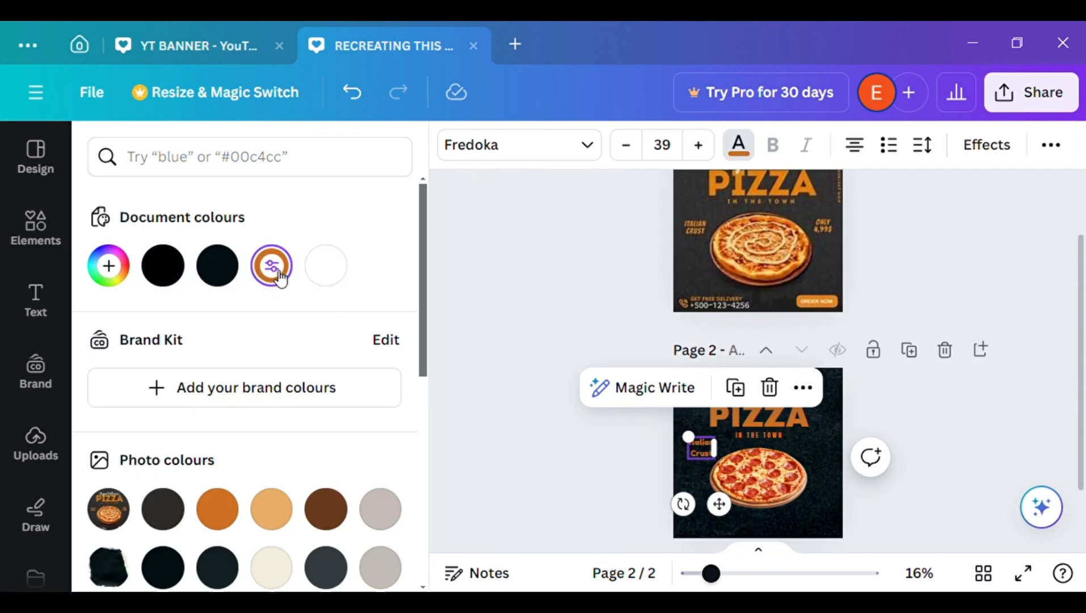
Duplicate the "Italian Crust" text and place the copy to the upper right of the pizza on page 2
left_click(519, 457)
left_click(556, 387)
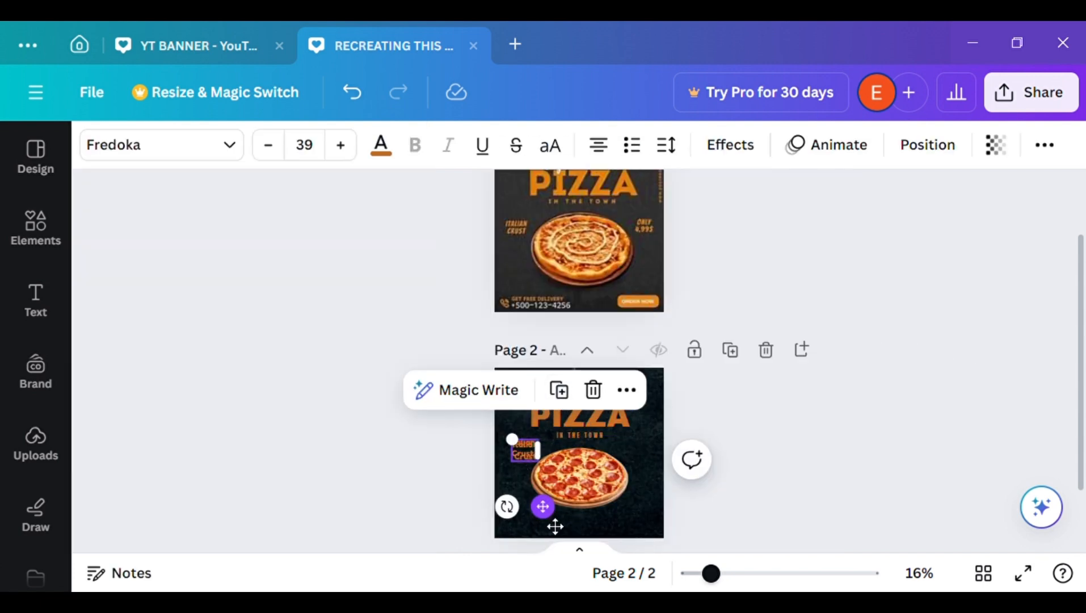
left_click_drag(555, 526, 664, 526)
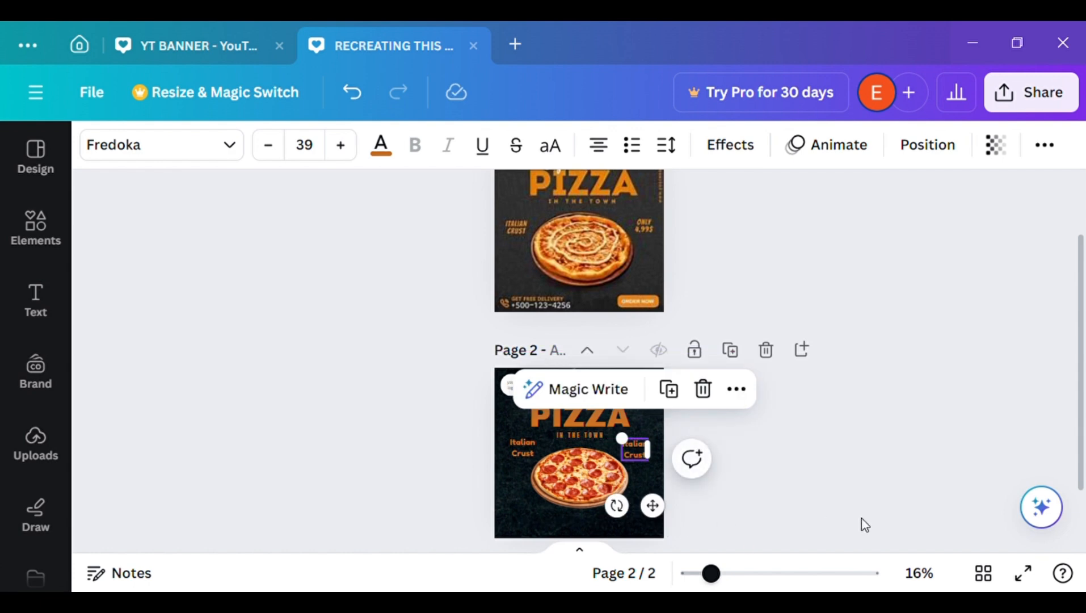
left_click_drag(1085, 411, 1083, 482)
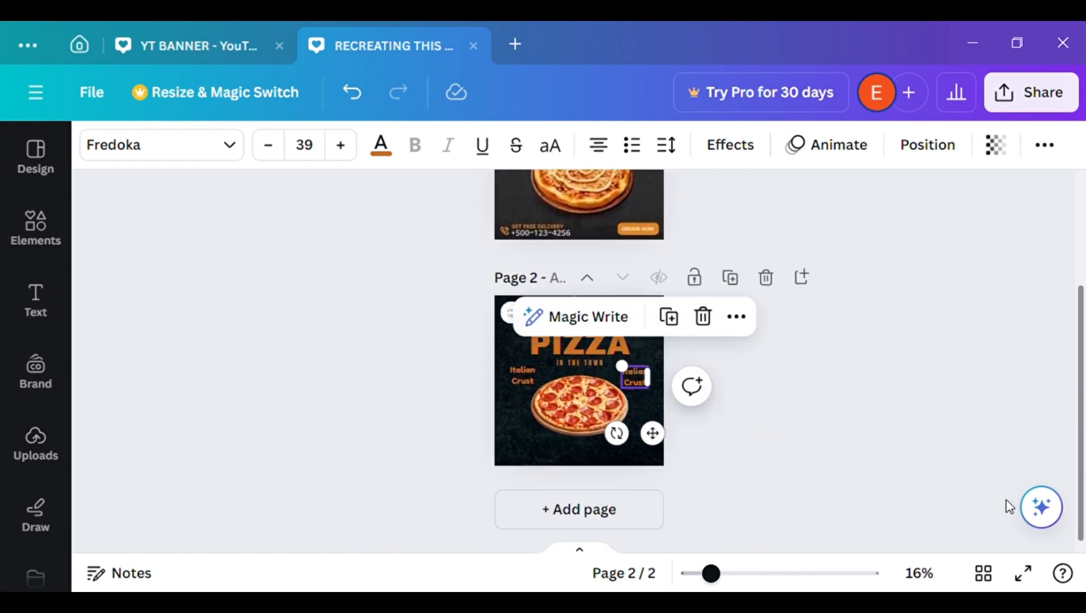
left_click_drag(652, 434, 658, 435)
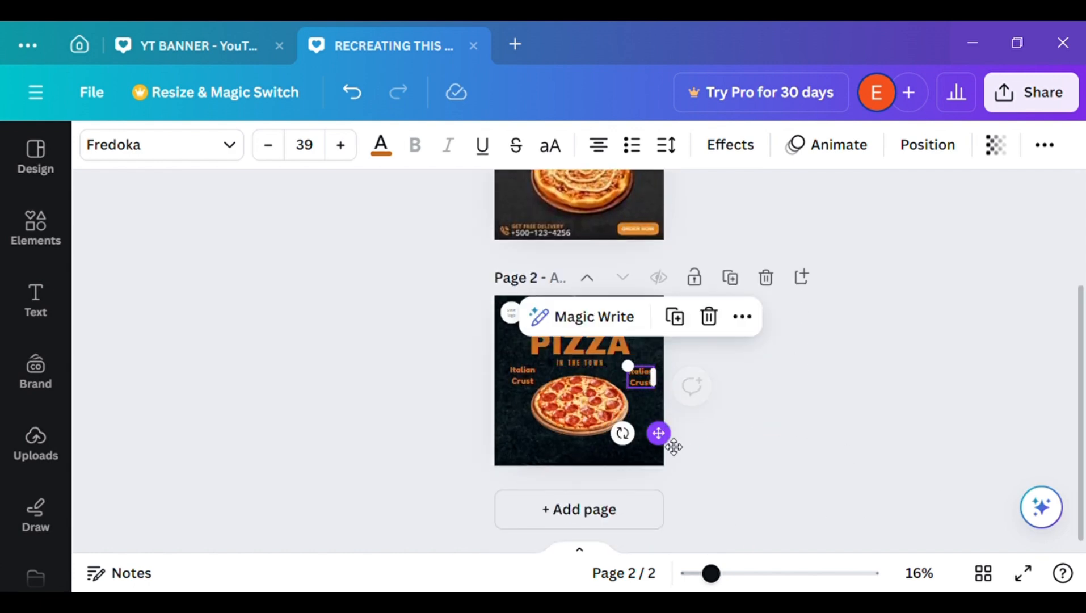
Replace the wording of the copied caption right of the pizza with "Only" and "4999" on two lines
double_click(643, 379)
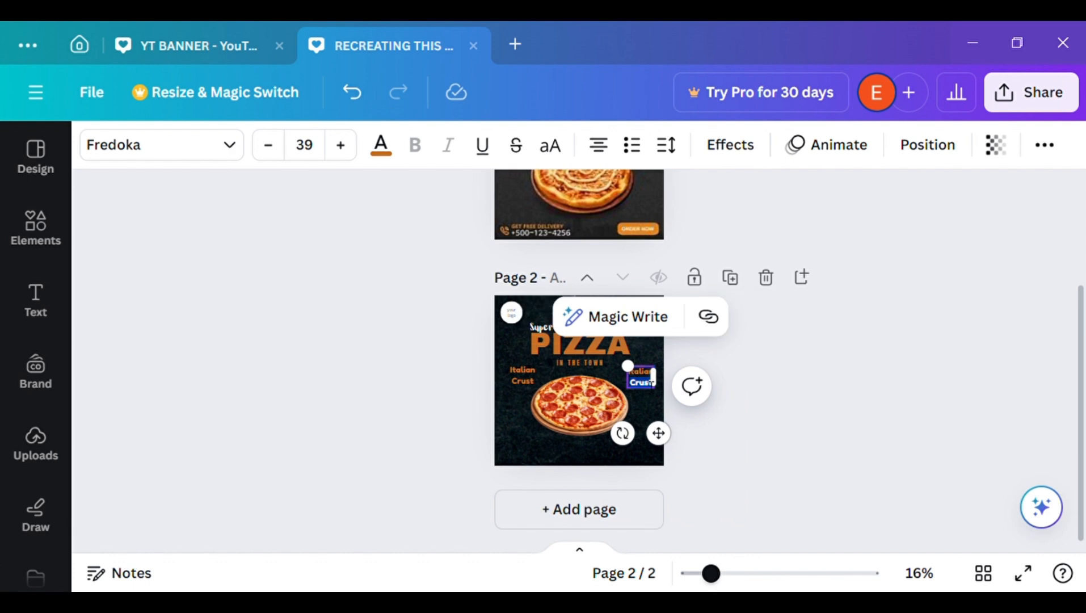
double_click(647, 372)
left_click(752, 387)
double_click(643, 382)
left_click(653, 376)
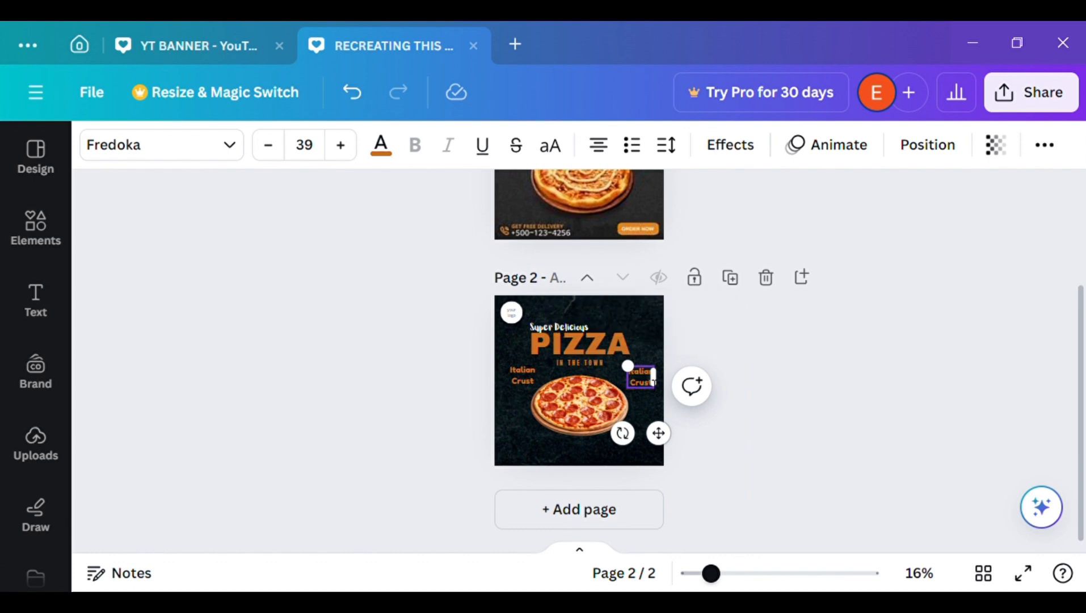
double_click(647, 372)
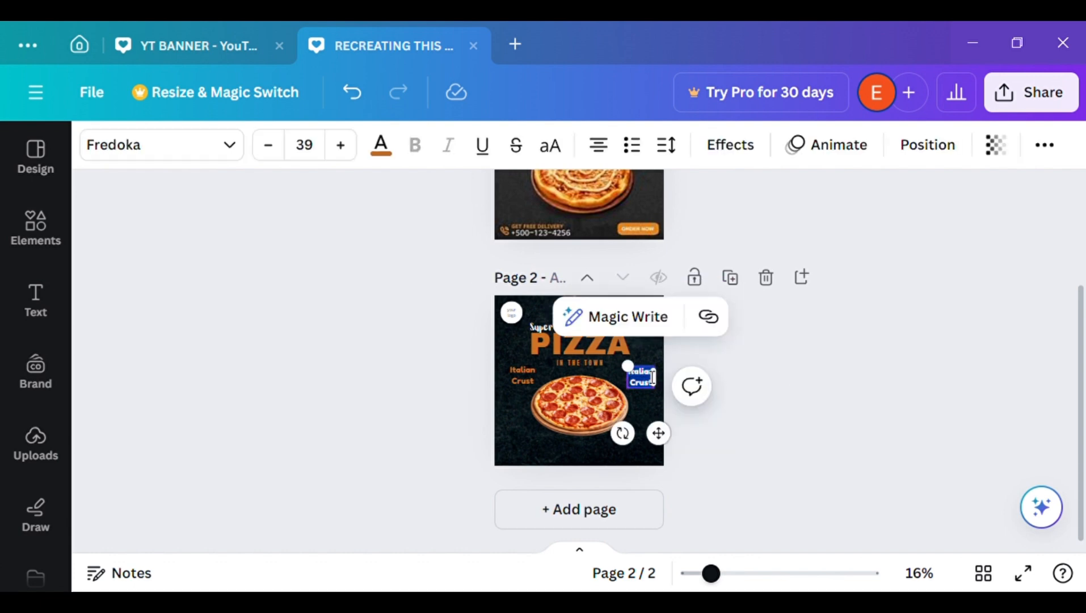
key("BackSpace")
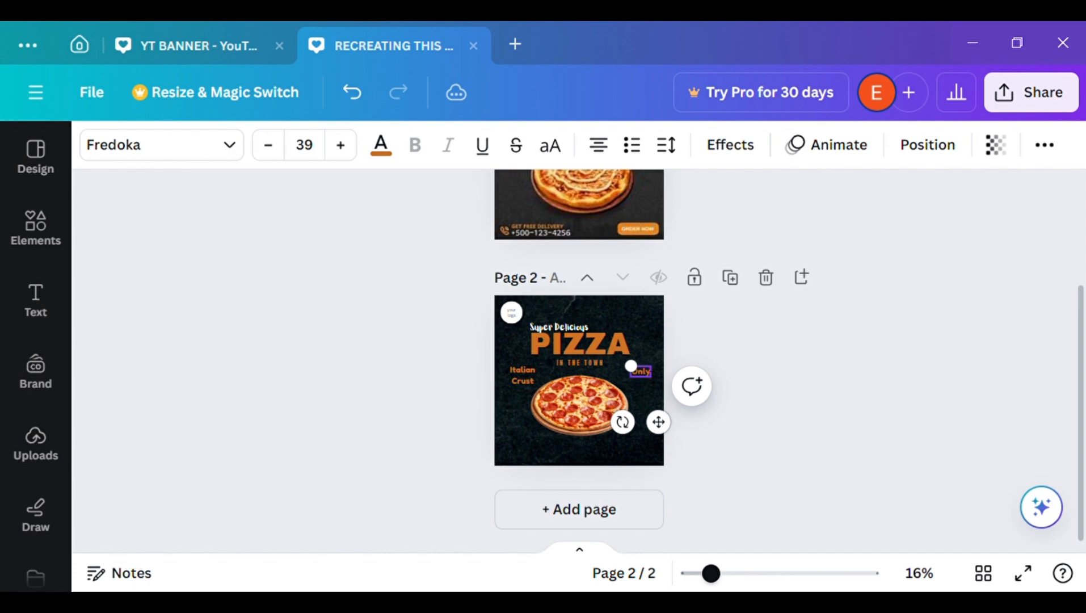
type("Only")
key("Return")
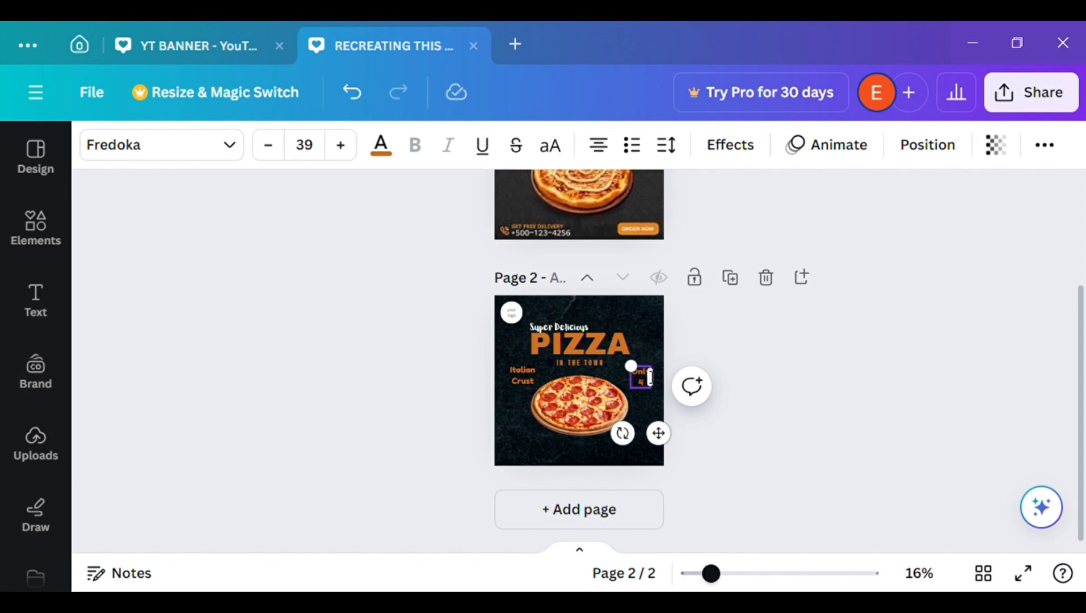
left_click(694, 365)
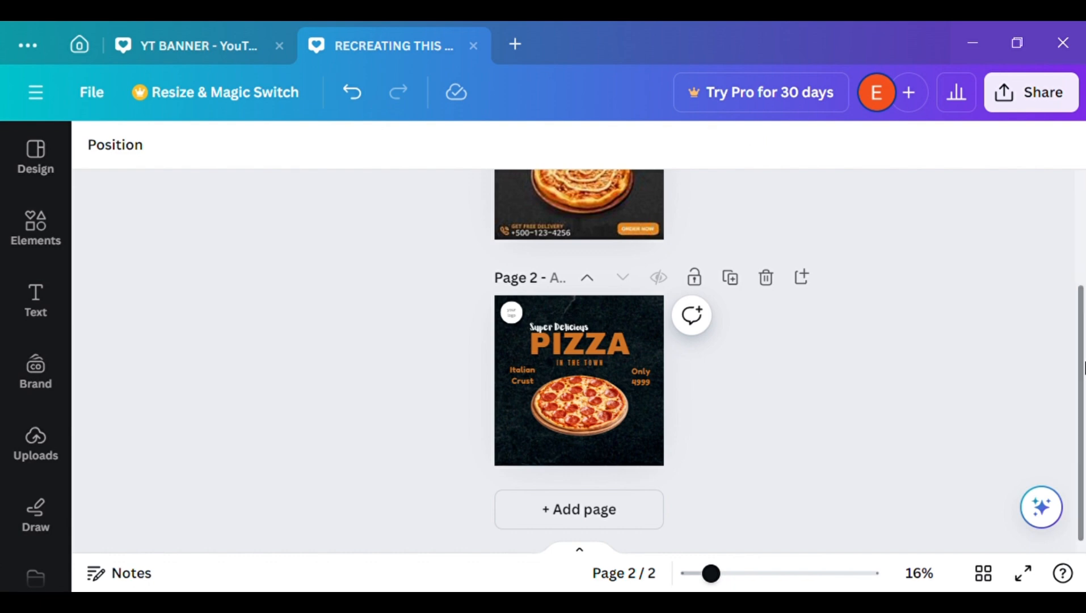
Set the font of the "Only 4999" and "Italian Crust" captions to Lilita One
left_click_drag(1082, 368, 1078, 341)
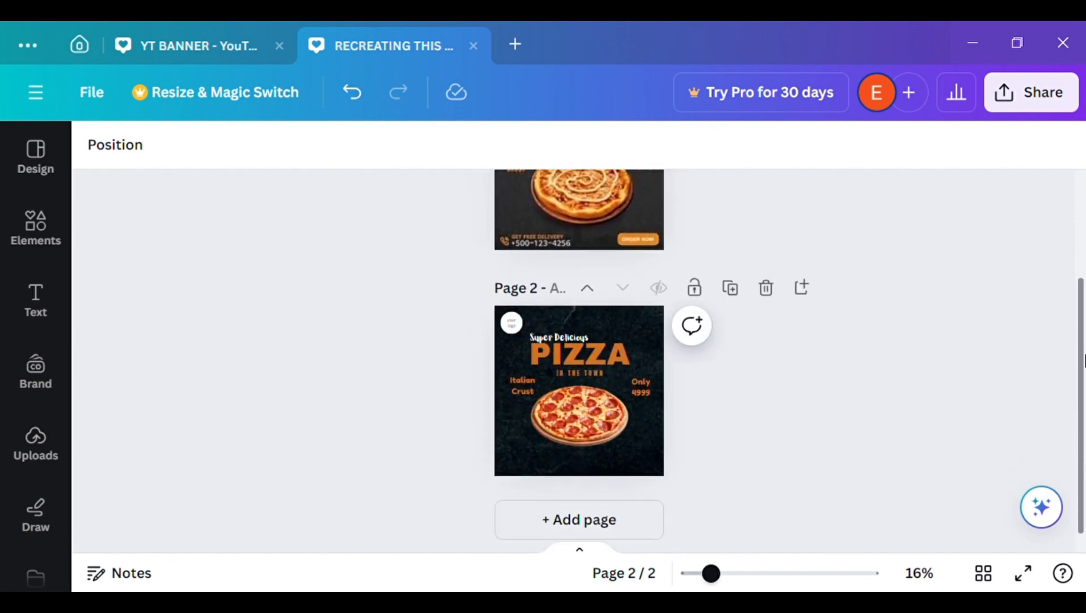
left_click(650, 388)
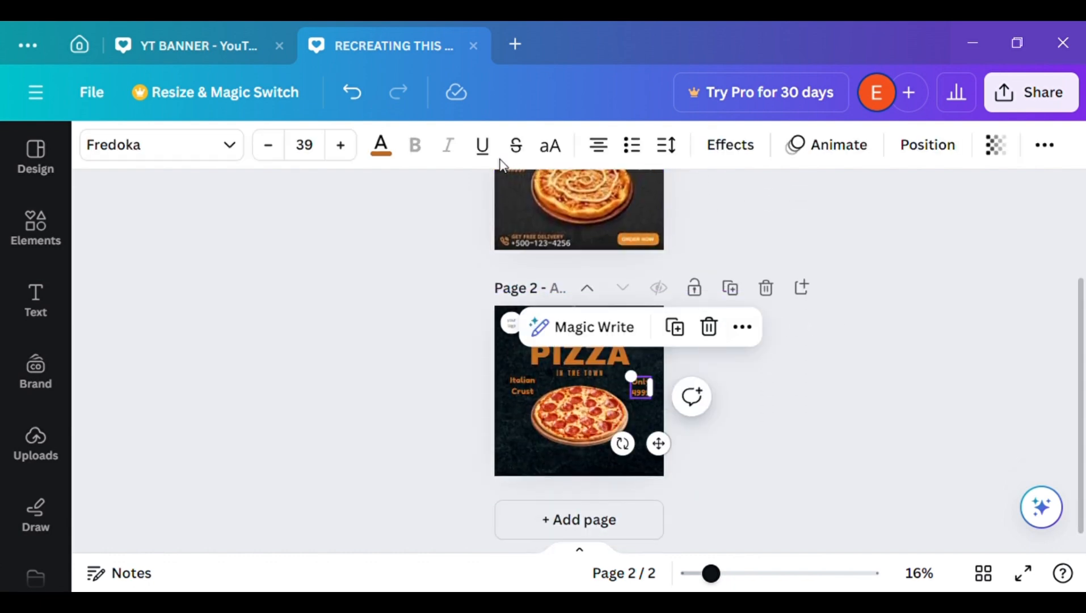
left_click(236, 152)
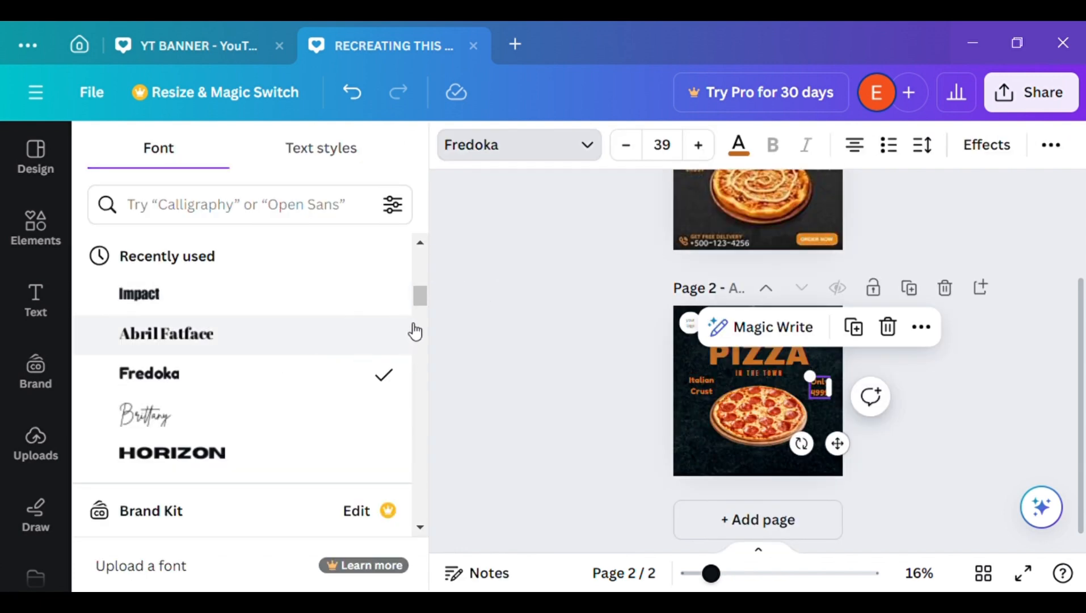
mouse_move(423, 303)
left_mouse_down()
mouse_move(419, 285)
mouse_move(419, 299)
left_mouse_up()
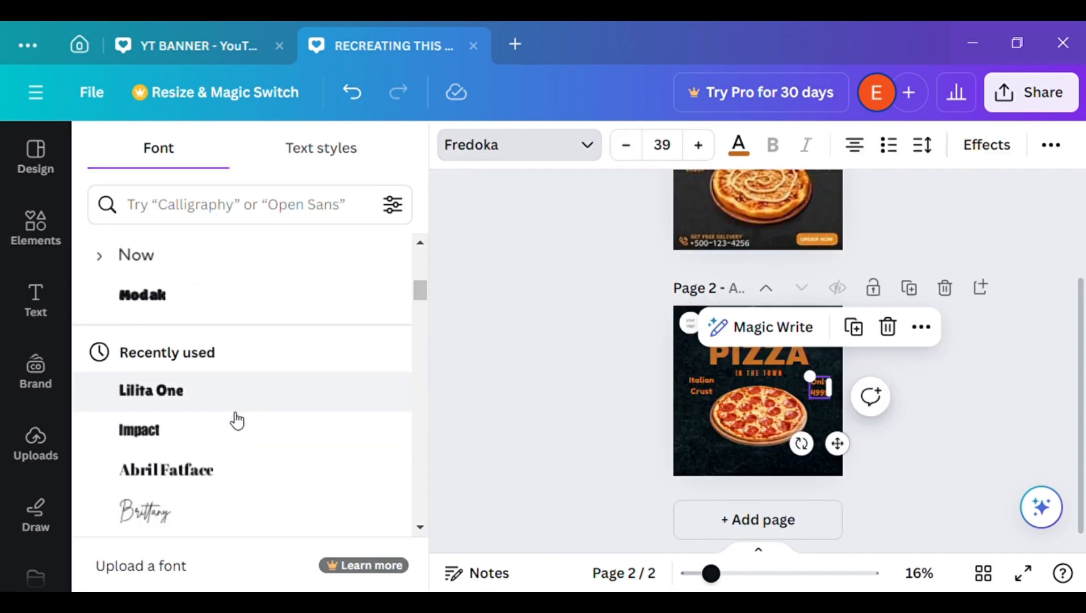
left_click(279, 391)
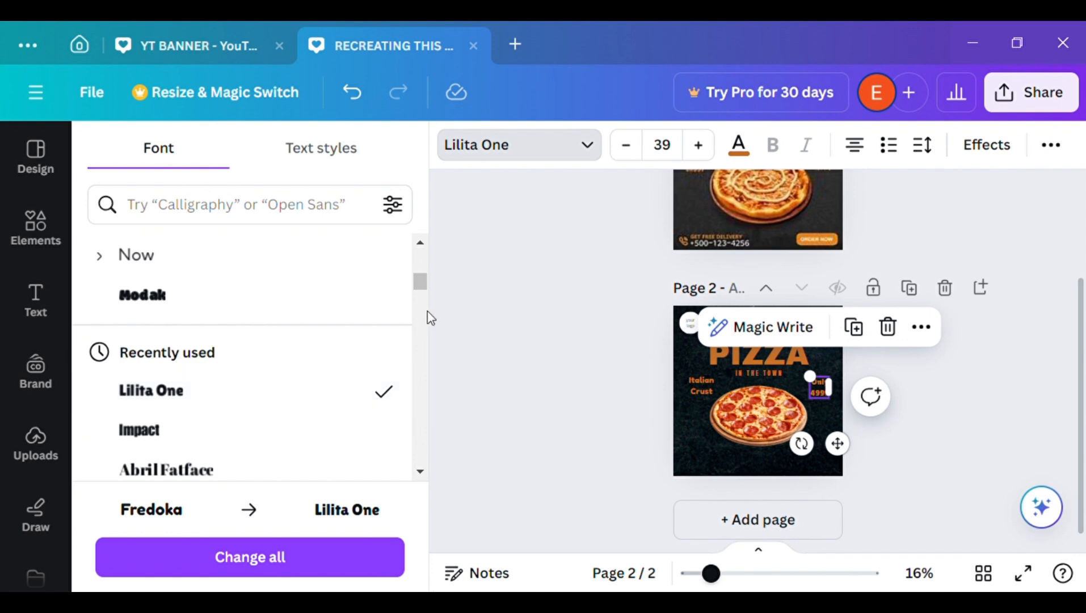
left_click(702, 385)
left_click(330, 396)
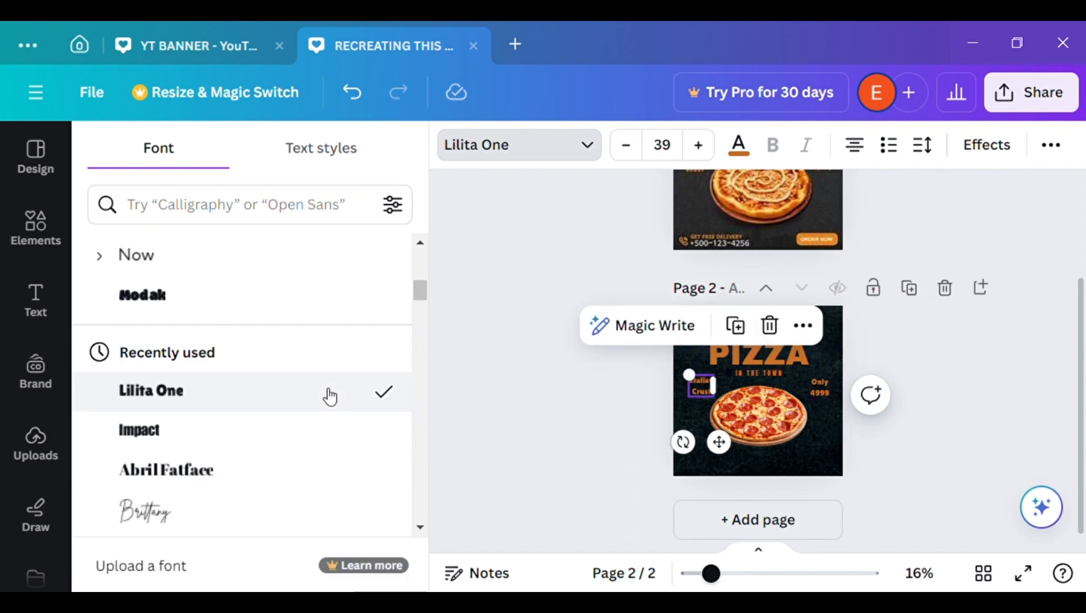
left_click(586, 418)
left_click(403, 388)
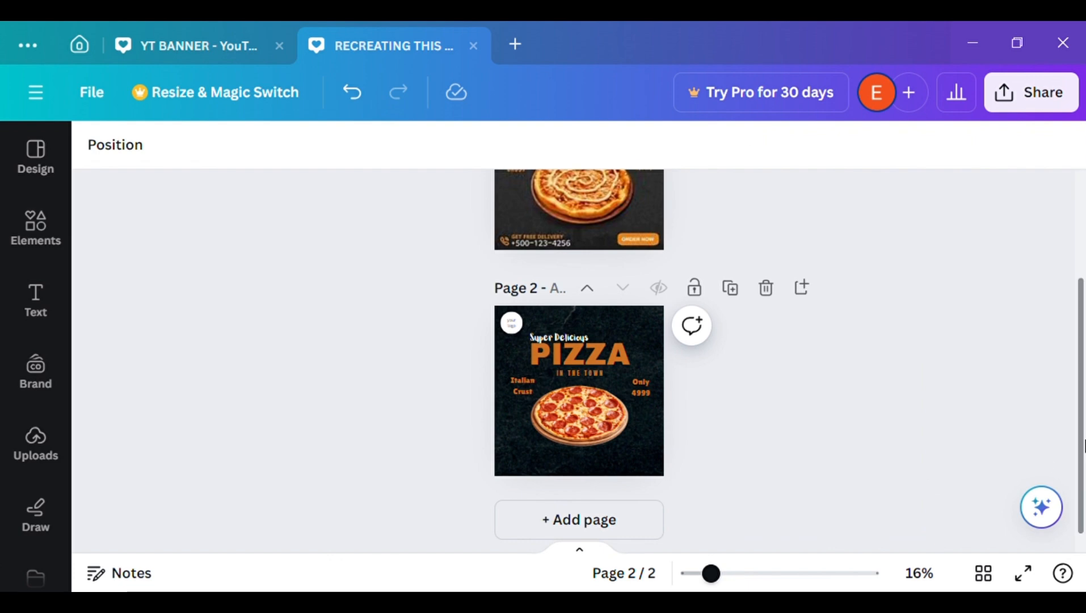
Add a rounded square shape to page 2 as the base for the order button
left_click_drag(1082, 440, 1082, 422)
scroll(1062, 363, "up", 2)
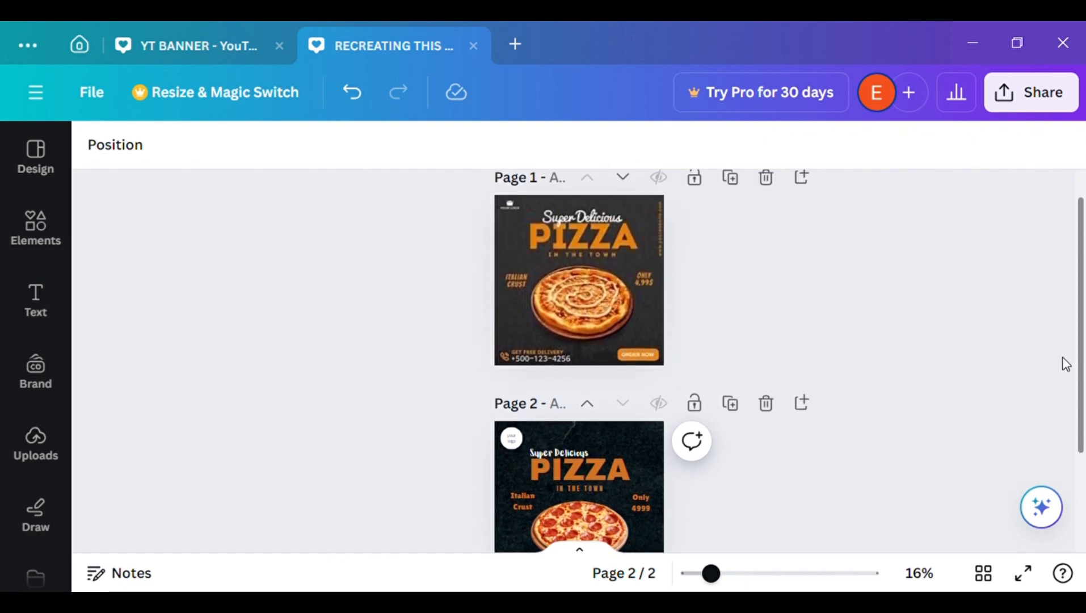
scroll(1062, 363, "down", 3)
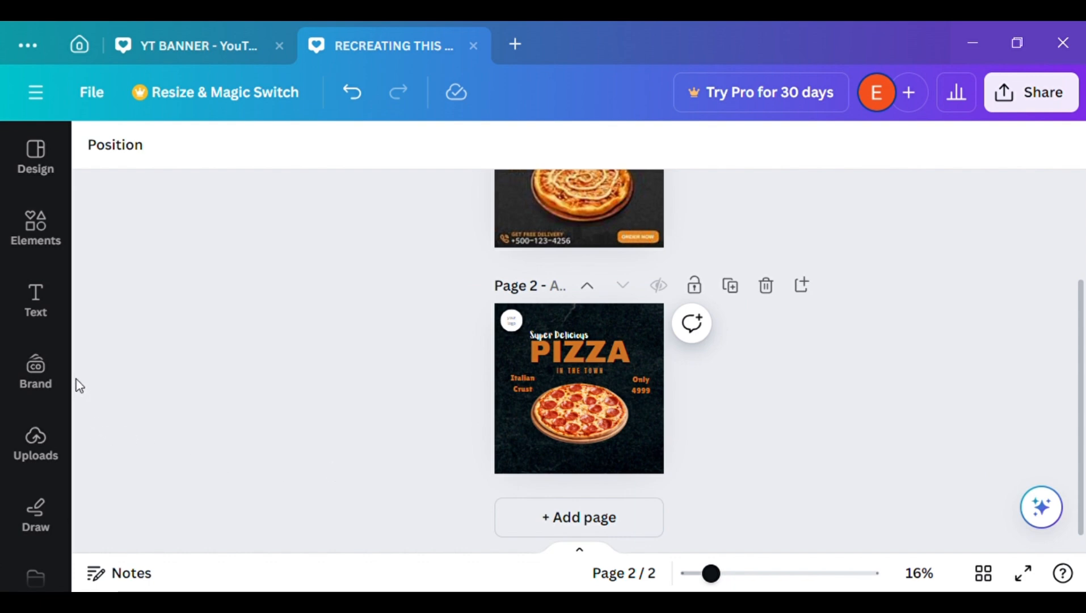
left_click(63, 241)
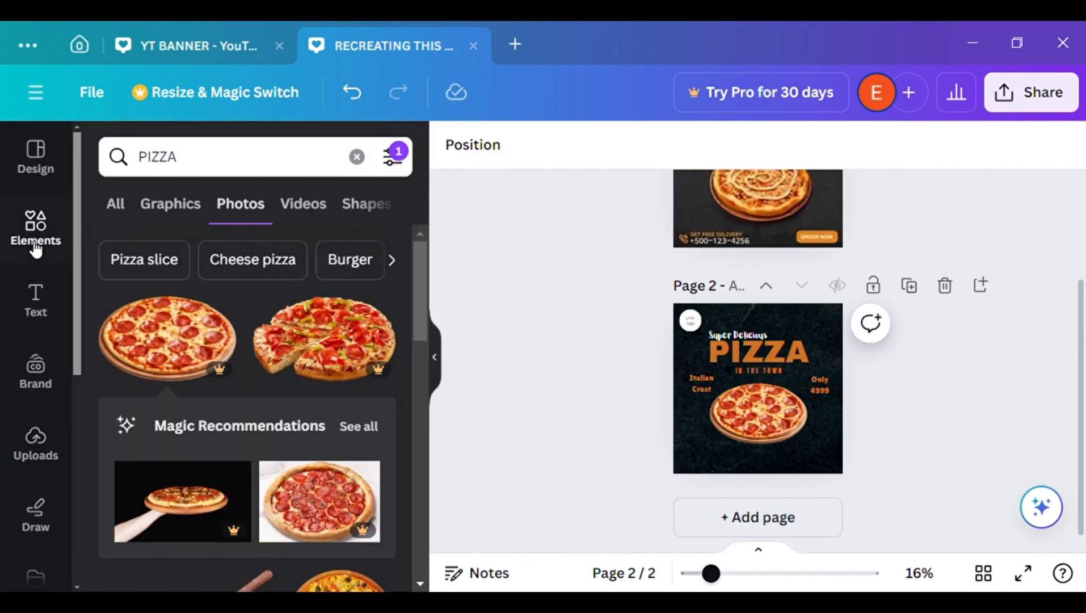
left_click(357, 156)
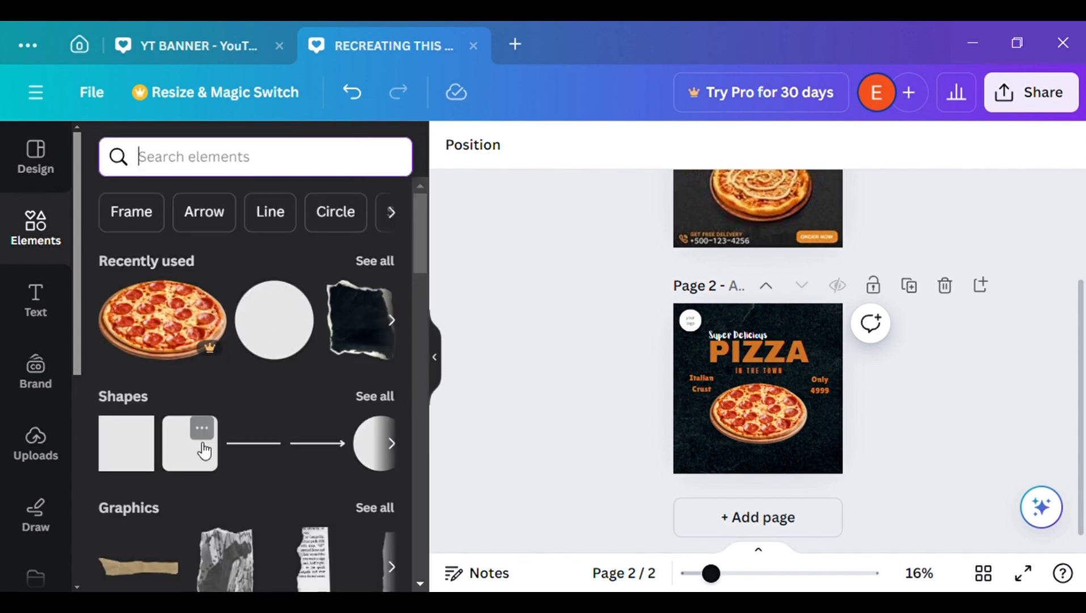
left_click(201, 428)
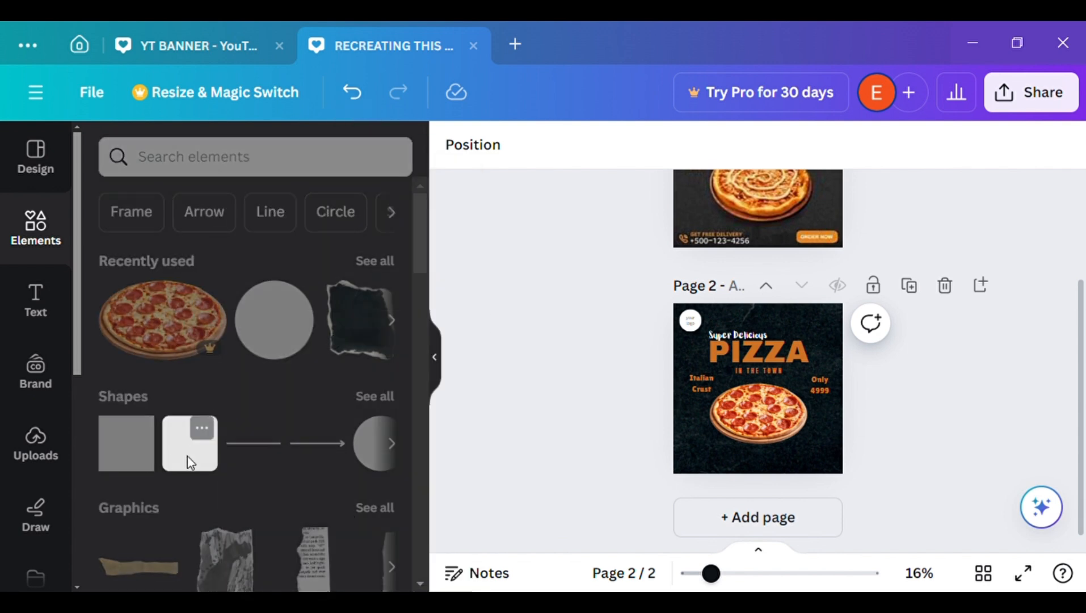
left_click(187, 456)
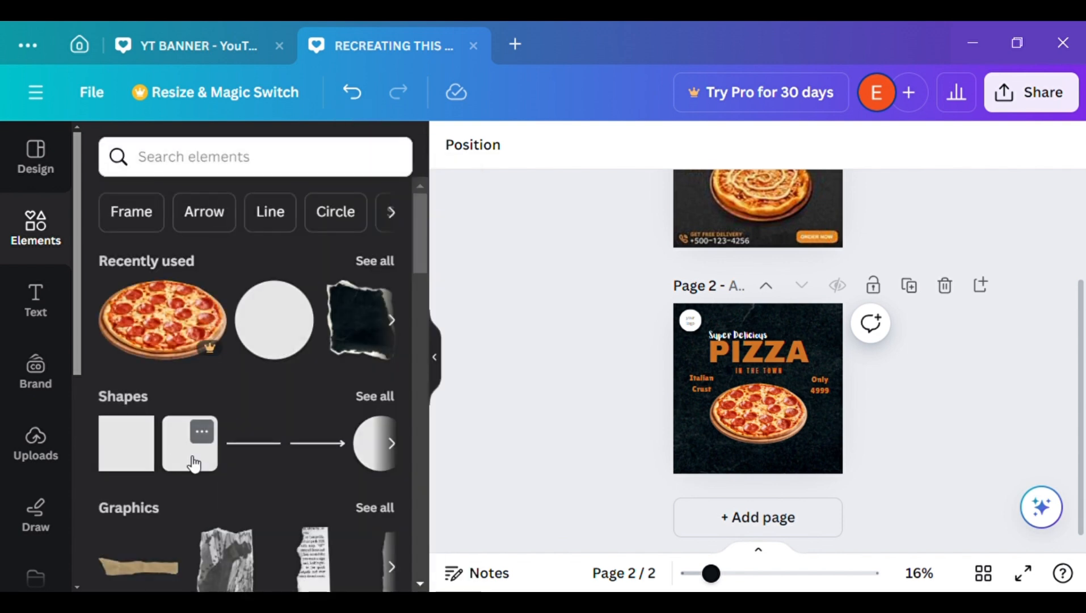
left_click(427, 372)
Flatten the orange rounded square into a small bar and place it in the page's lower-right corner
left_click_drag(580, 362, 648, 408)
left_click_drag(603, 466, 653, 515)
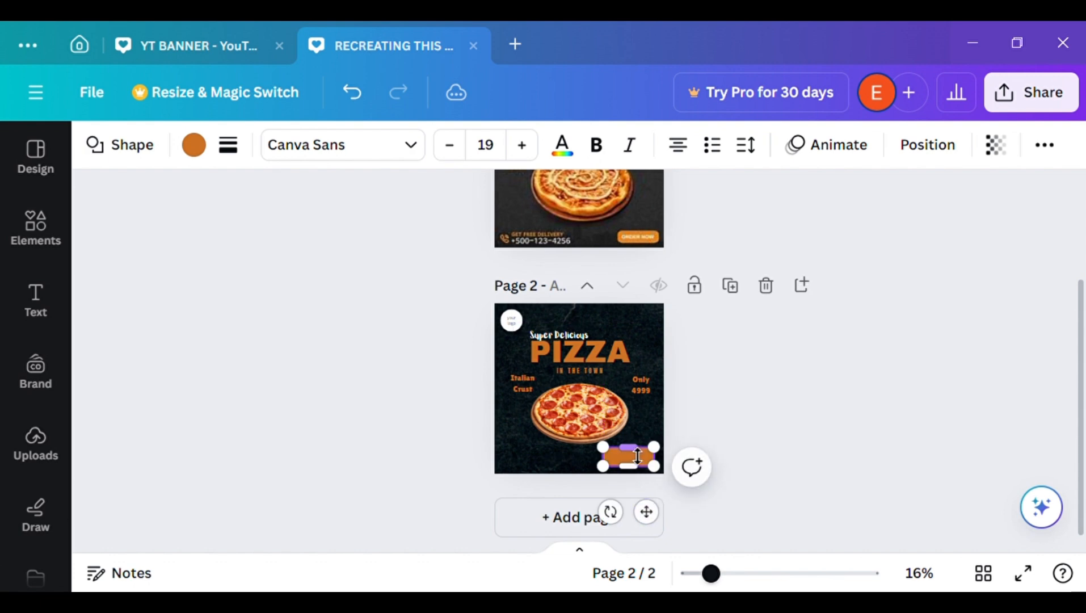
mouse_move(636, 454)
left_mouse_down()
mouse_move(635, 443)
mouse_move(646, 464)
left_mouse_up()
left_click(785, 465)
left_click(627, 454)
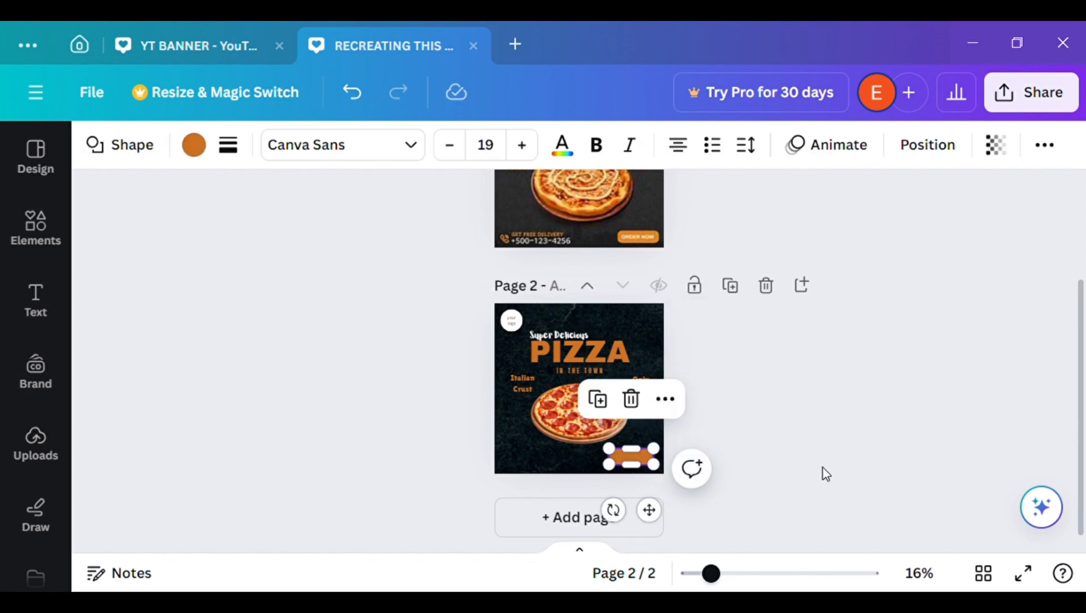
Delete the orange rounded bar from the lower-right corner of page 2
left_click(824, 471)
left_click(644, 462)
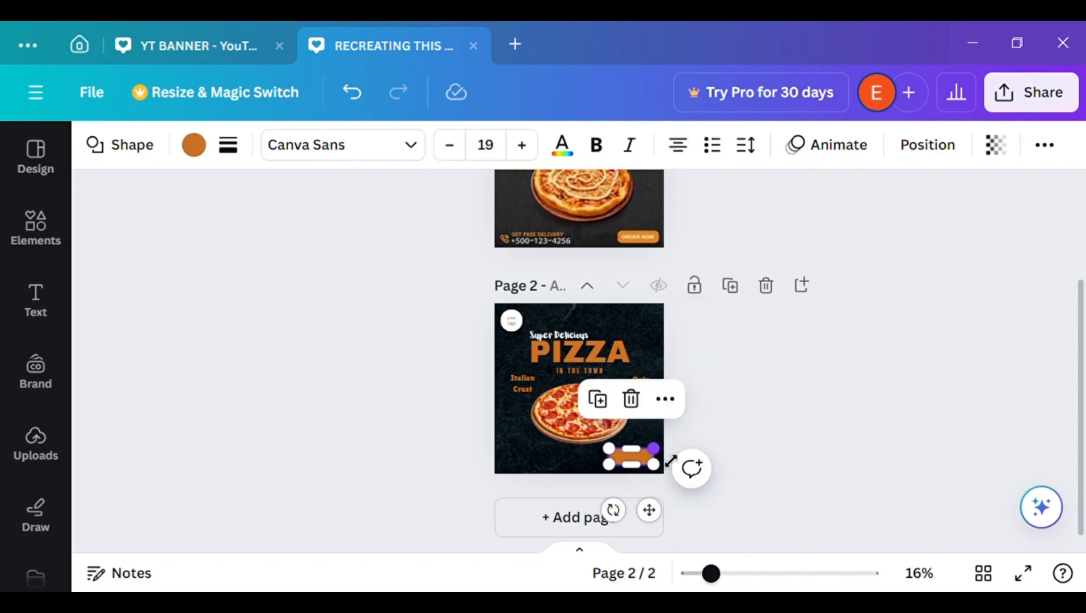
key("Delete")
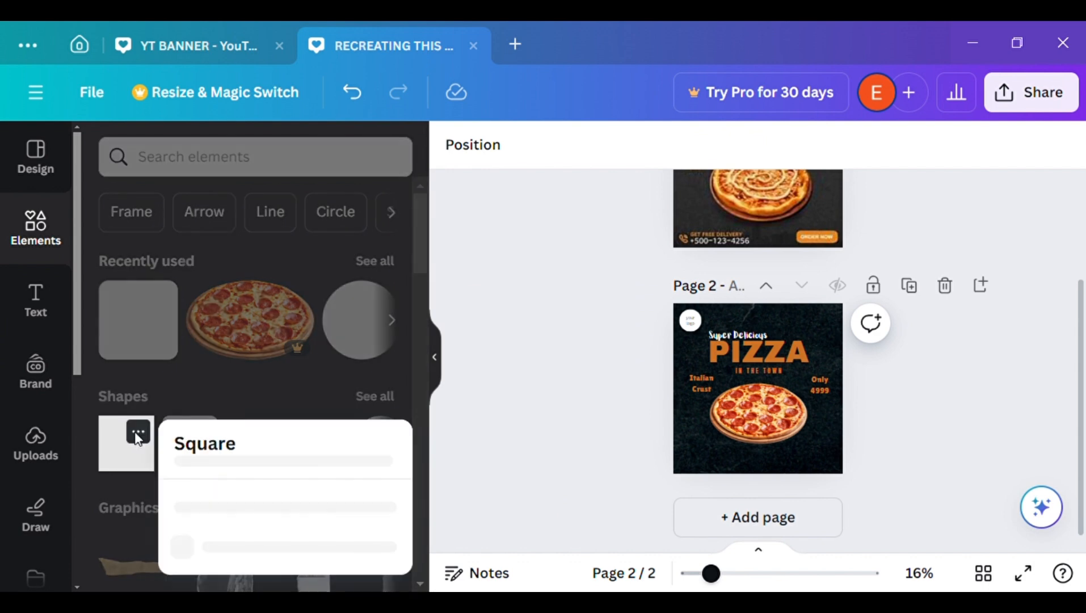
Add a plain square shape, flatten it into a wide orange bar and place it in page 2's lower-right corner
left_click(135, 460)
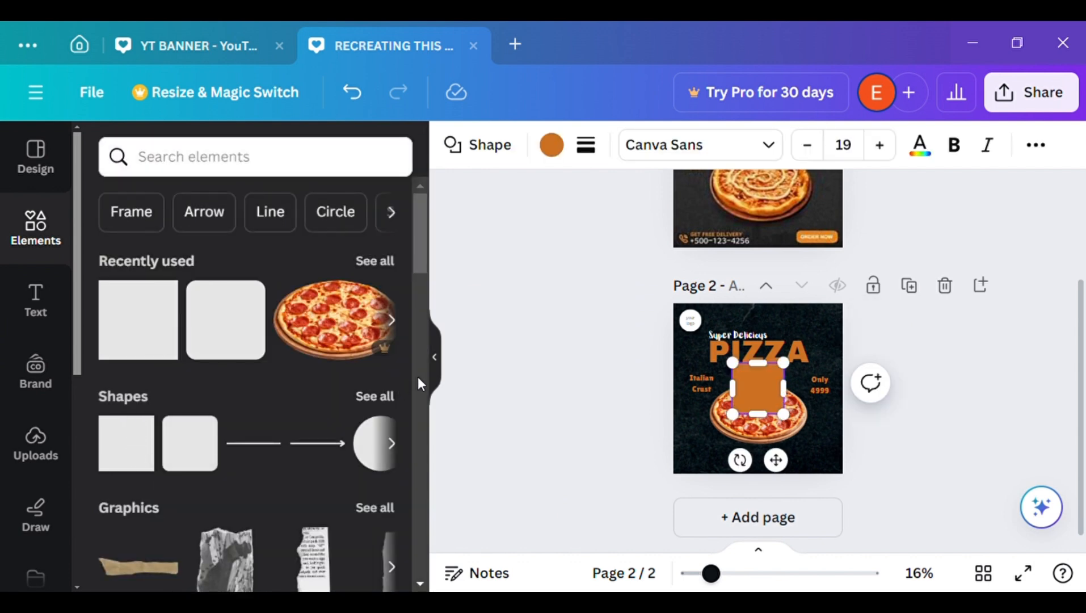
left_click(435, 359)
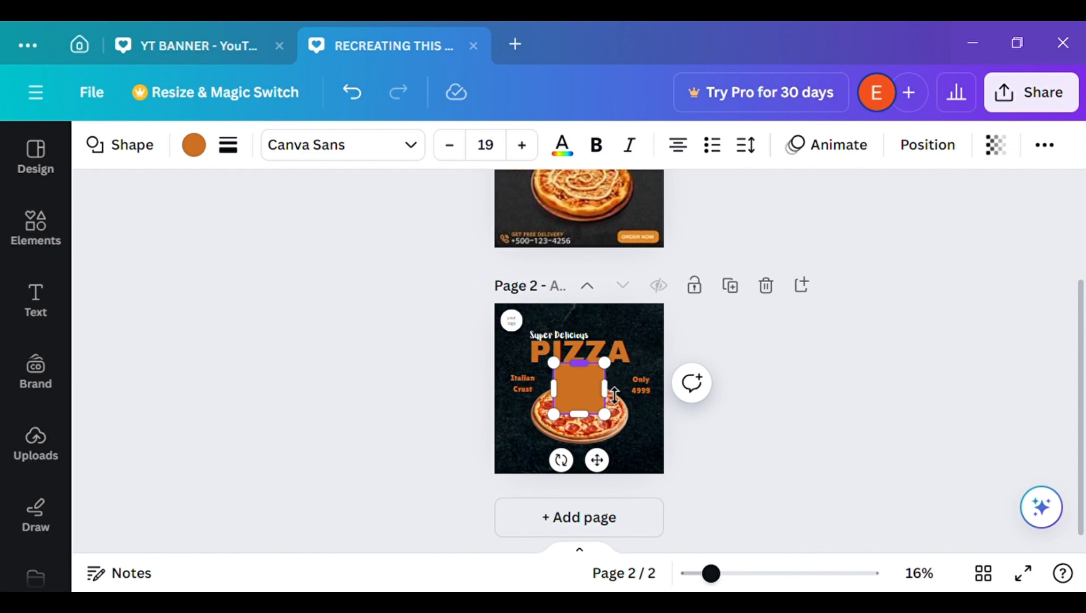
left_click_drag(615, 395, 616, 396)
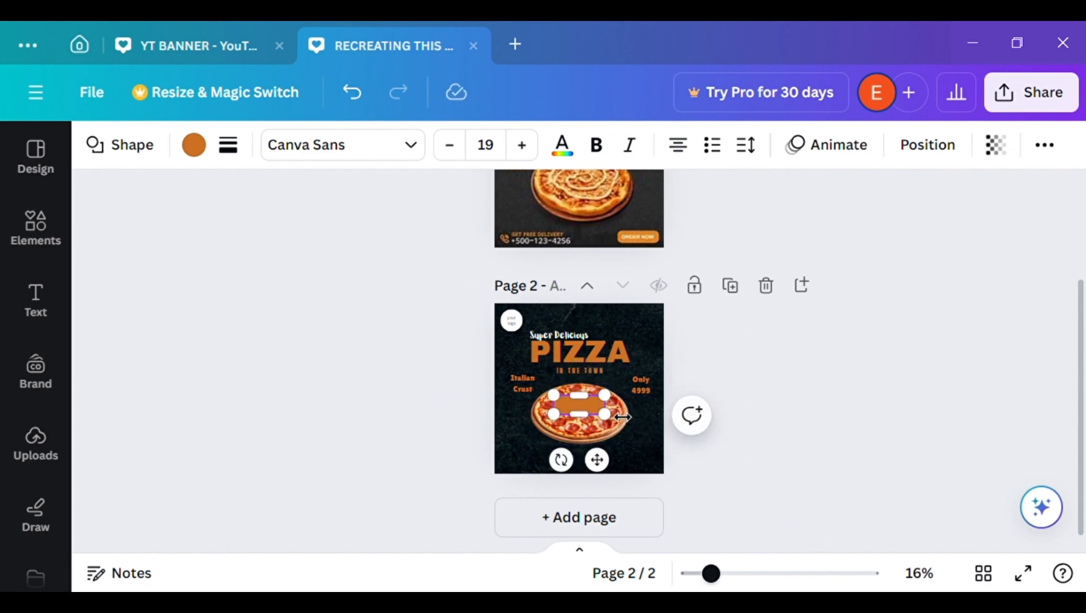
left_click_drag(601, 458, 650, 519)
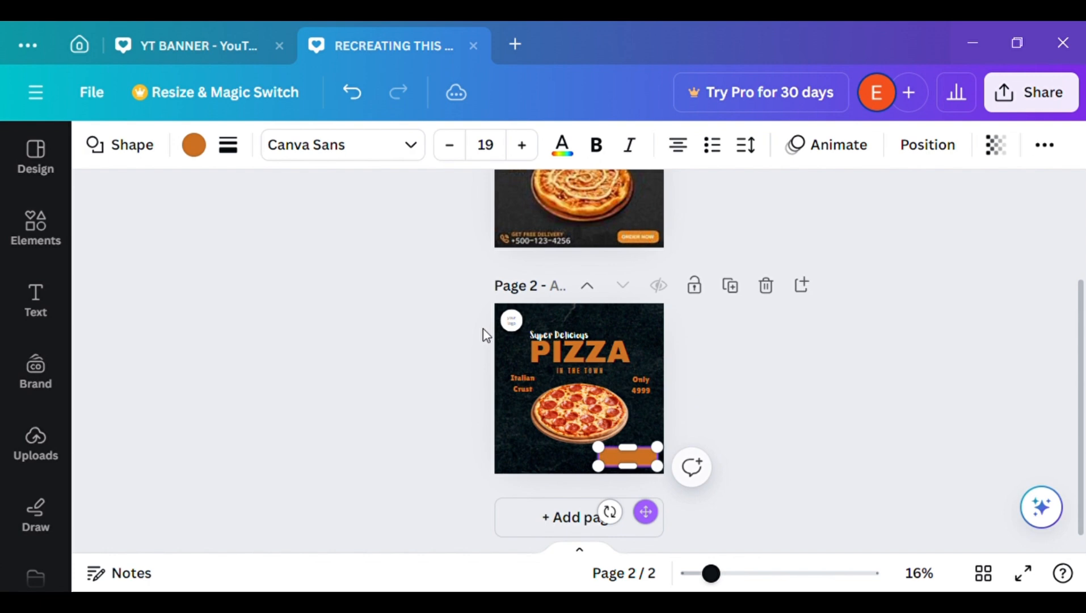
Round the corners of the orange bar in the lower-right corner of page 2
left_click(229, 145)
left_click_drag(238, 344, 313, 362)
left_click(787, 480)
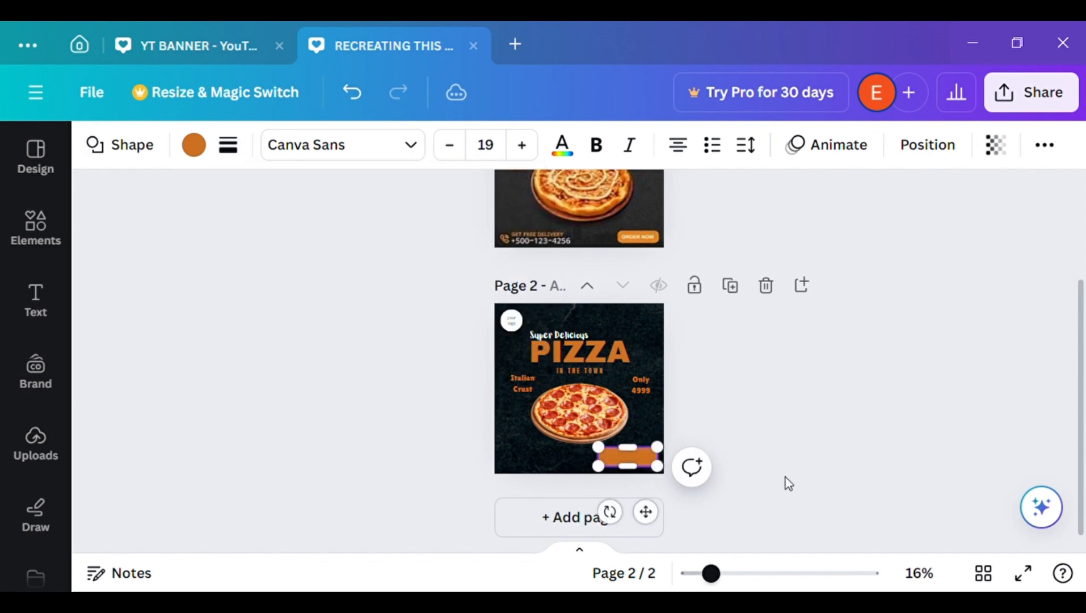
left_click(787, 481)
Shrink the orange bar slightly and move it closer to the lower-right corner of page 2
left_click(631, 468)
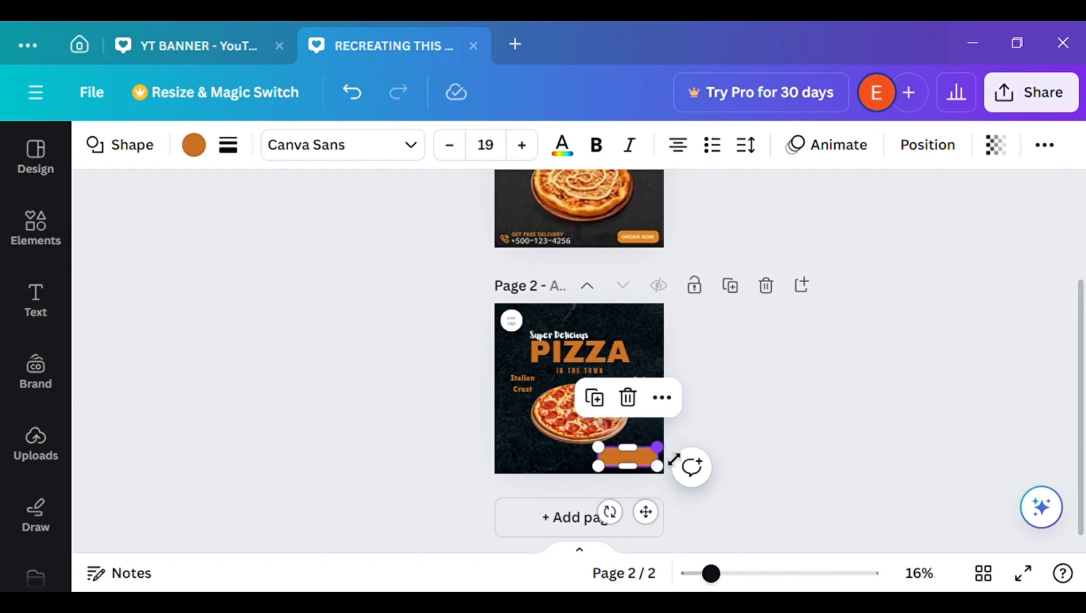
left_click_drag(673, 460, 665, 464)
left_click(824, 444)
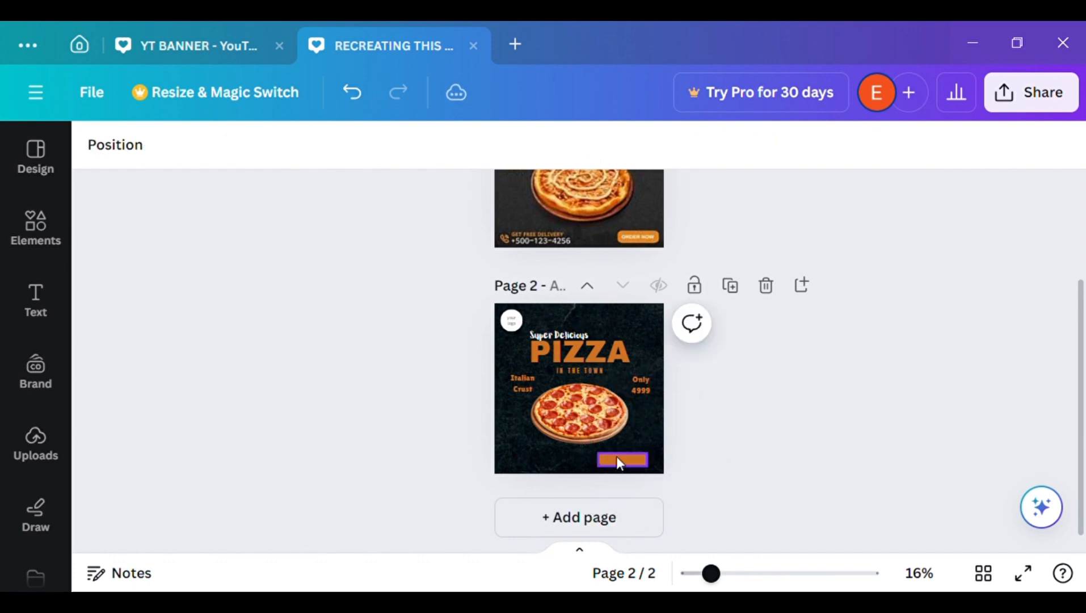
left_click_drag(712, 573, 726, 574)
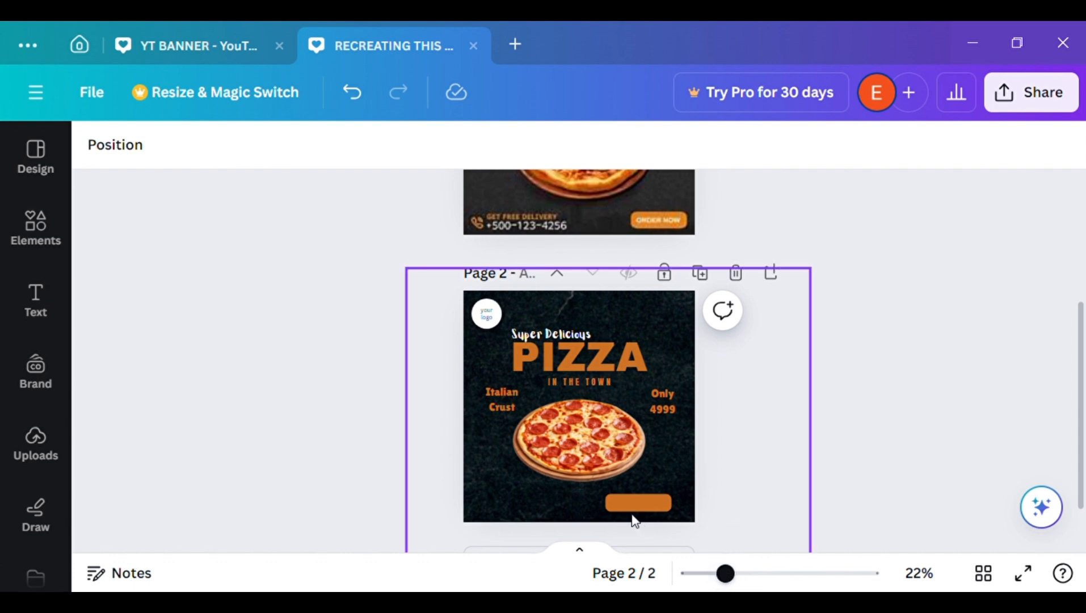
left_click_drag(635, 509, 657, 516)
left_click(849, 483)
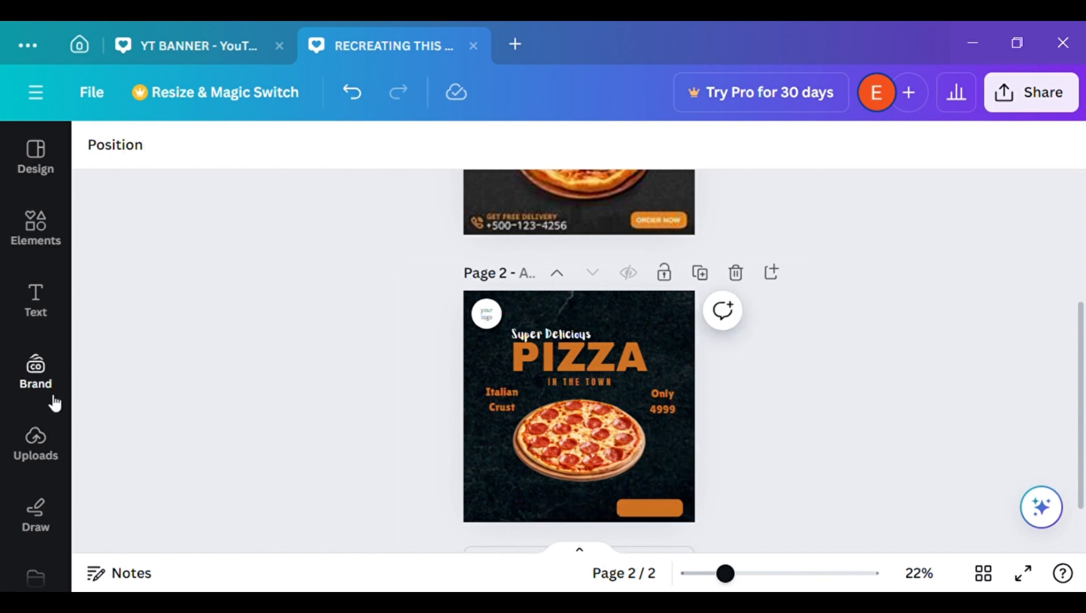
Add a heading to page 2 reading "Order"
left_click(34, 249)
left_click(38, 315)
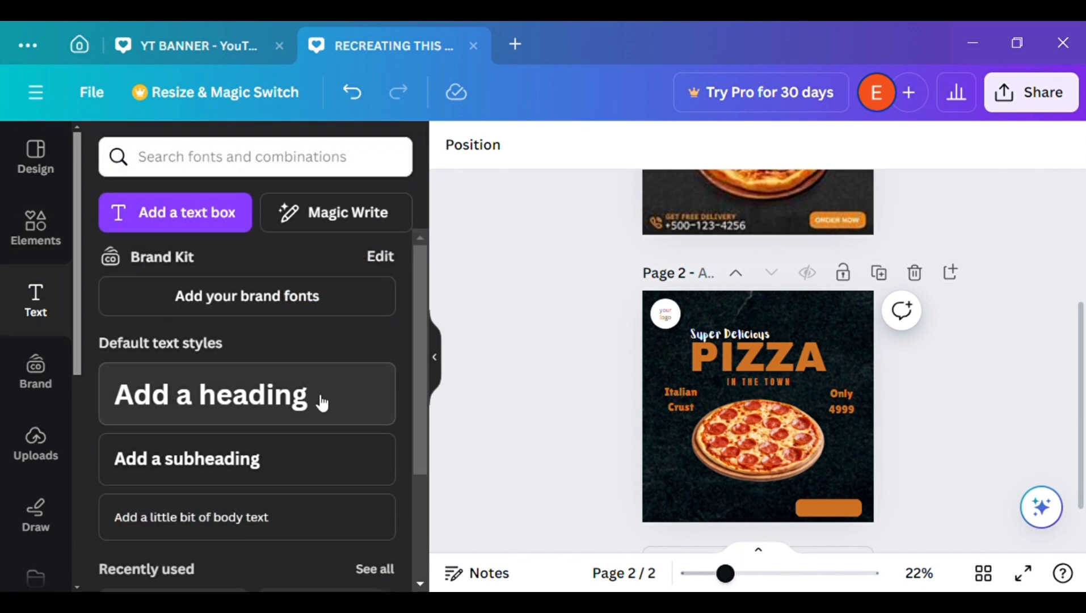
left_click(318, 402)
type("OR")
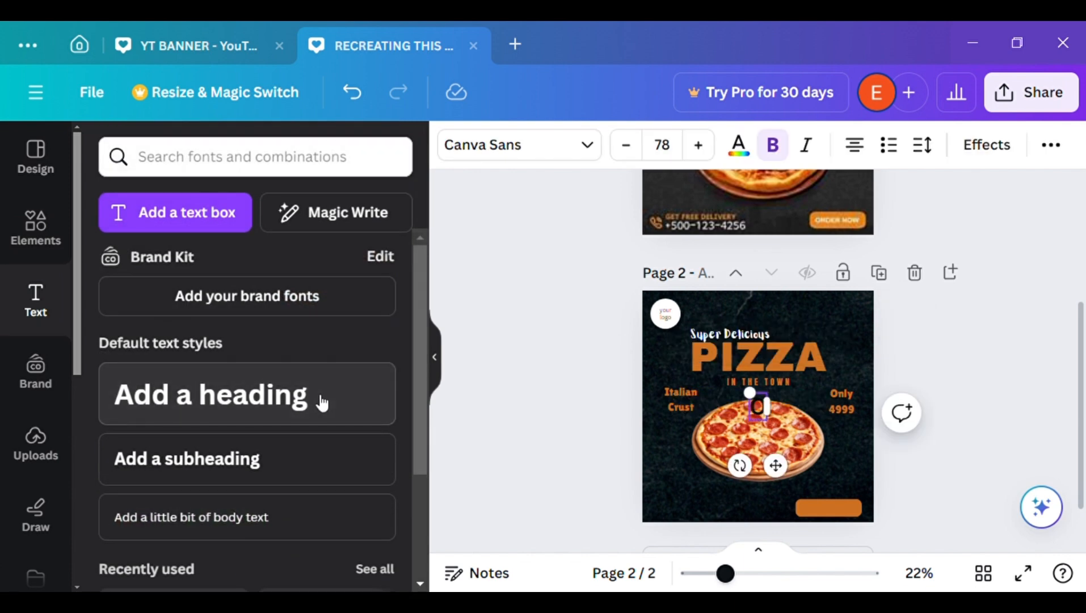
key("BackSpace")
type("rder")
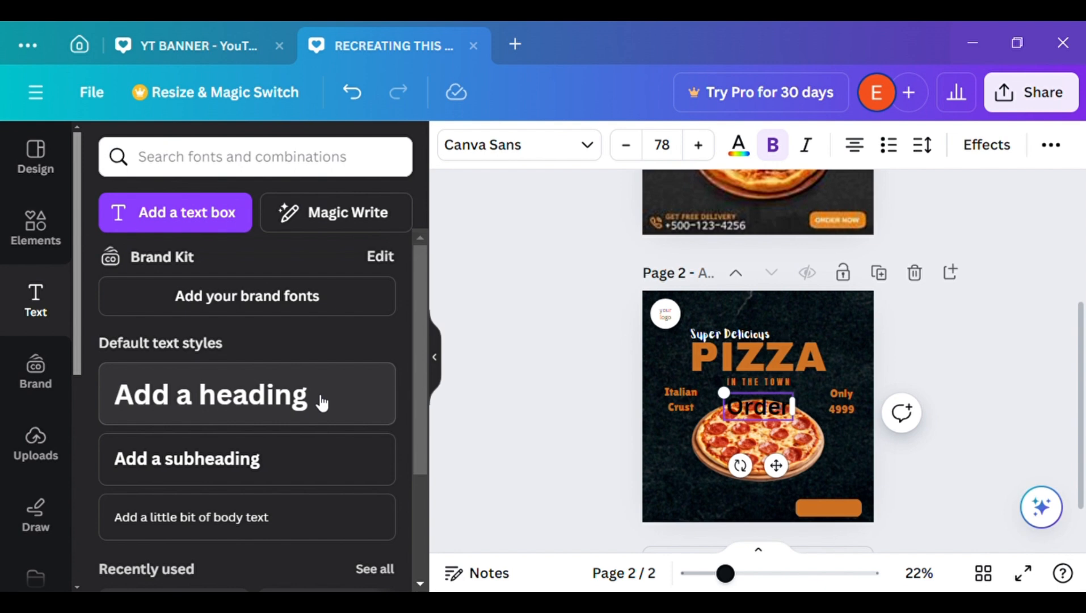
key("Tab")
key("Delete")
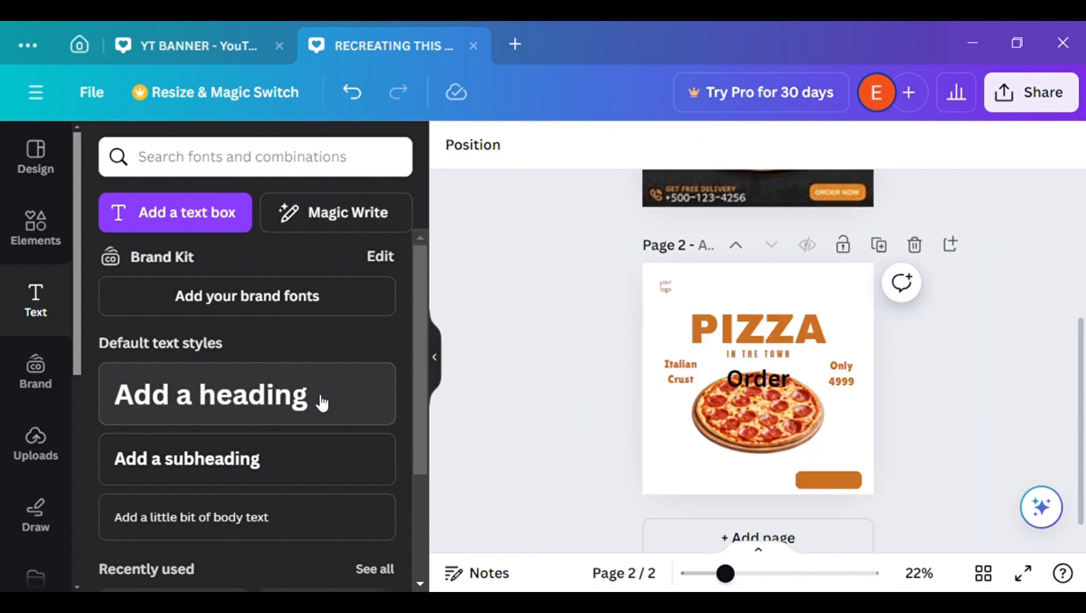
left_click(357, 105)
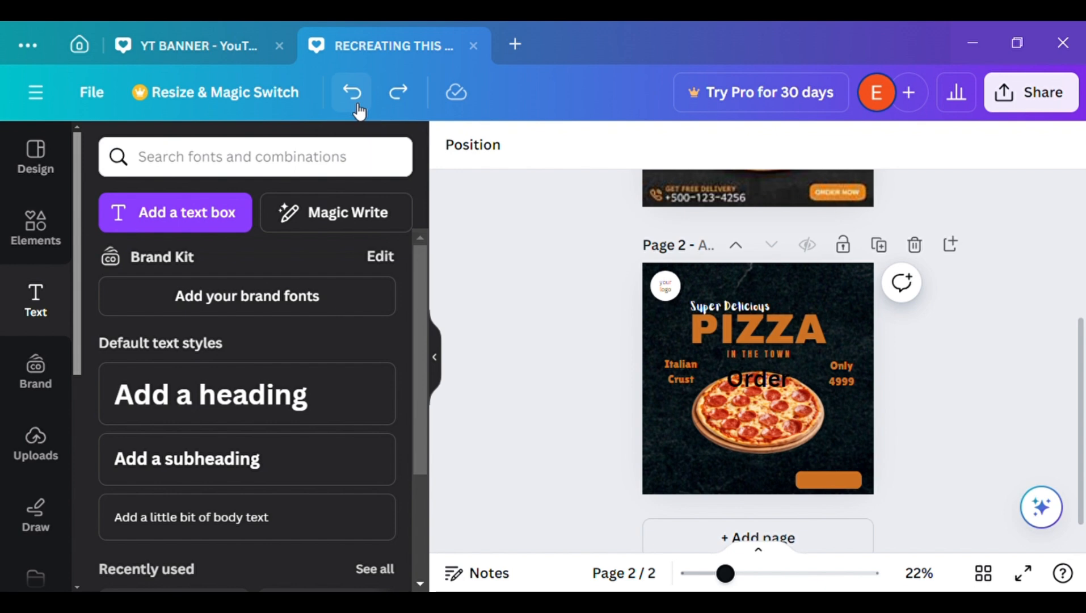
Widen the "Order" text box slightly and extend its wording to "Order Now"
left_click(777, 372)
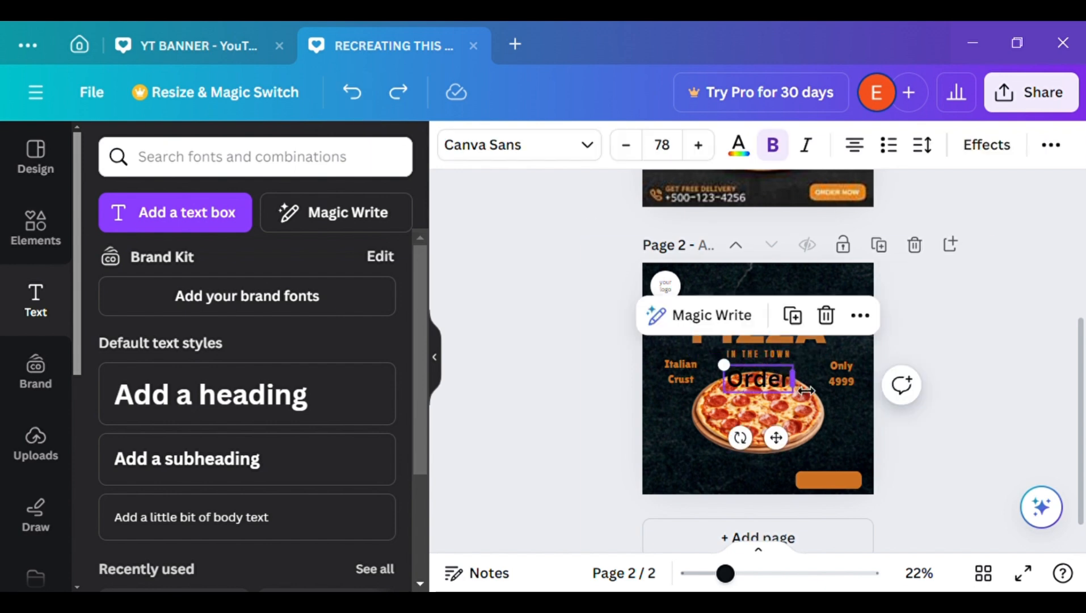
left_click_drag(792, 380, 796, 386)
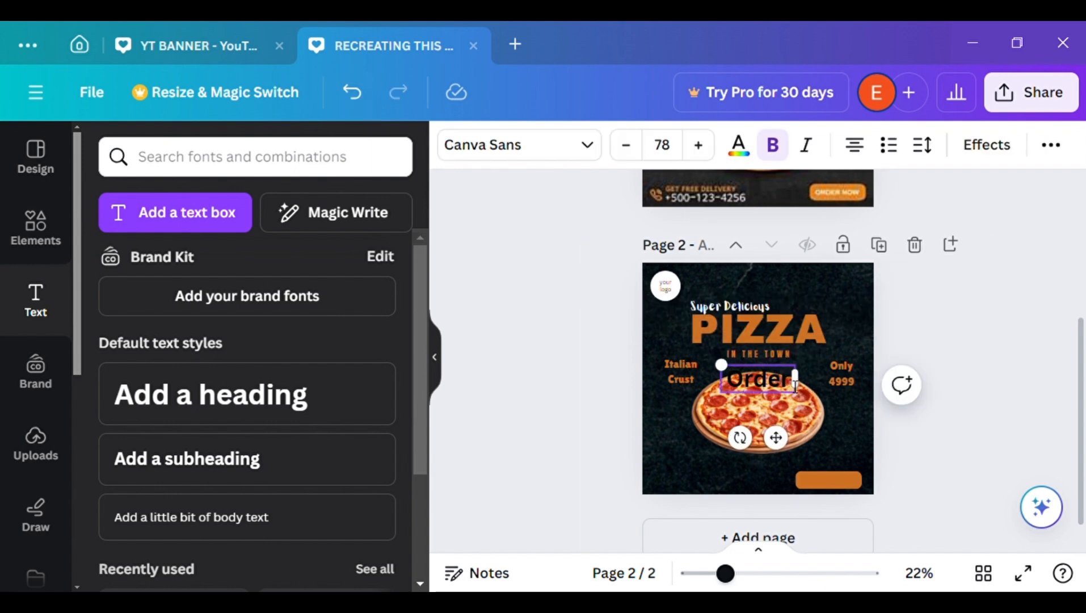
type("Now")
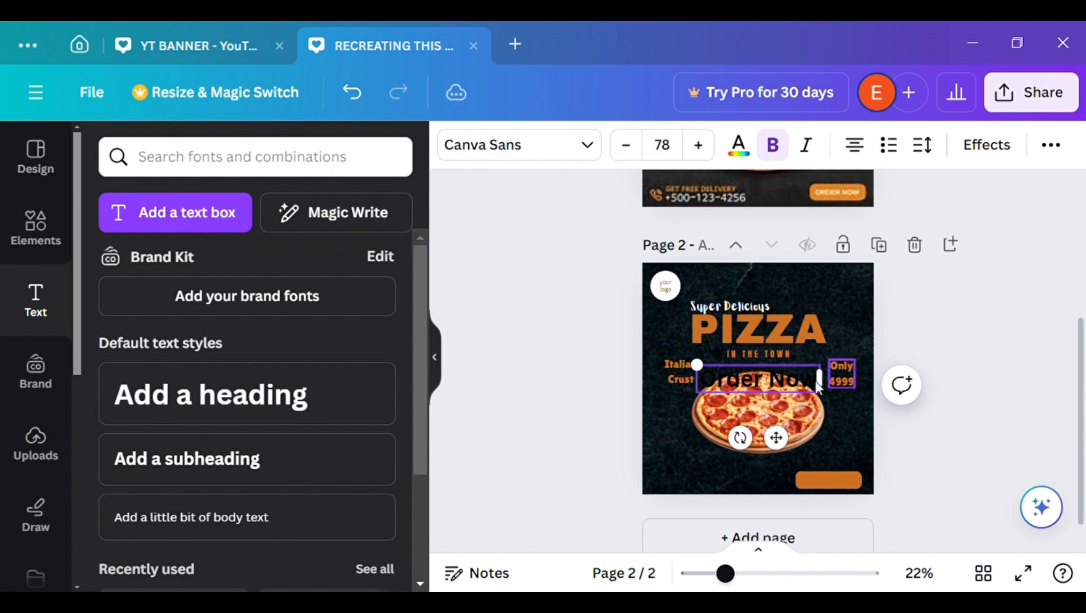
Change the font of the "Order Now" text to Lora
left_click(437, 358)
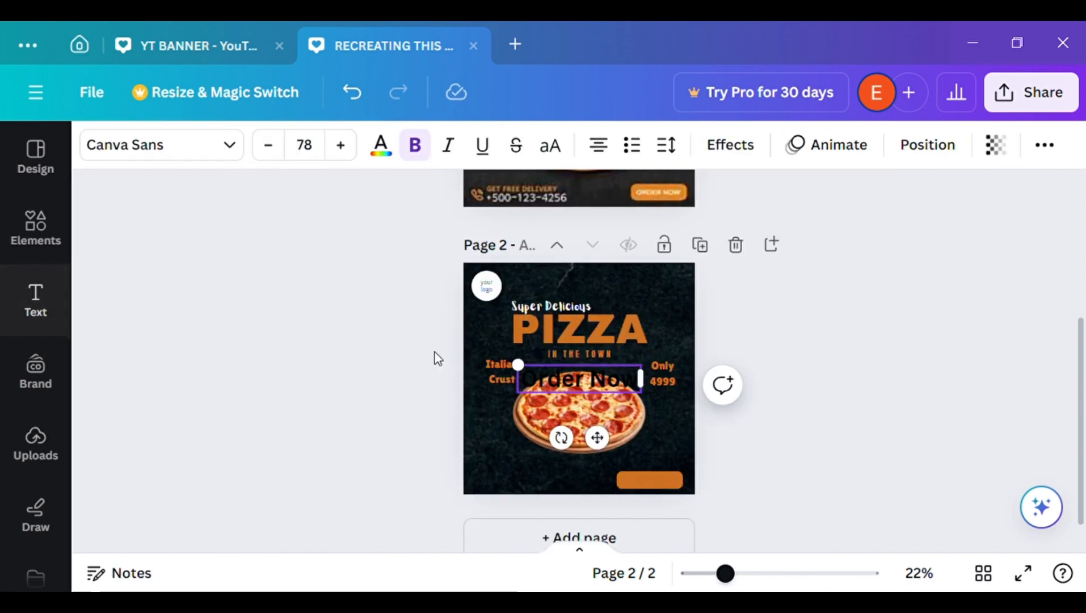
left_click(230, 146)
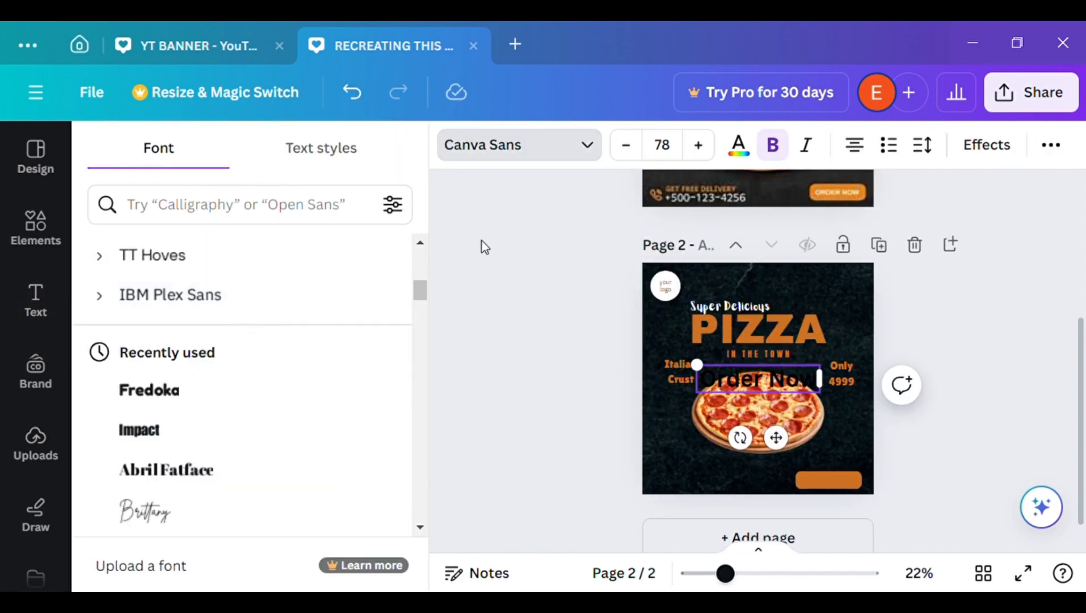
left_click_drag(420, 290, 423, 366)
left_click(325, 358)
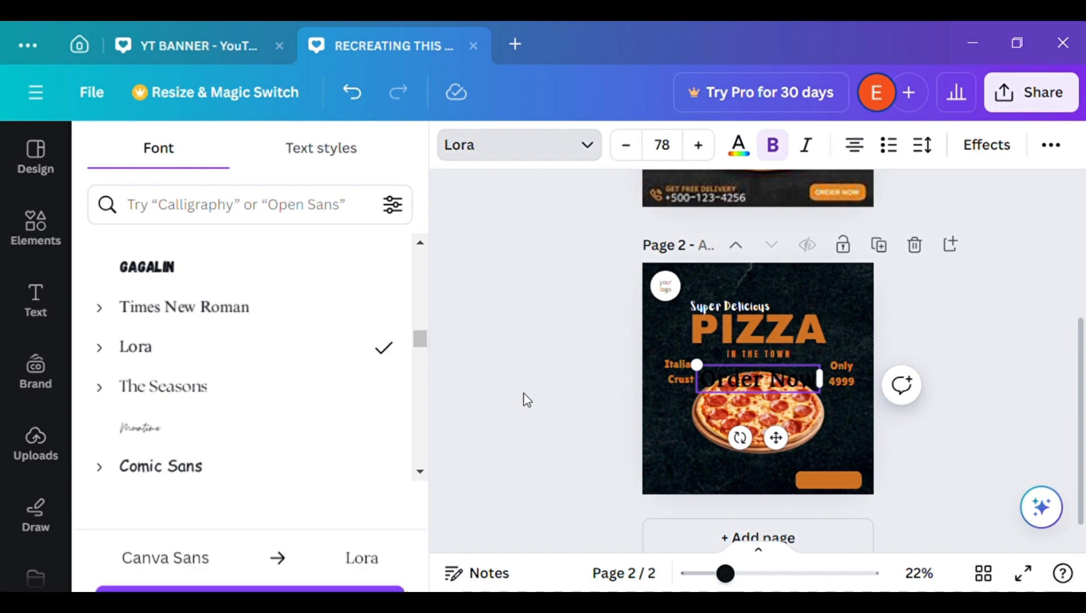
left_click(476, 145)
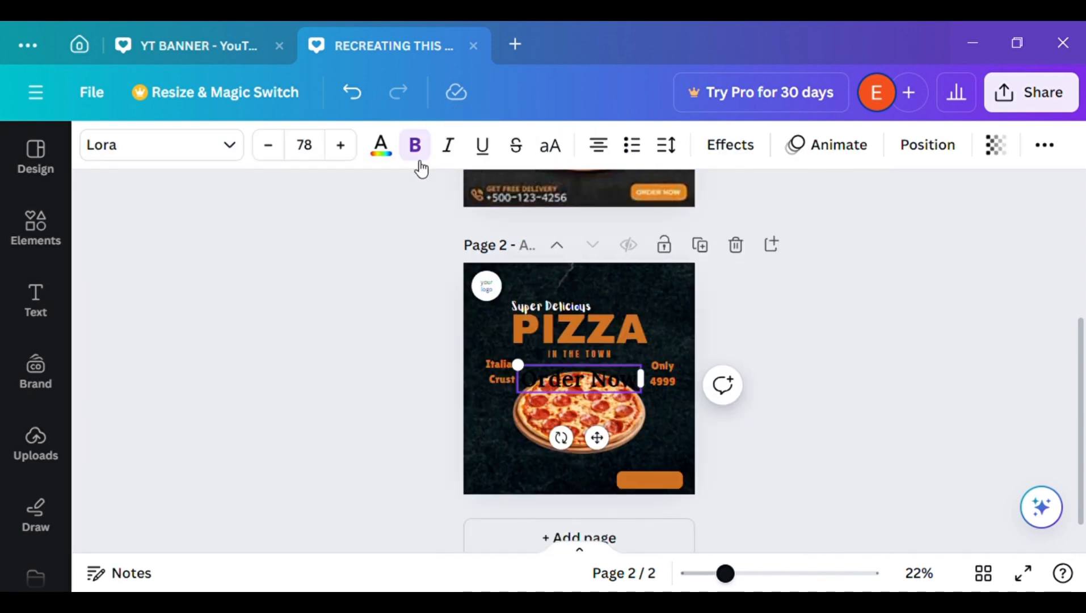
Colour the whole "Order Now" text white
left_click(381, 145)
left_click(317, 267)
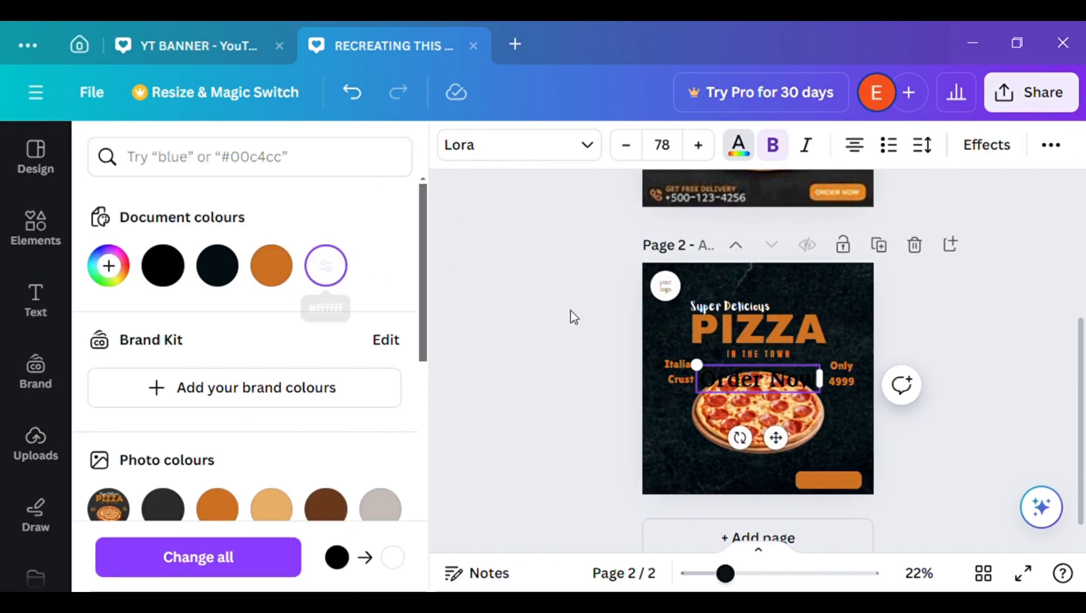
left_click(519, 436)
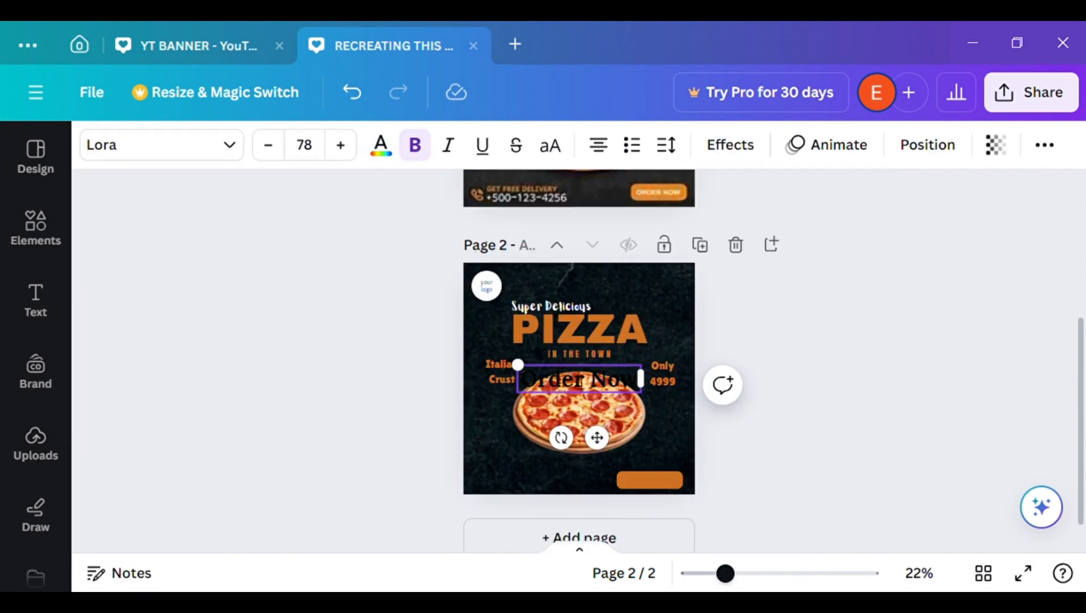
double_click(582, 381)
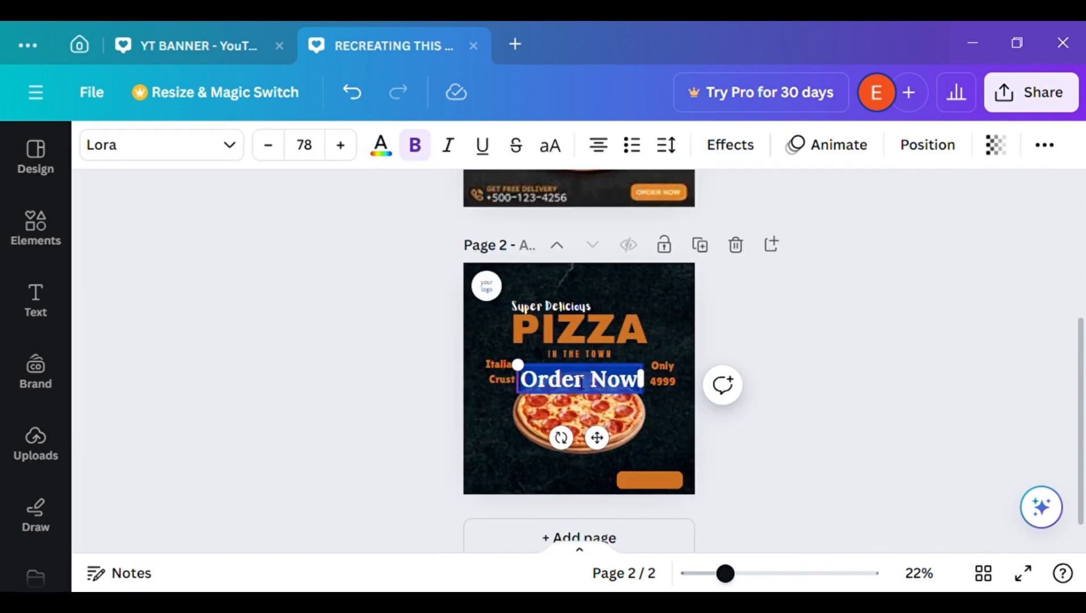
left_click(381, 146)
left_click(324, 270)
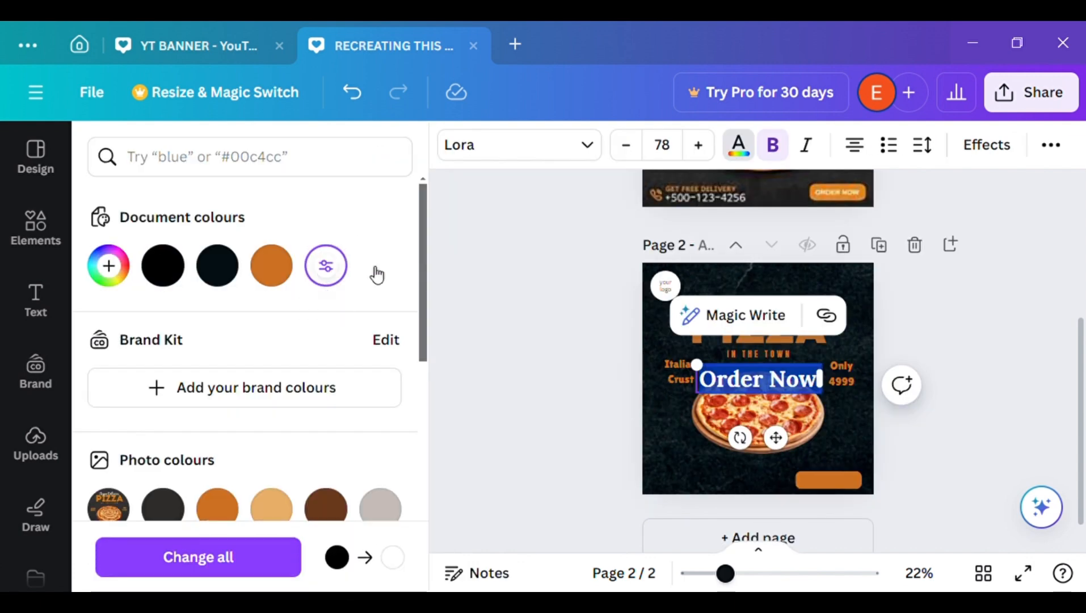
left_click(579, 350)
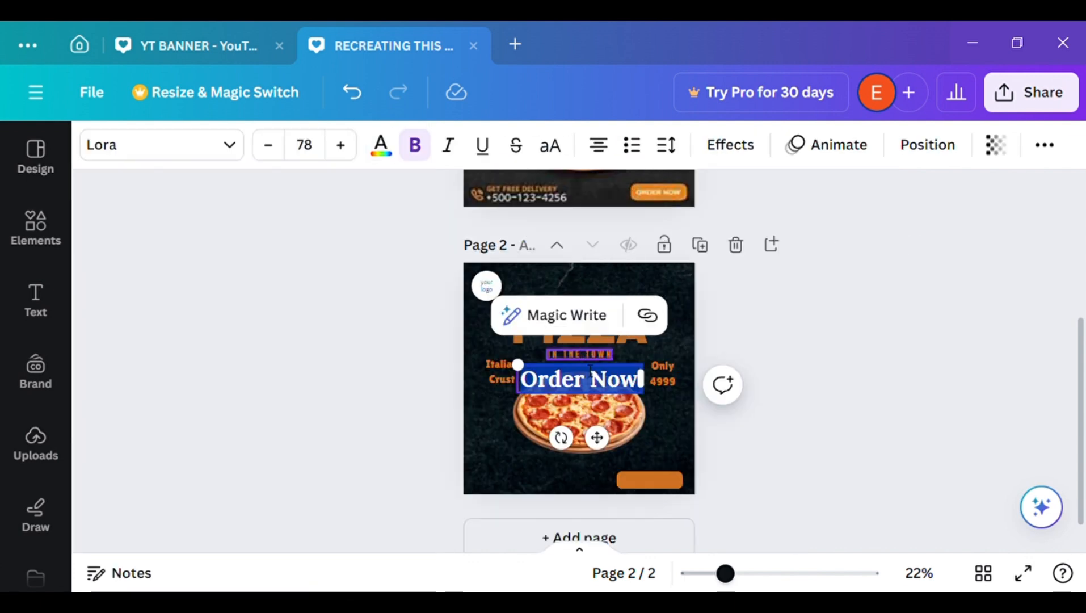
Shrink the "Order Now" text to size 39 and centre it on the orange bar in page 2's lower-right corner
left_click(922, 360)
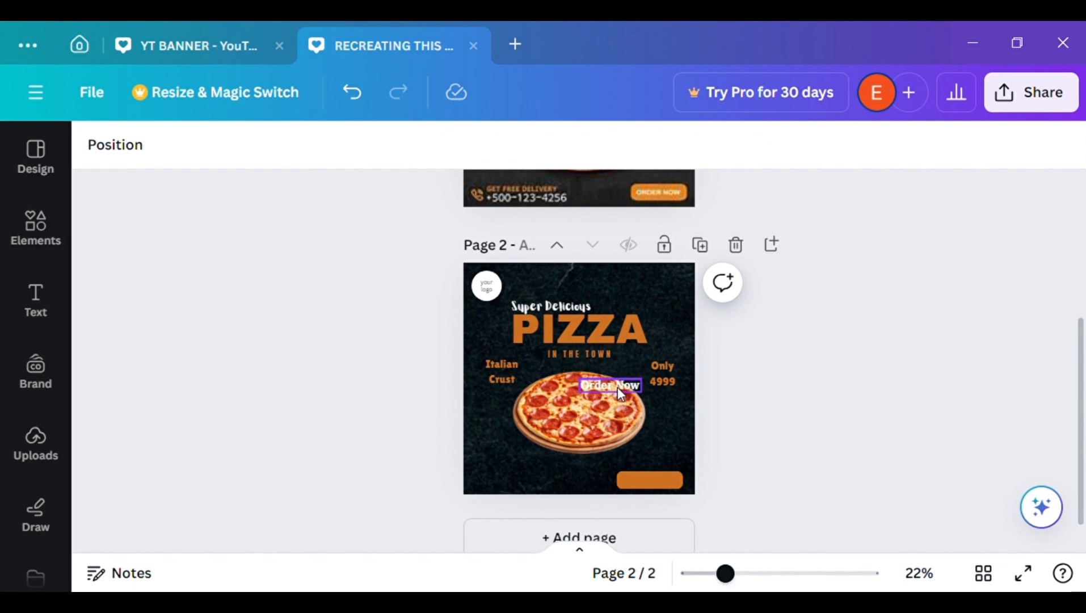
left_click_drag(618, 387, 661, 491)
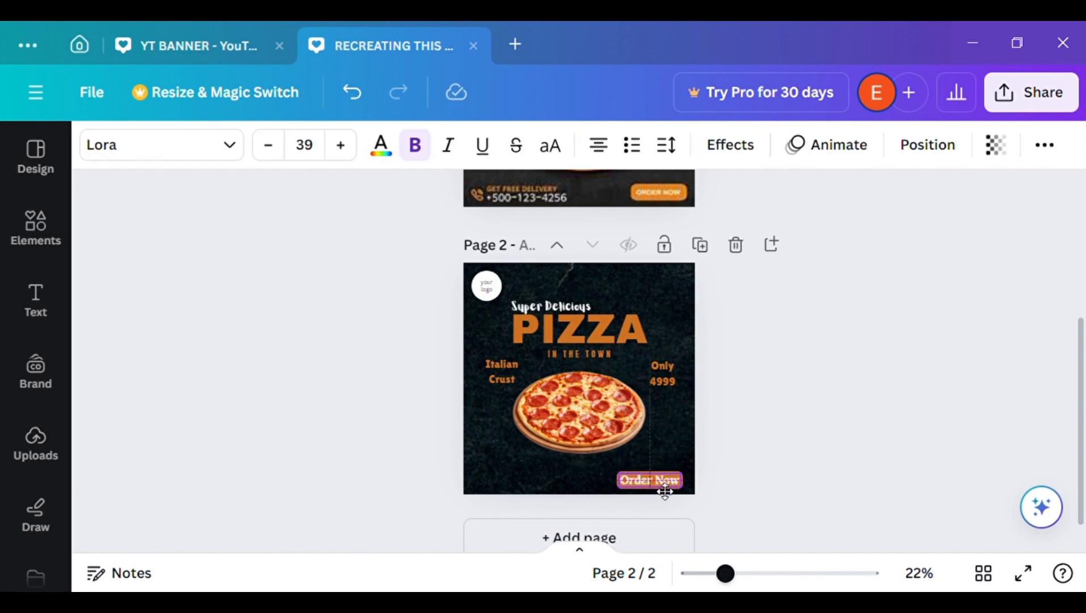
left_click(879, 452)
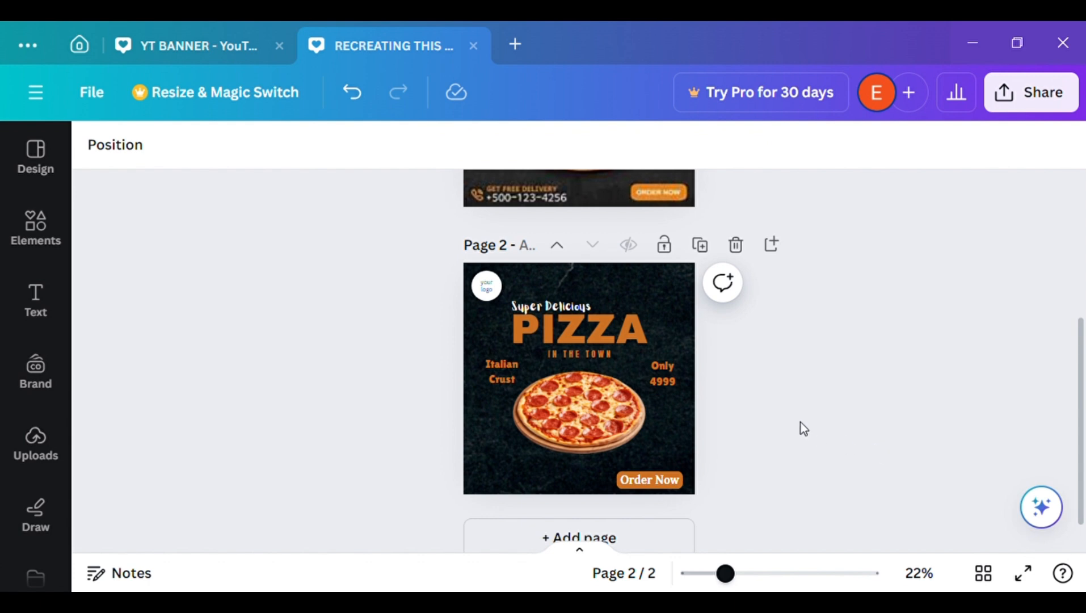
Search the elements for "call icon" and limit the results to graphics
left_click(55, 230)
left_click(243, 160)
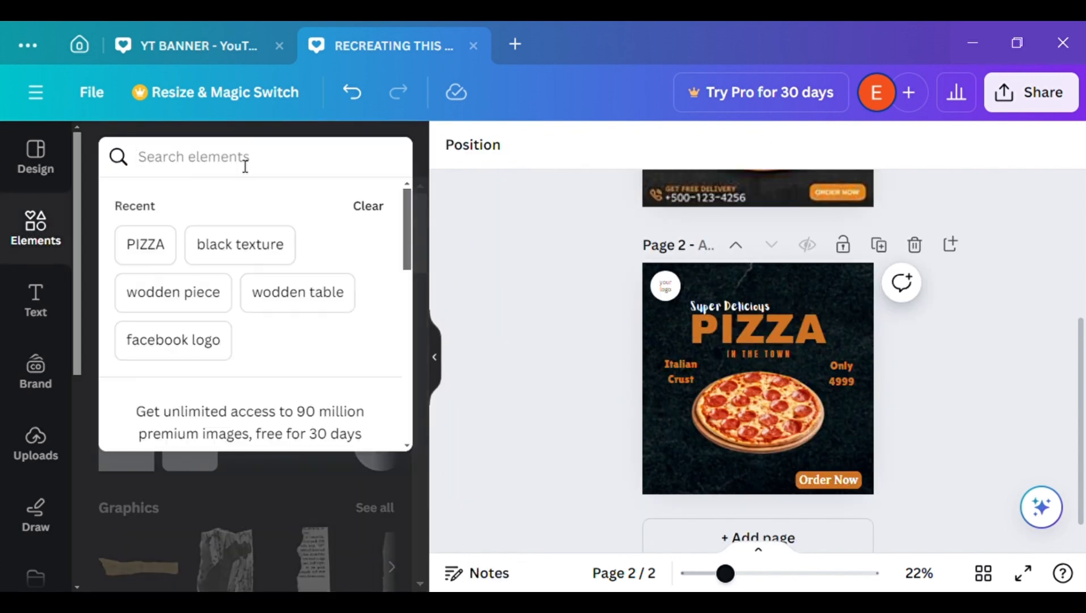
type("call")
key("BackSpace")
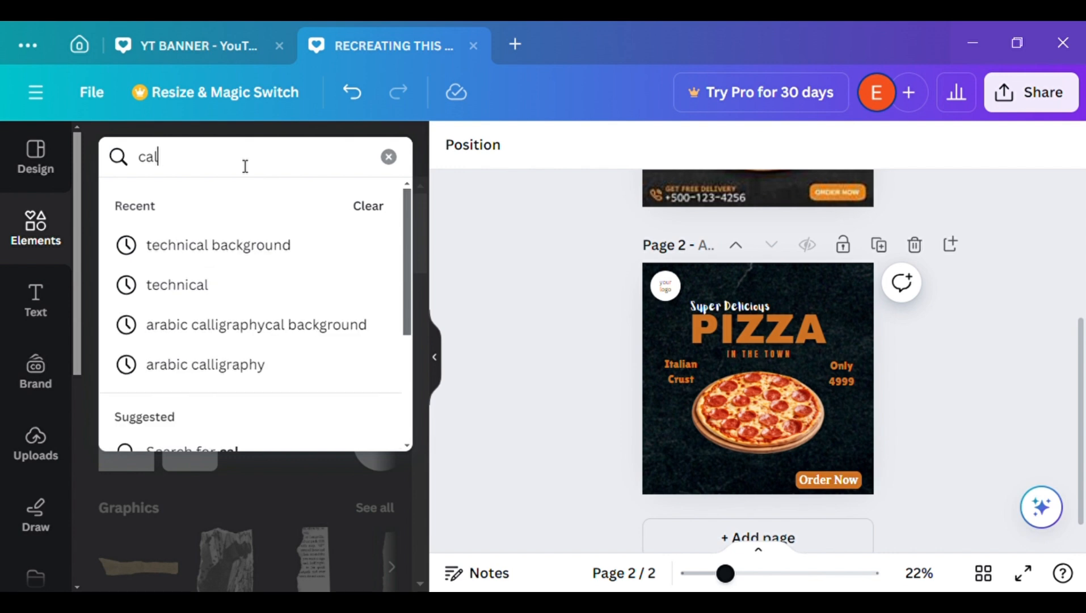
key("BackSpace")
type(";")
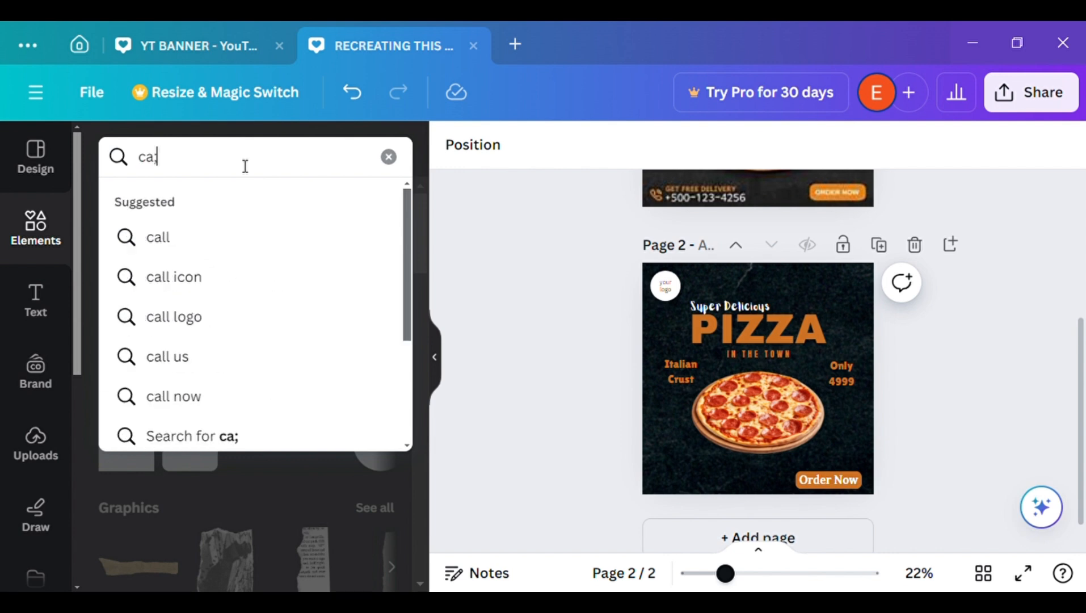
key("BackSpace")
type("ll")
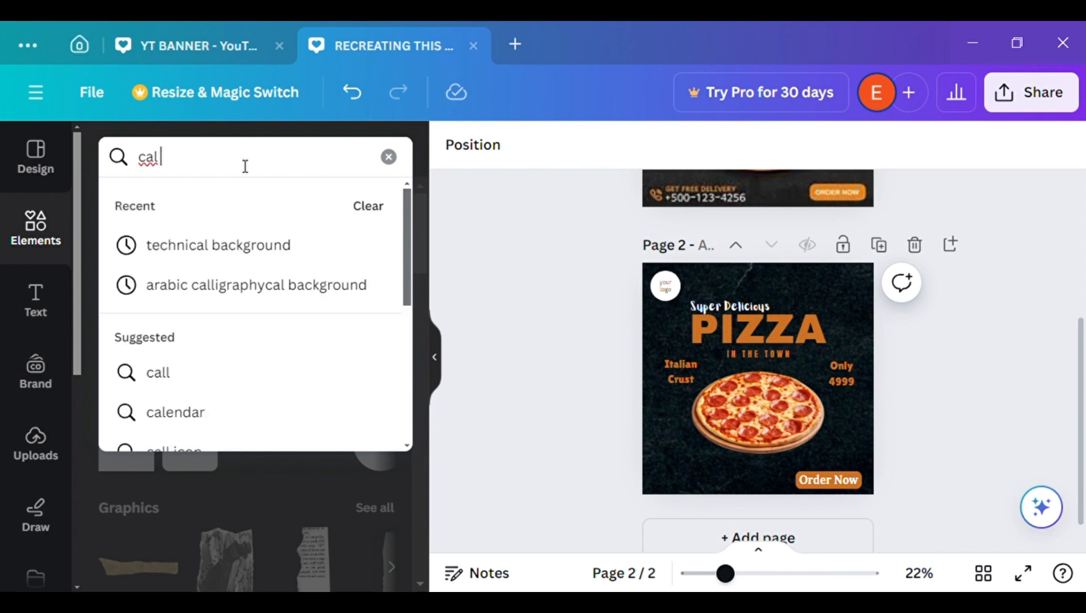
key("BackSpace")
type("l")
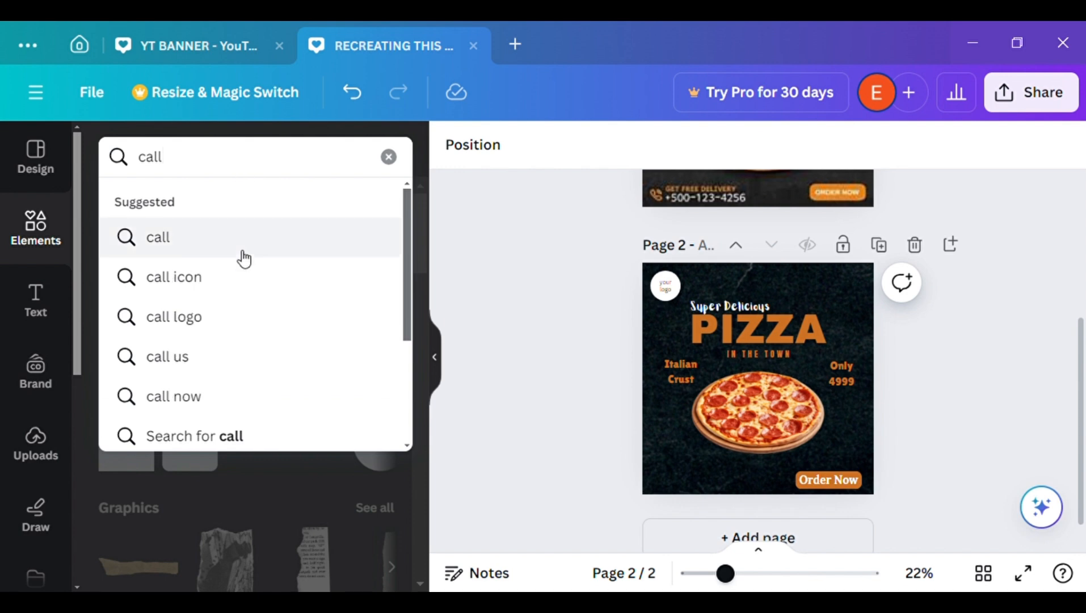
left_click(235, 279)
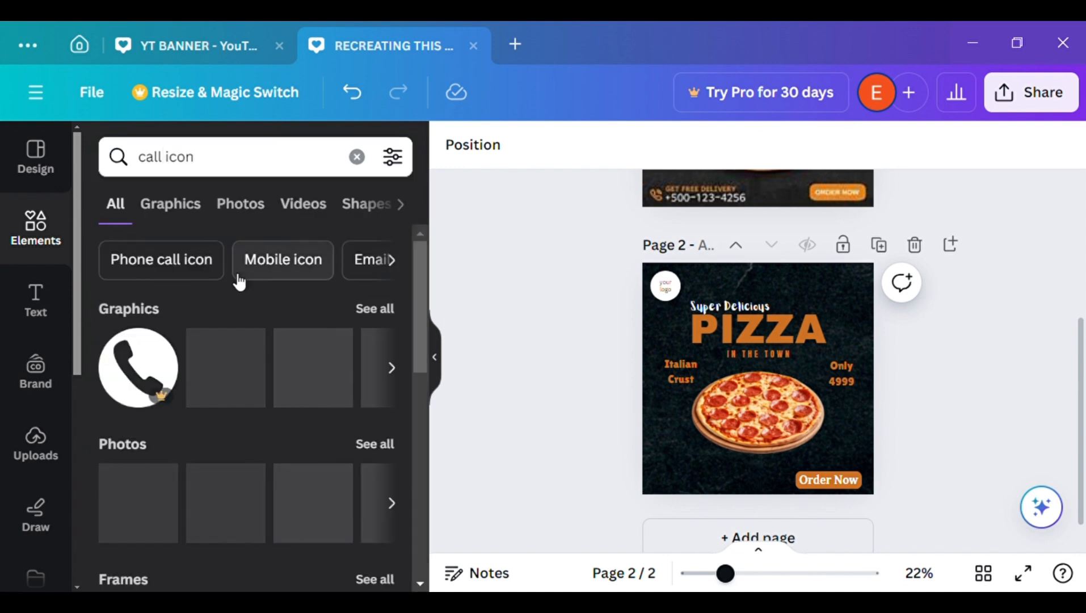
left_click(171, 213)
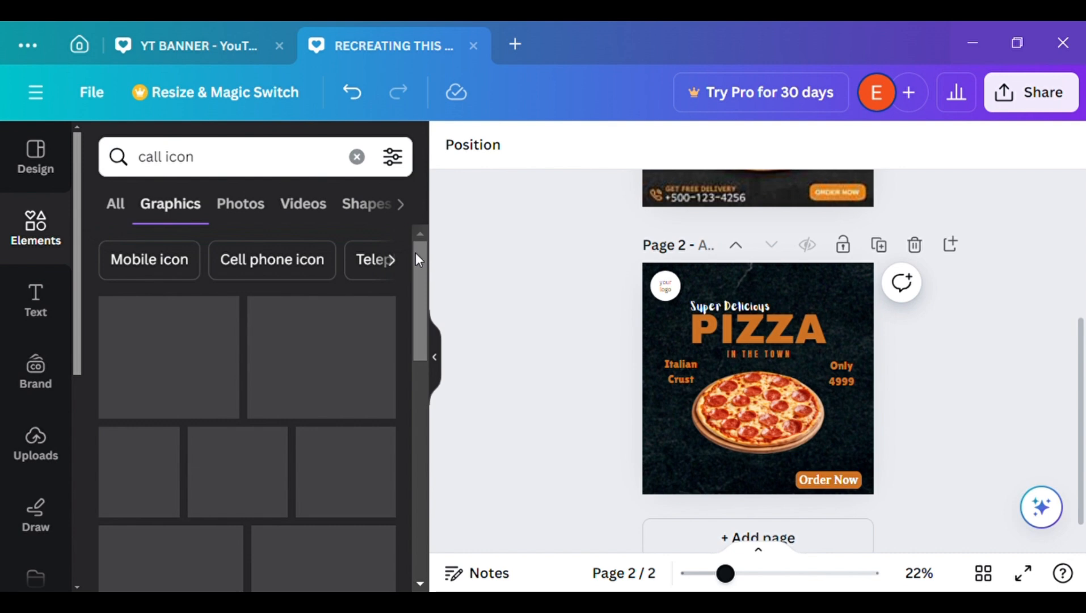
Add the telephone handset graphic with curved sound waves to page 2
left_click_drag(1084, 338, 1084, 373)
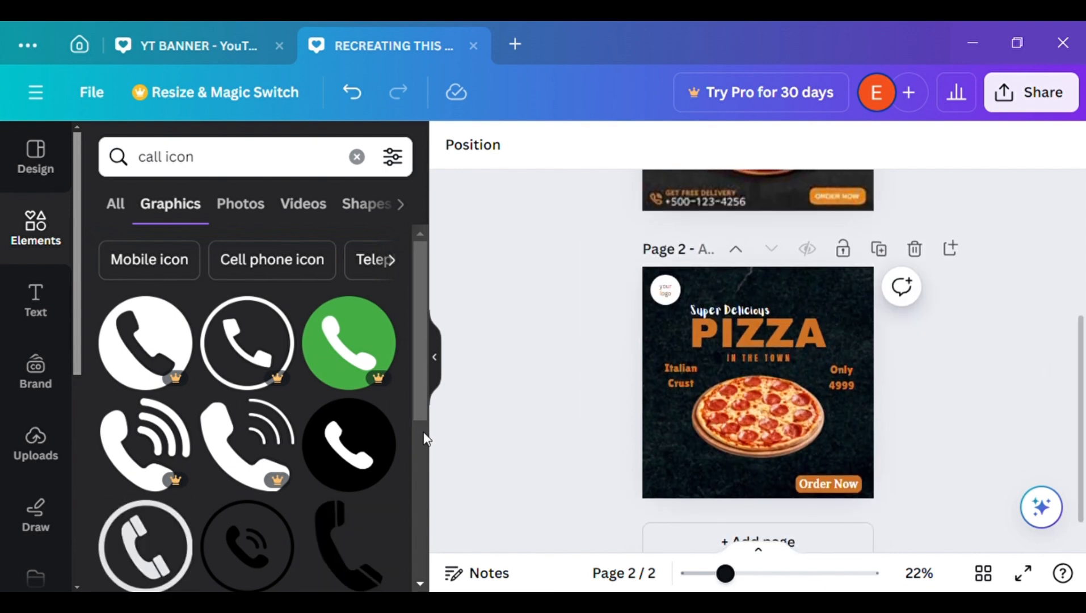
scroll(418, 394, "down", 1)
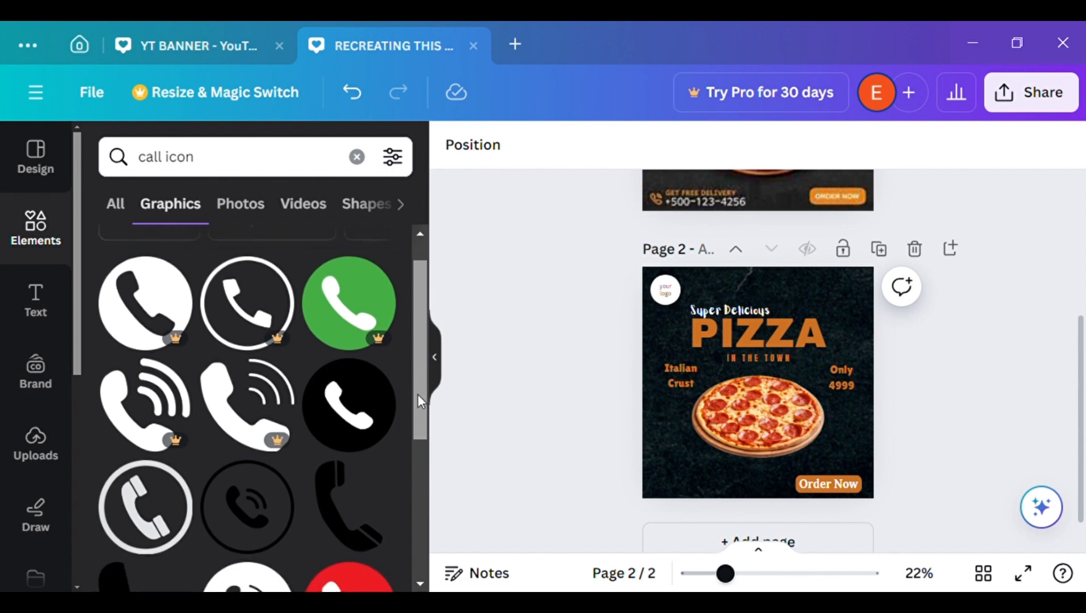
left_click(238, 404)
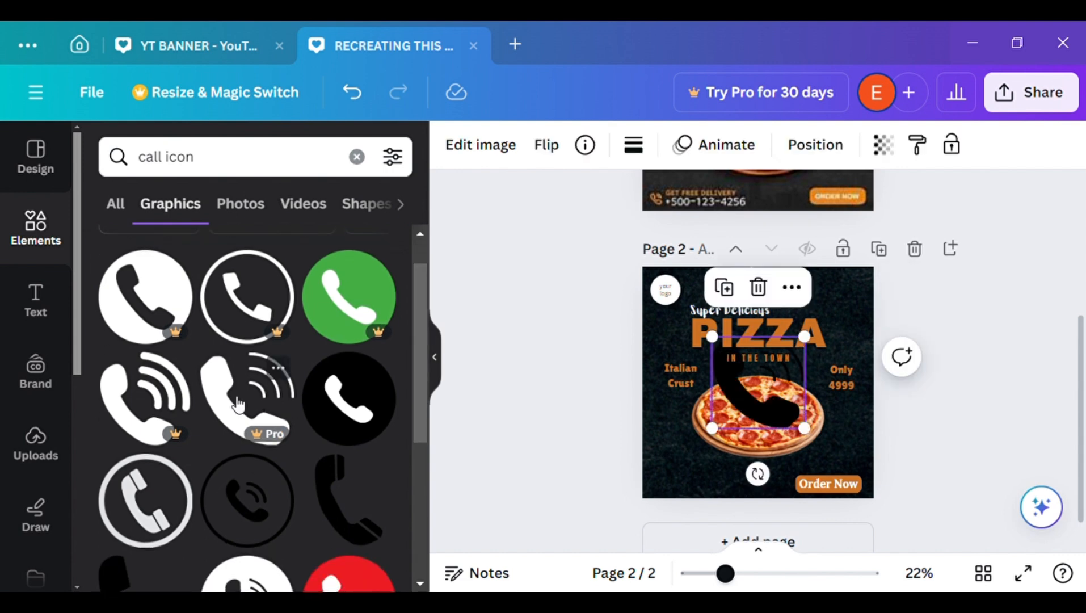
Shrink the phone icon, place it in page 2's lower-left corner and colour it the document's orange
left_click(439, 387)
left_click_drag(634, 349, 509, 549)
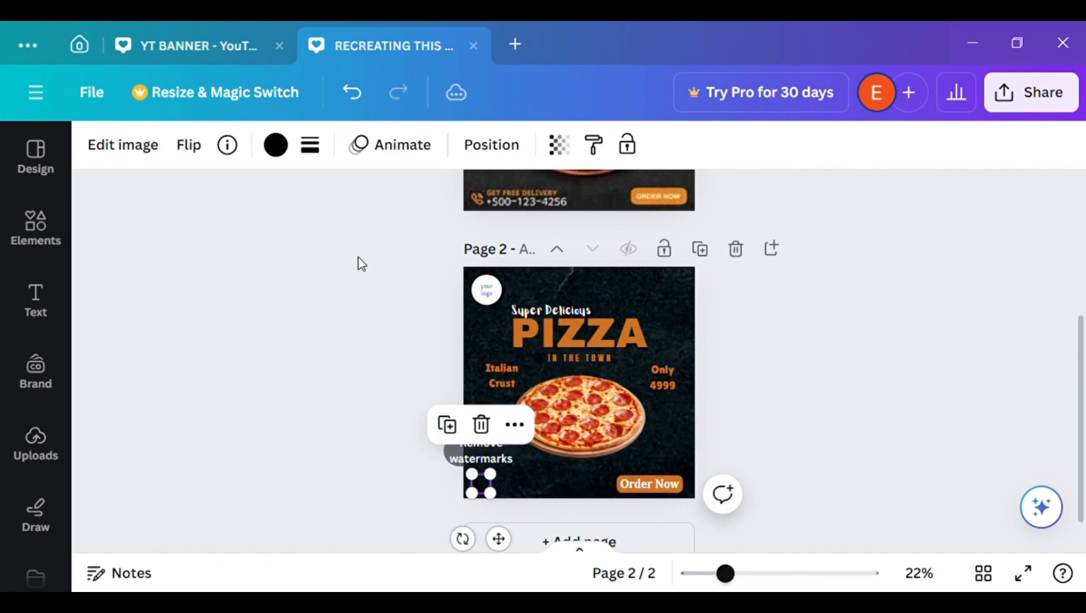
left_click(276, 145)
left_click(272, 265)
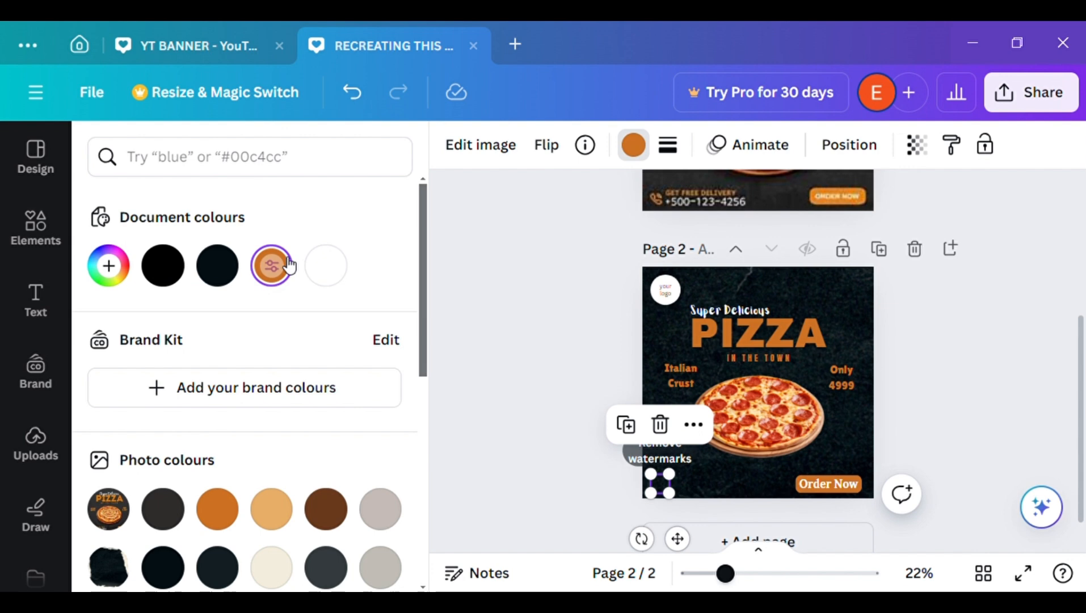
left_click(483, 356)
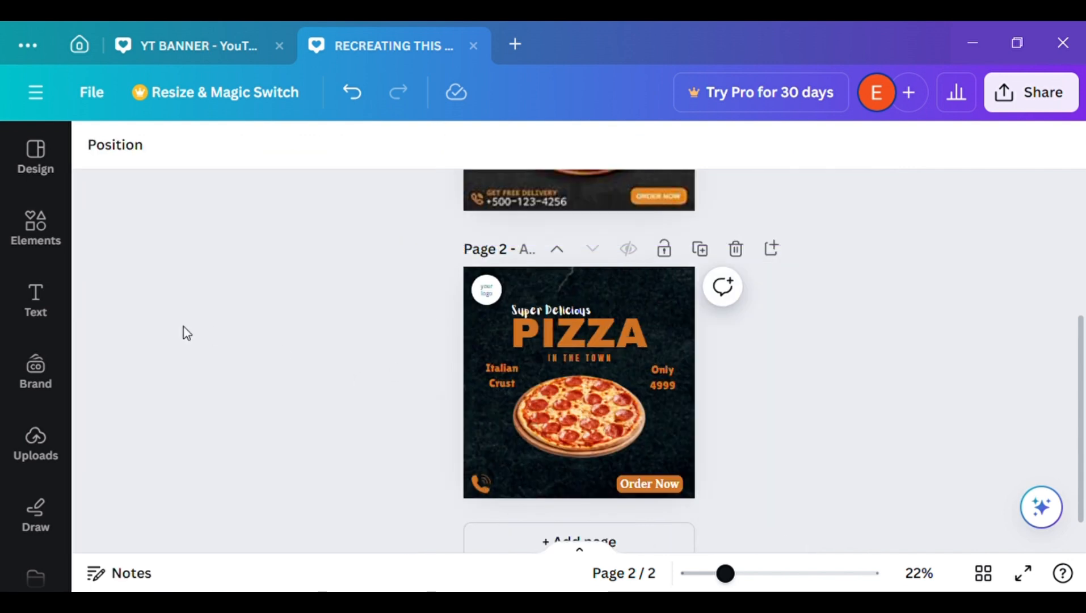
Add a heading to page 2 and replace its placeholder text with the contact phone number
left_click(35, 301)
left_click(250, 422)
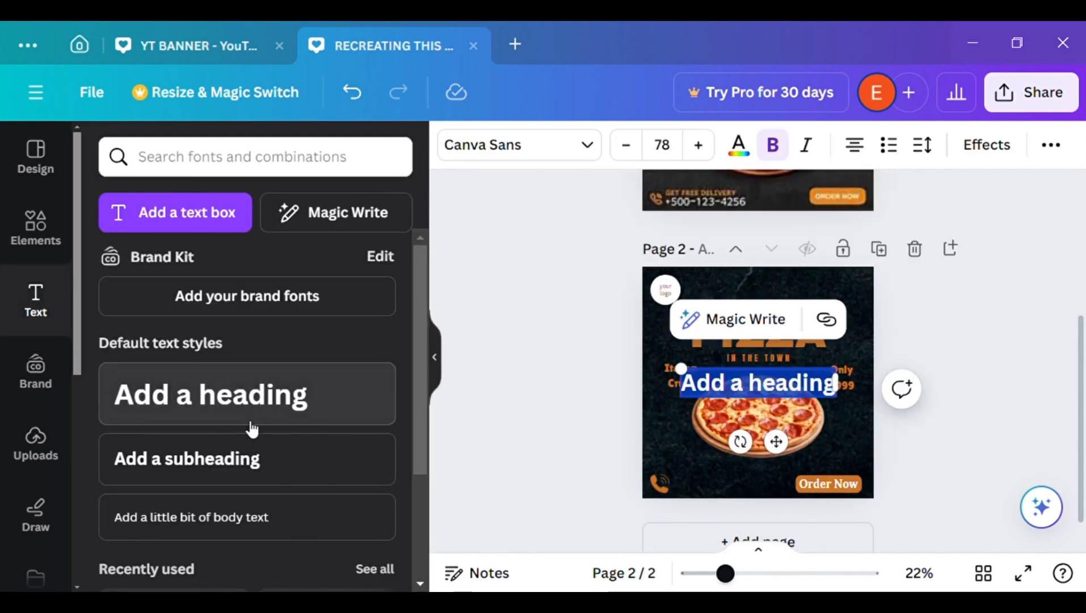
key("BackSpace")
type("111")
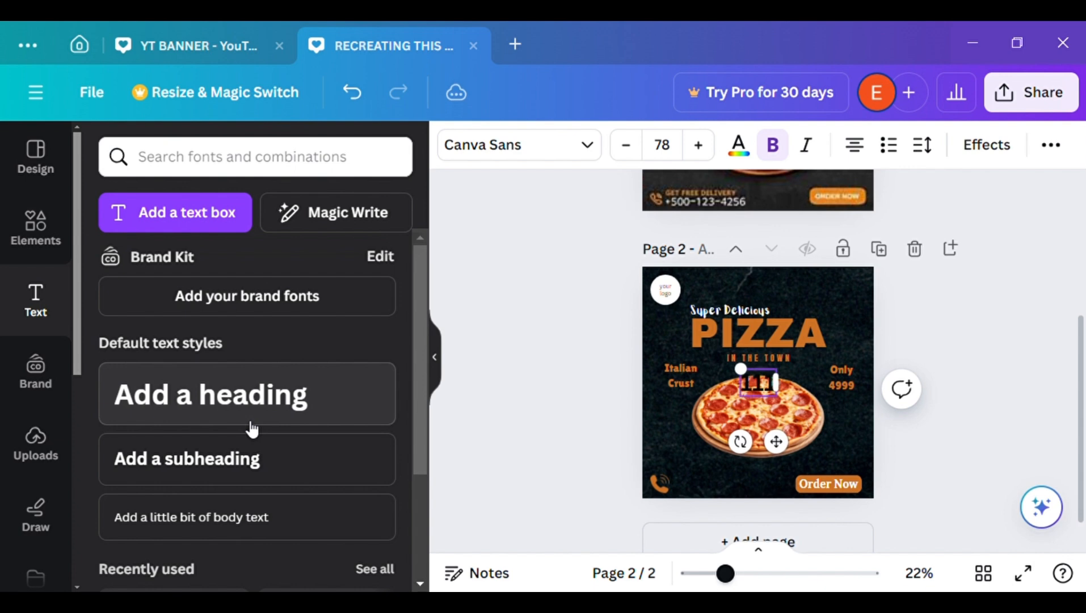
type("-111-222")
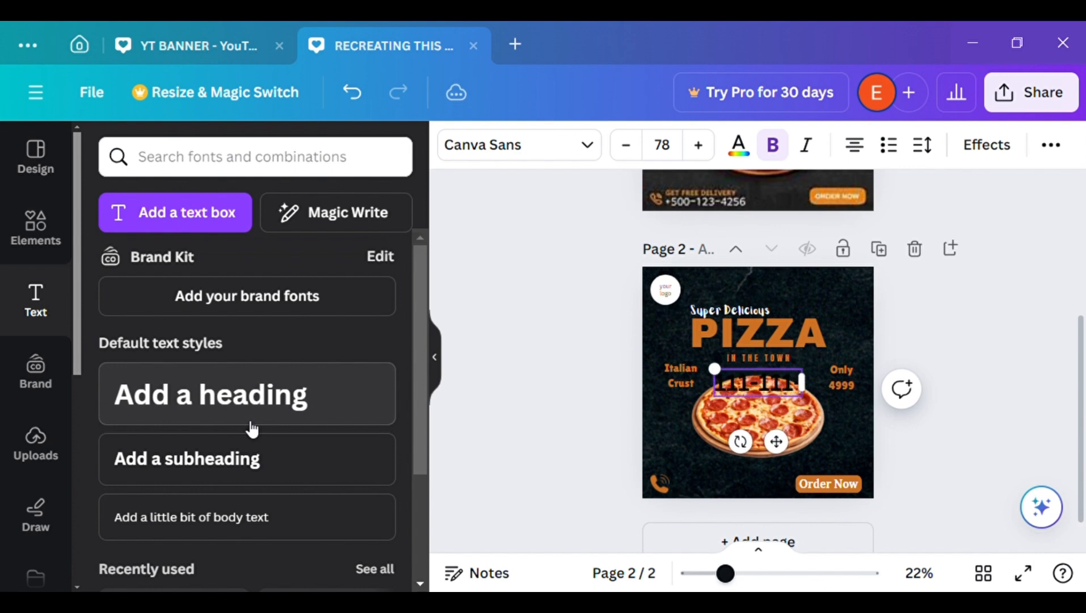
Shrink the contact number to size 47.7 and place it beside the phone icon at page 2's lower edge
left_click(433, 358)
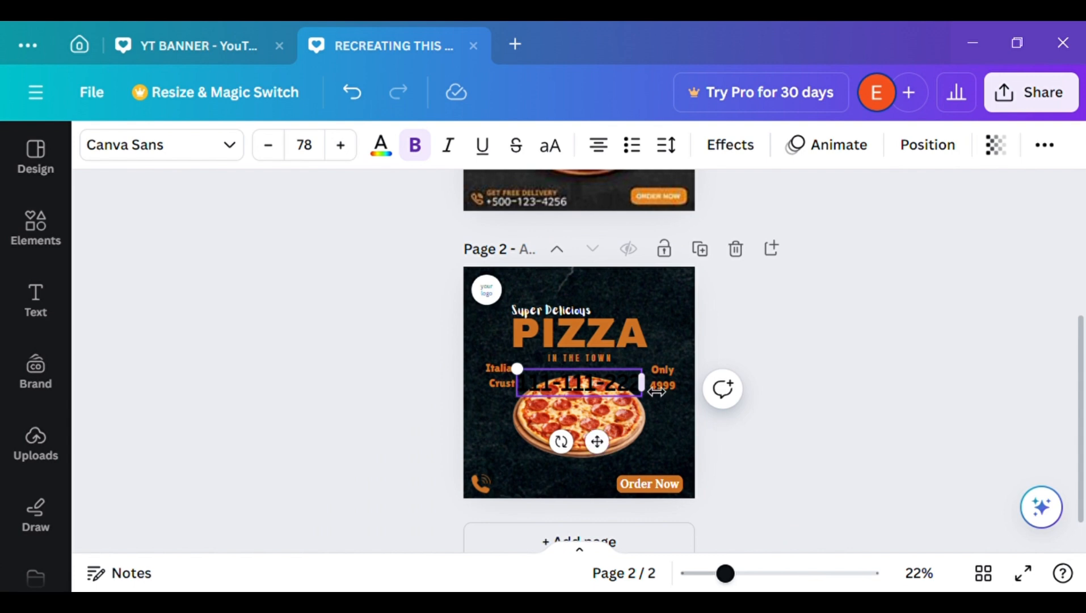
left_click_drag(653, 377, 598, 397)
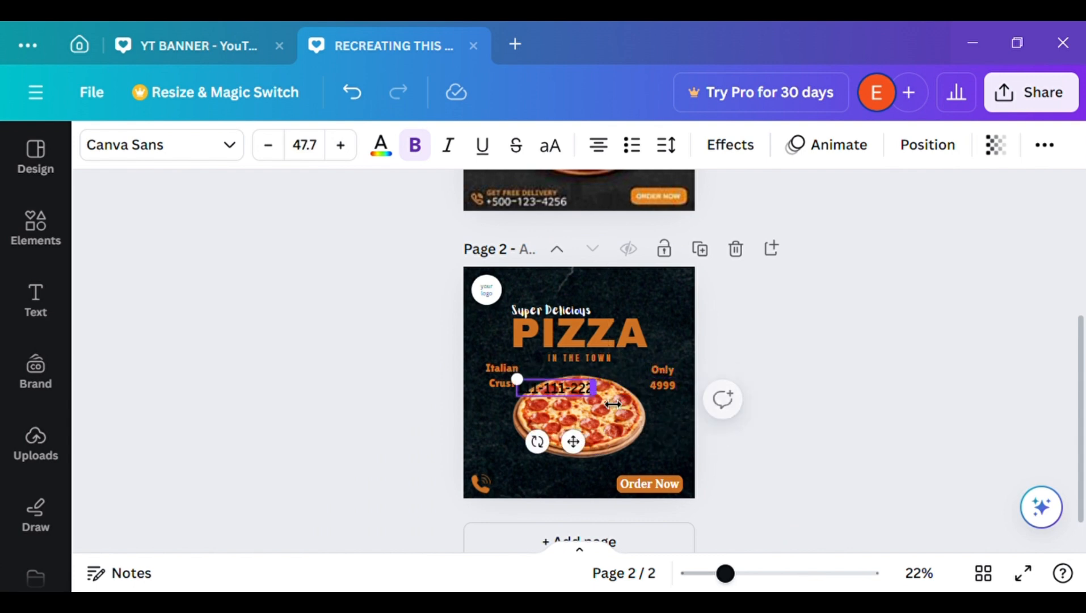
left_click_drag(572, 521, 559, 549)
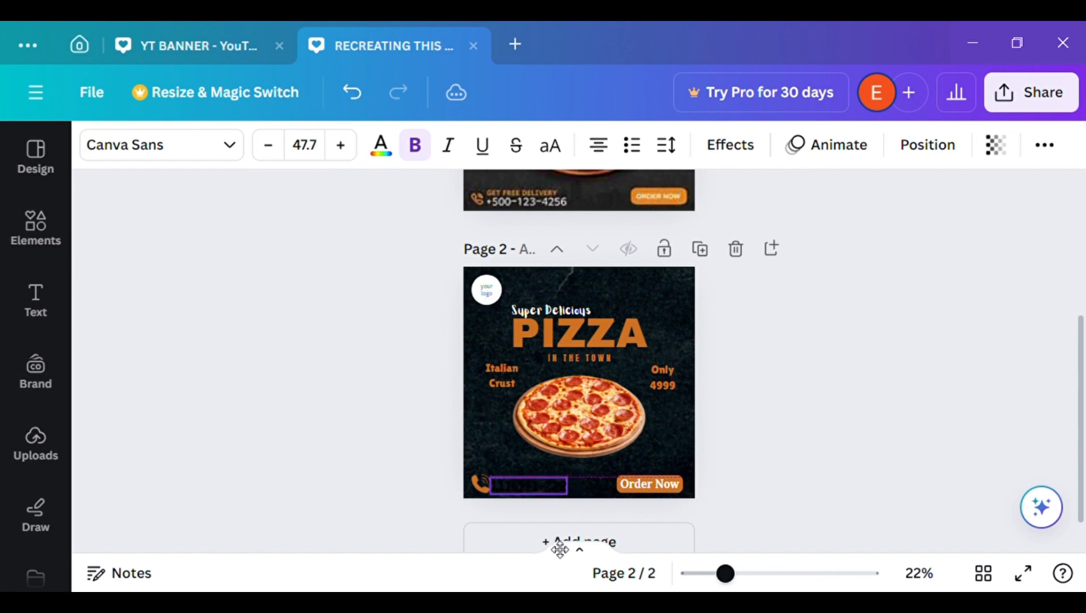
Colour the contact number white (#ffffff)
left_click(380, 146)
left_click(341, 267)
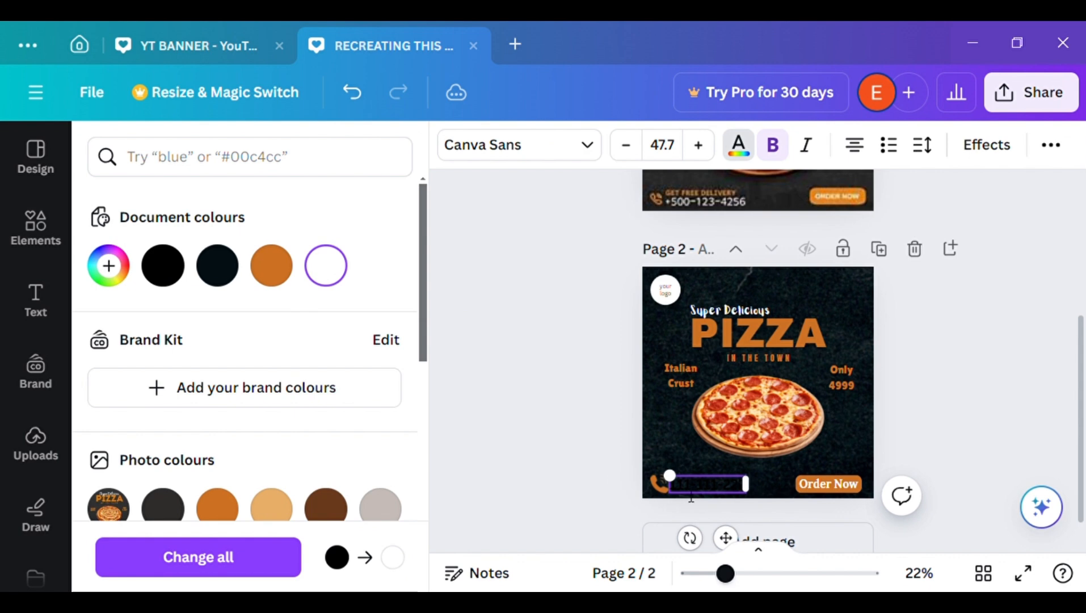
left_click(163, 265)
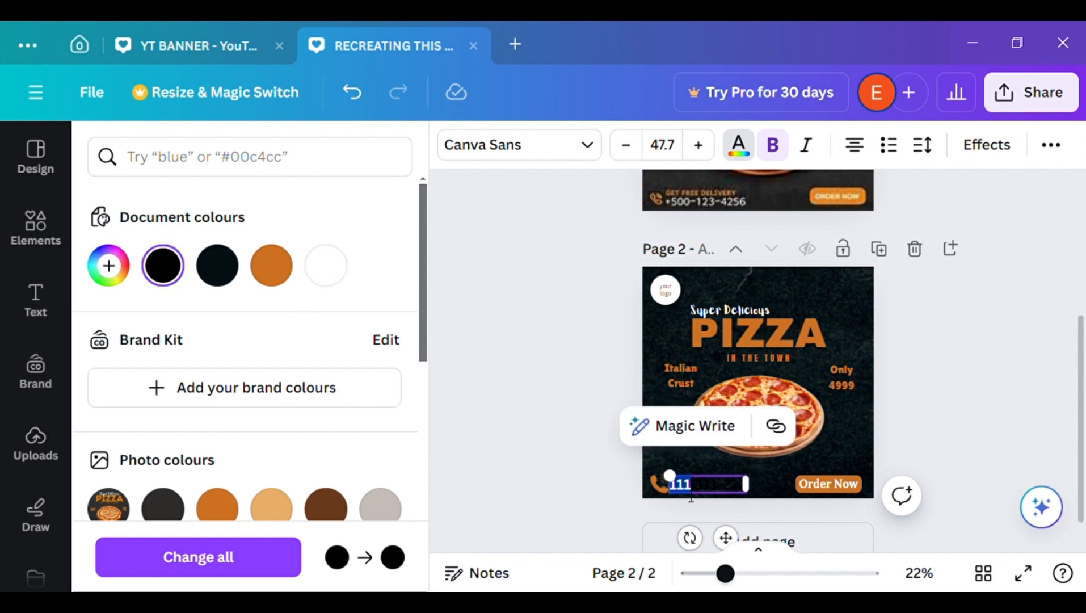
left_click(327, 267)
key("Escape")
left_click(421, 382)
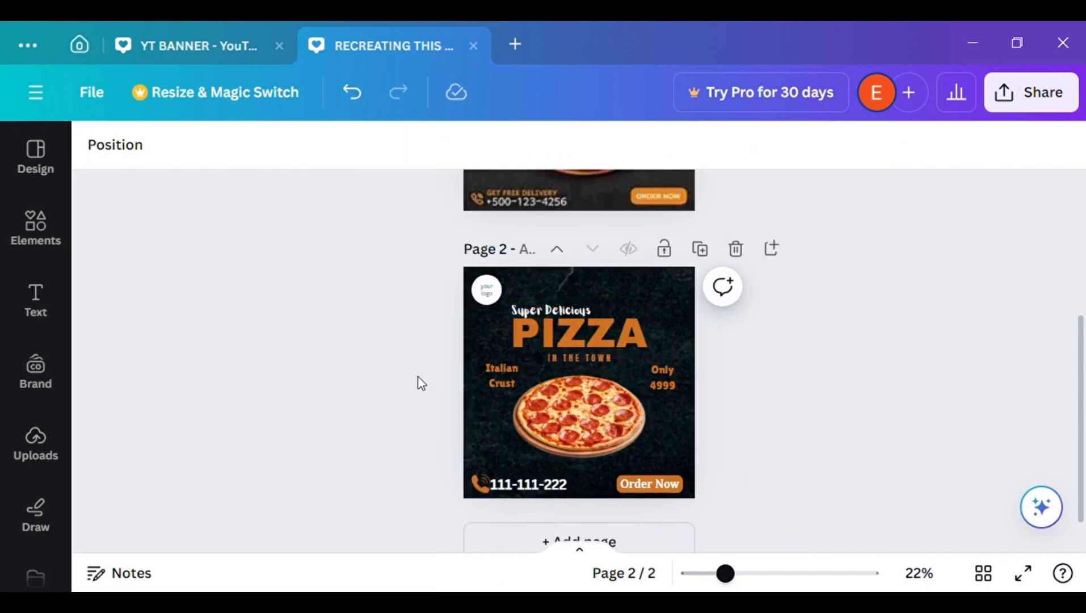
Shift the contact number slightly to the right to leave a small gap after the phone icon
left_click_drag(725, 573, 751, 573)
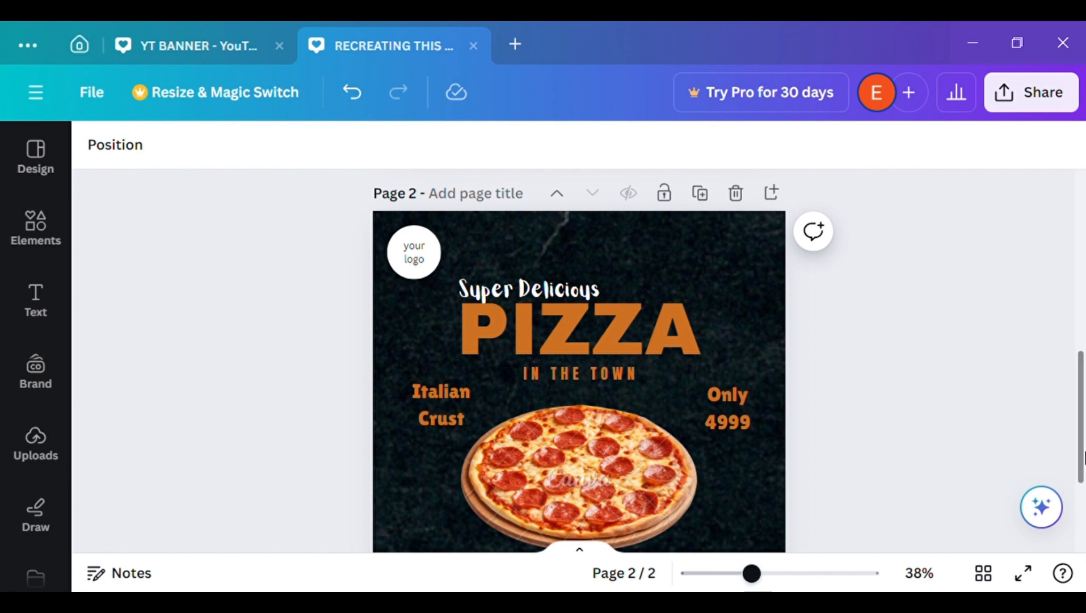
scroll(813, 495, "down", 3)
left_click(490, 444)
left_click_drag(492, 448, 498, 449)
left_click(867, 428)
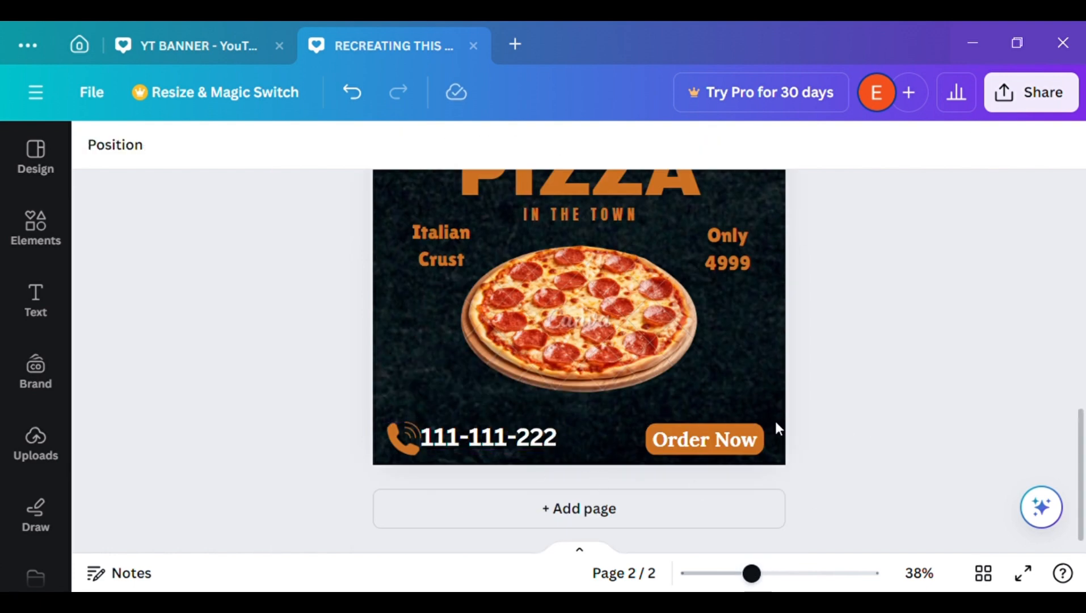
left_click(518, 442)
left_click_drag(519, 442, 525, 448)
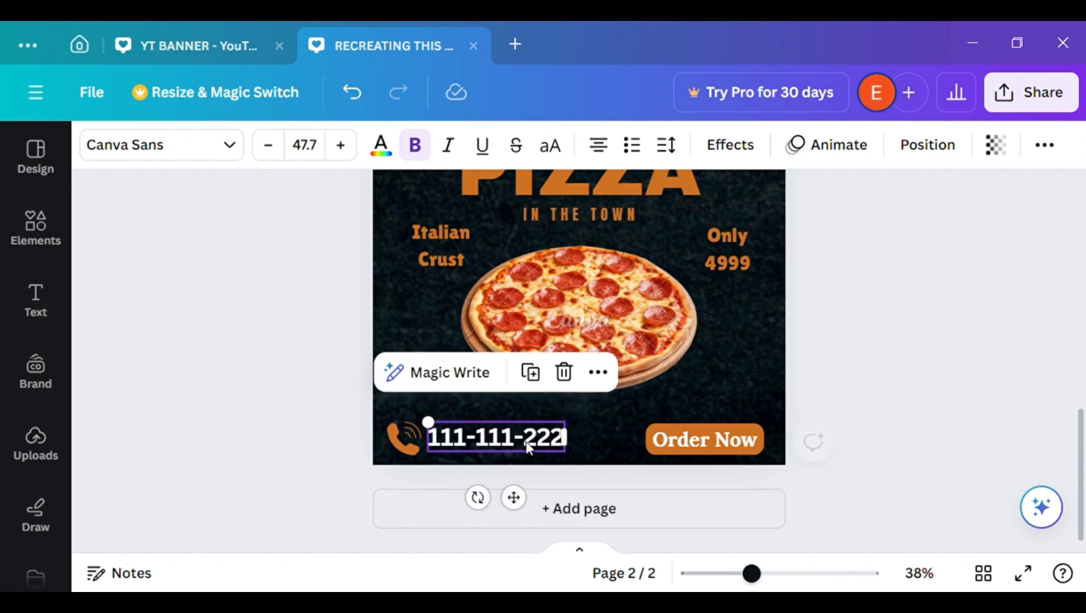
left_click(933, 425)
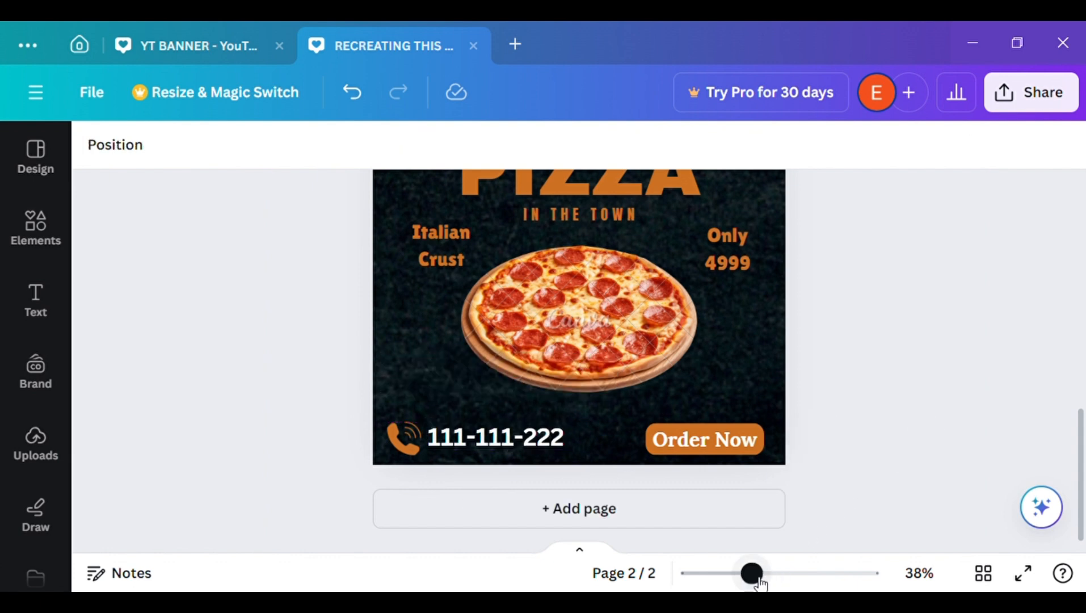
Enlarge the "Super Delicious" text and centre it above the PIZZA heading on page 2
left_click_drag(756, 580, 706, 571)
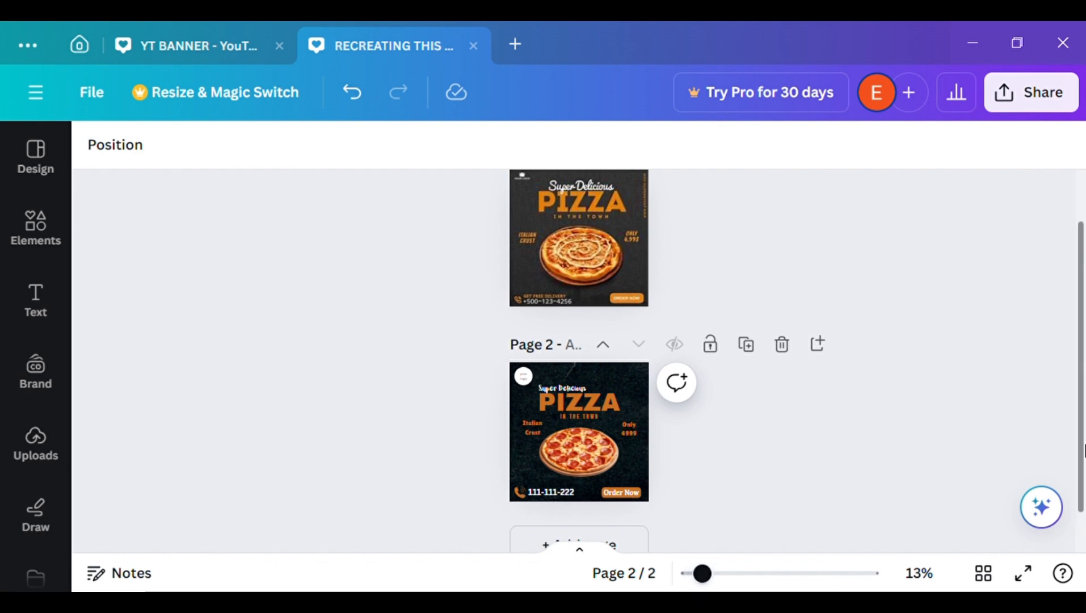
left_click_drag(1082, 449, 1083, 445)
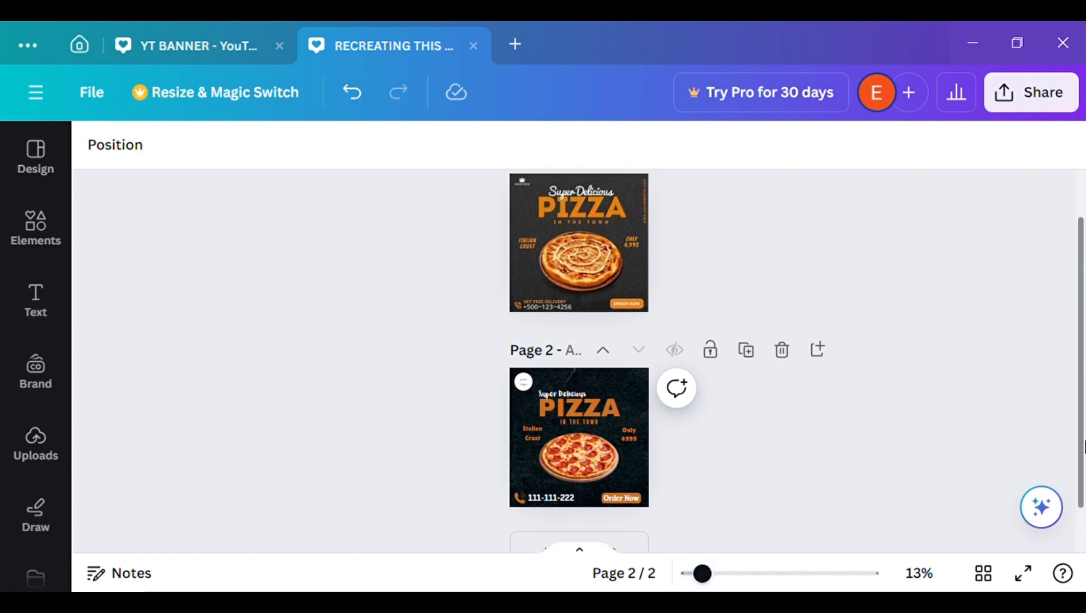
left_click(736, 574)
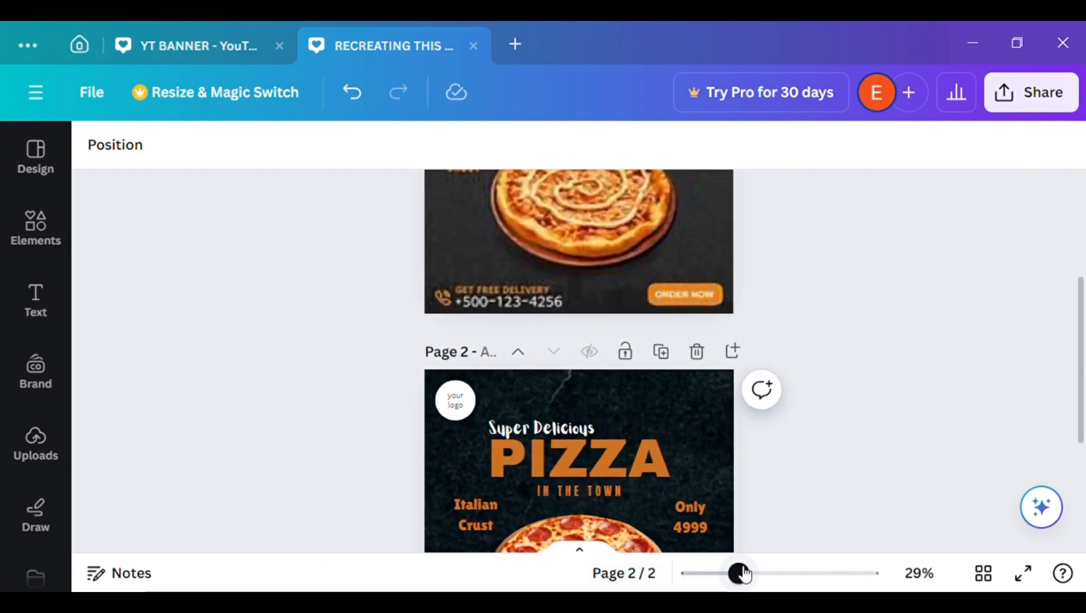
left_click(552, 422)
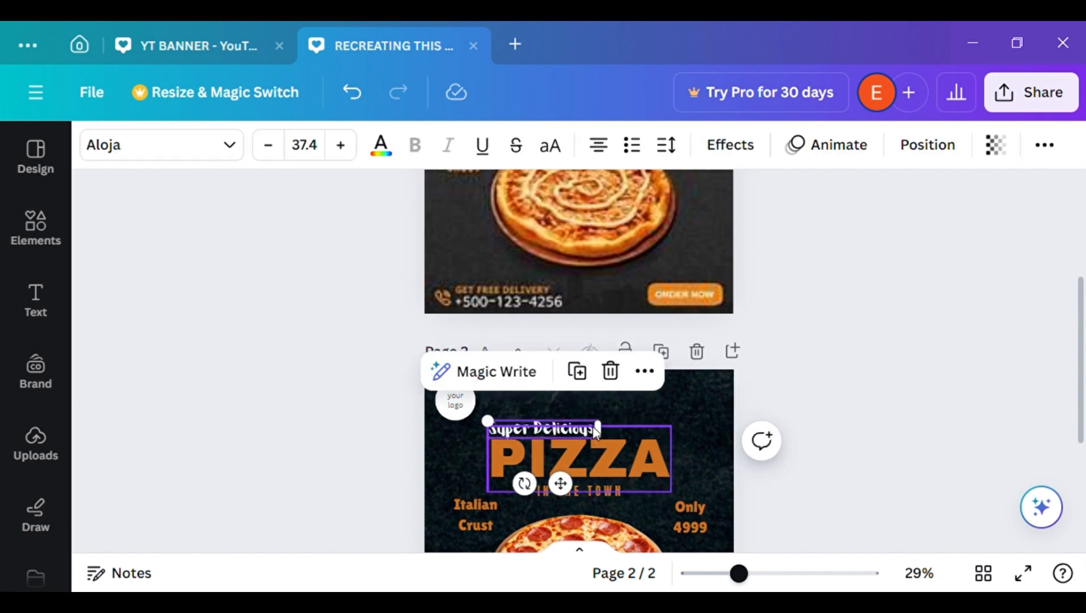
left_click_drag(488, 421, 460, 424)
left_click_drag(549, 481, 606, 495)
left_click(881, 416)
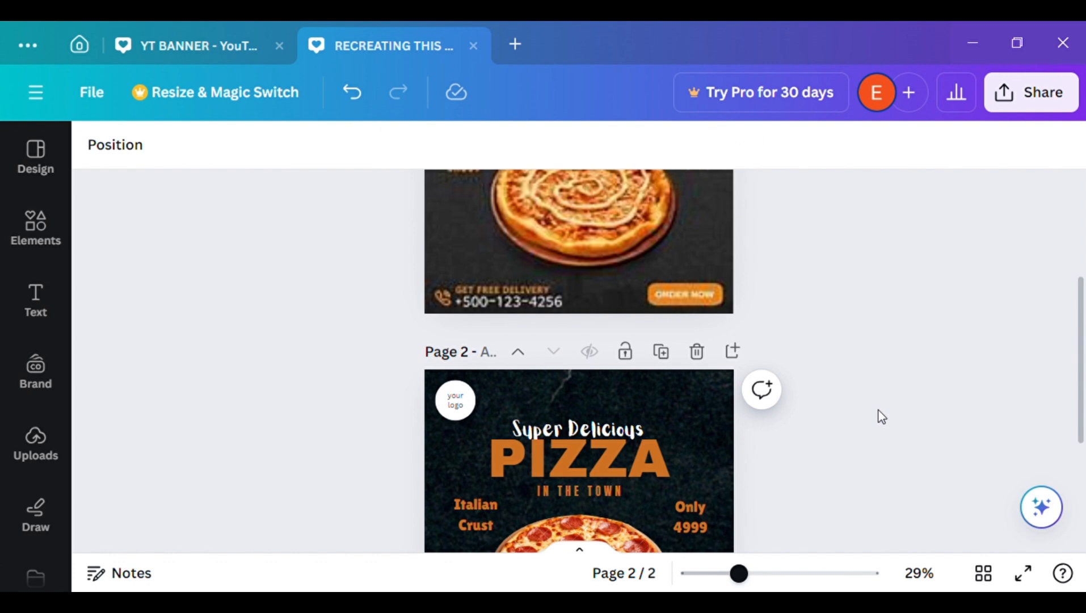
Check the PIZZA heading's alignment to the page and compare page 2 with the original design on page 1
left_click(620, 439)
left_click(925, 146)
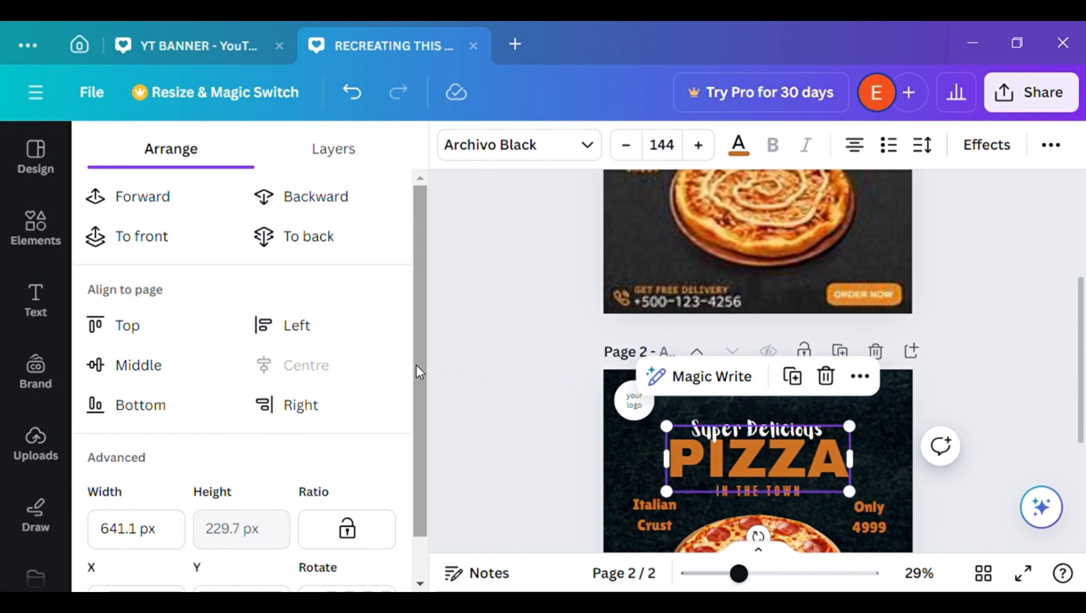
left_click(475, 378)
left_click(69, 282)
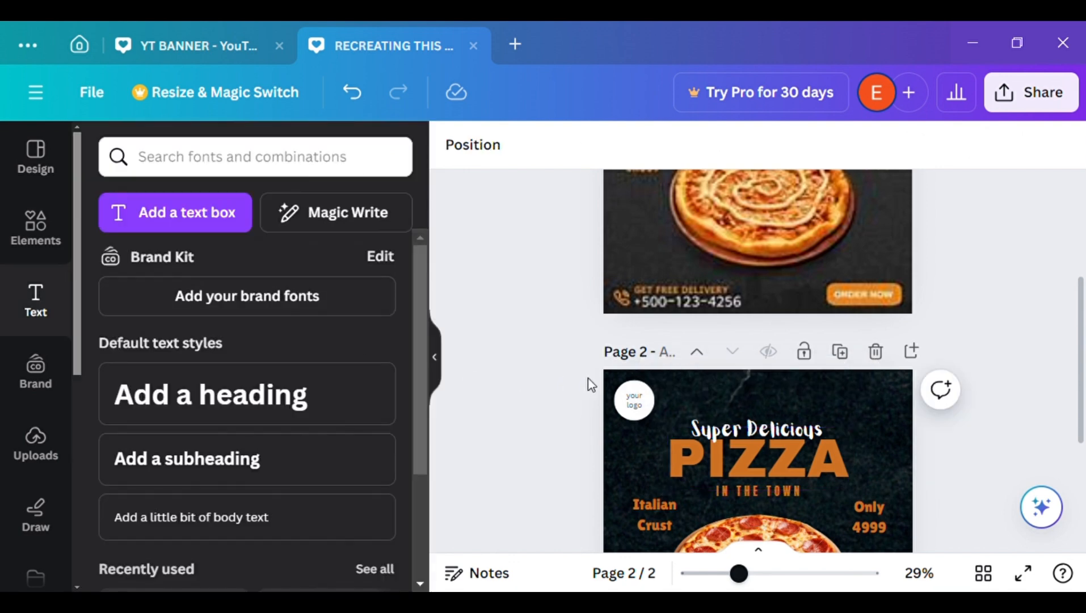
left_click(435, 356)
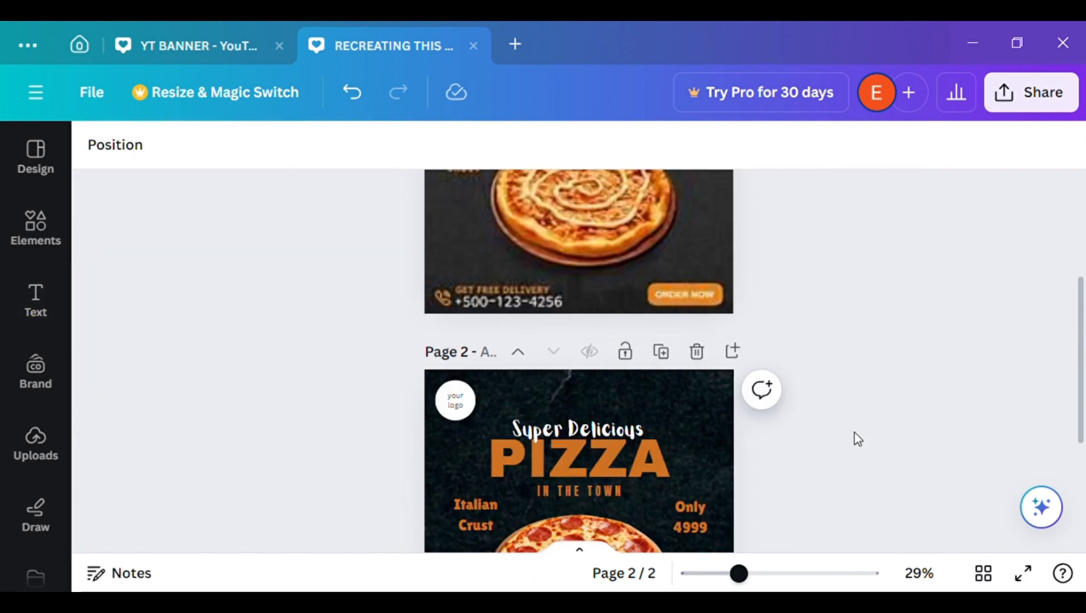
left_click_drag(739, 573, 708, 574)
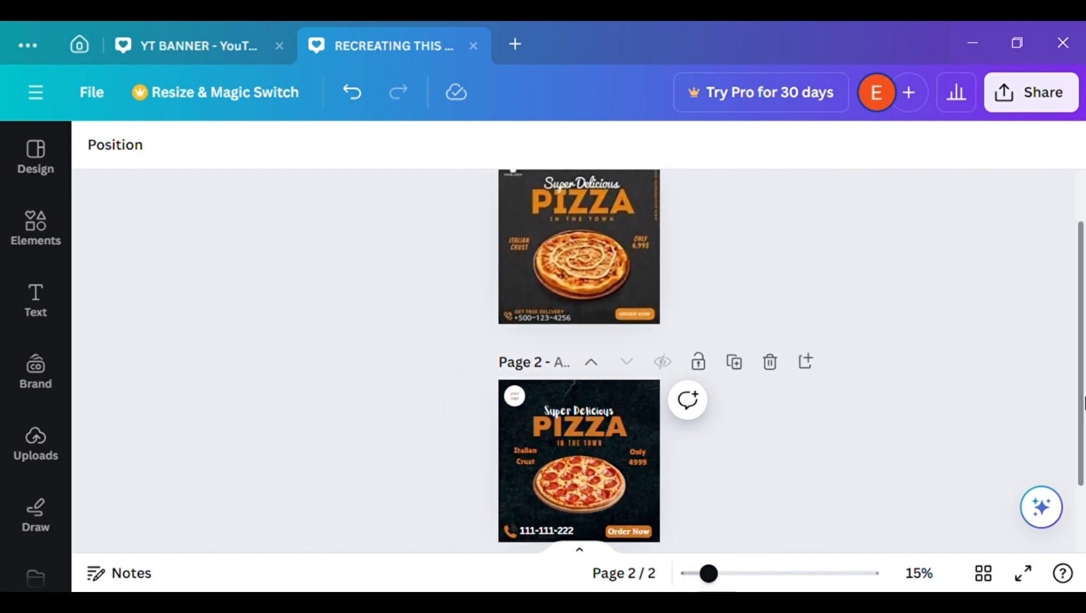
left_click_drag(1083, 402, 1084, 429)
left_click_drag(710, 579, 735, 586)
left_click(1085, 505)
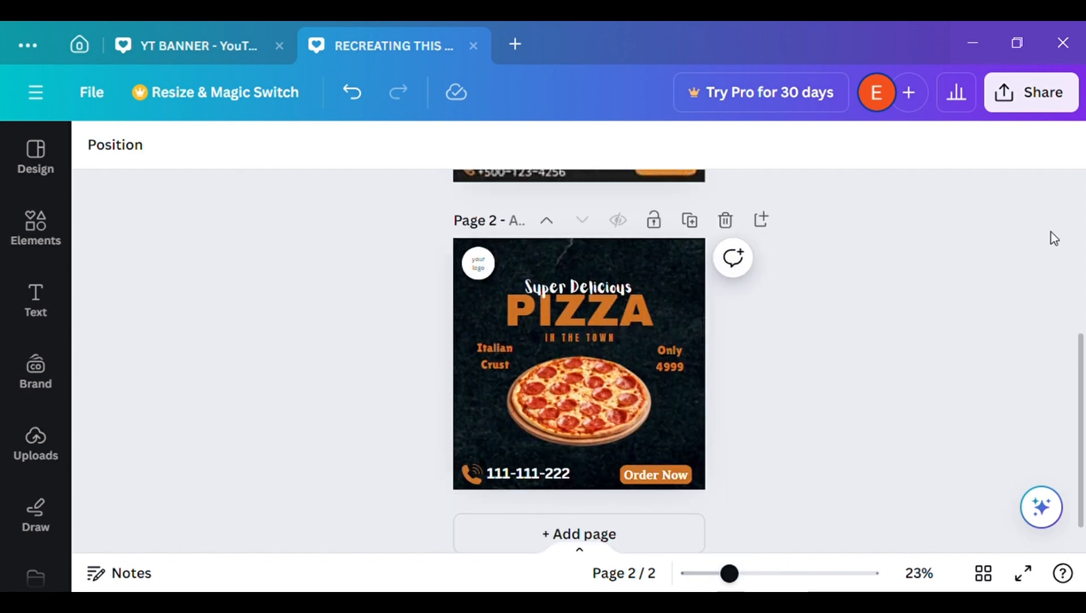
Download the design as a PNG using the free watermarked draft option
left_click(1065, 93)
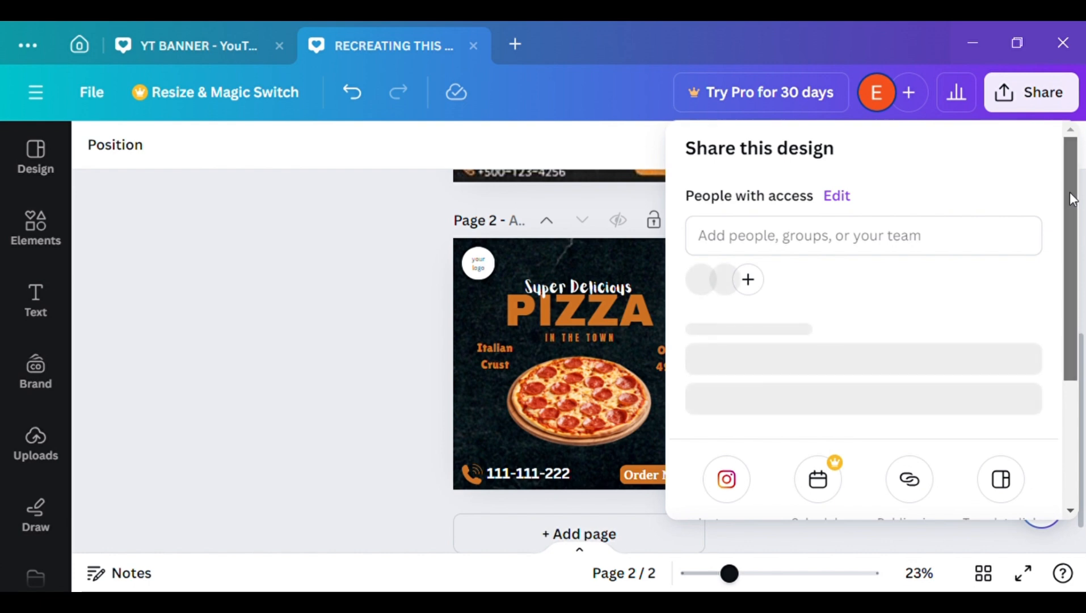
scroll(1070, 194, "down", 3)
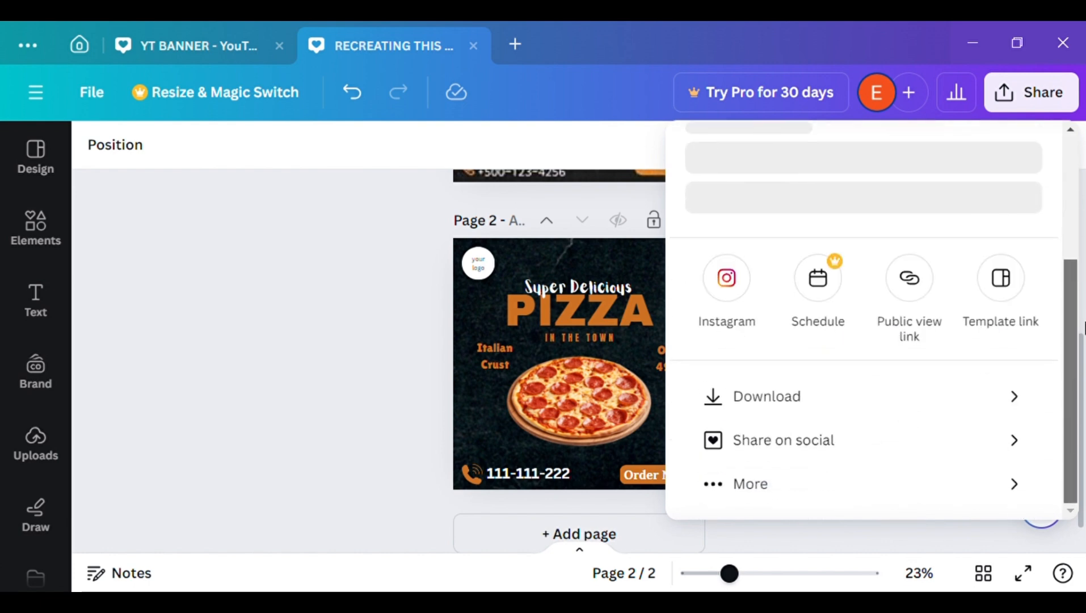
left_click(800, 404)
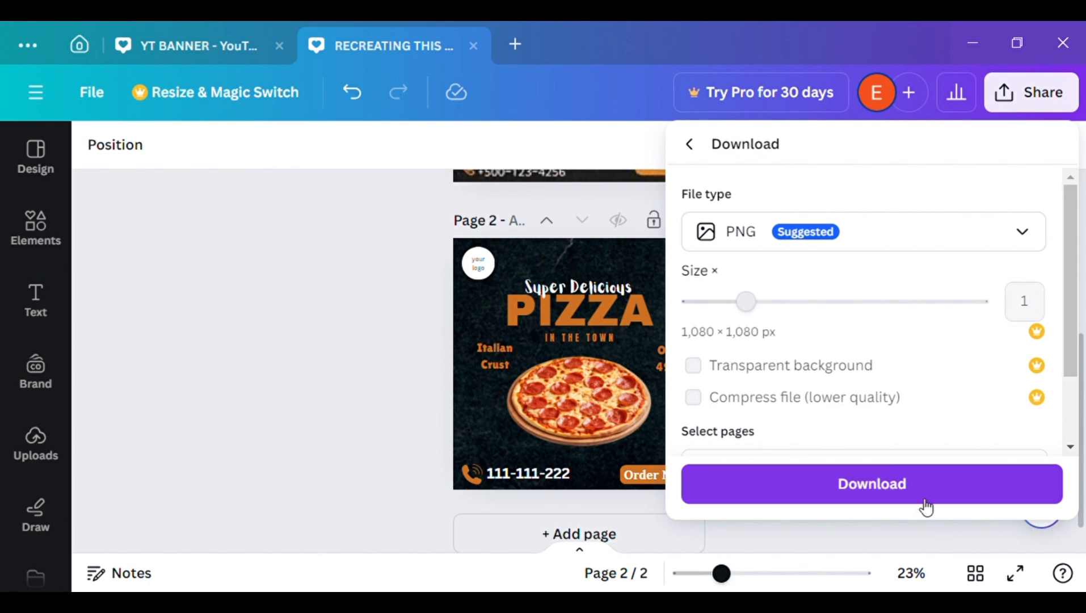
left_click(920, 497)
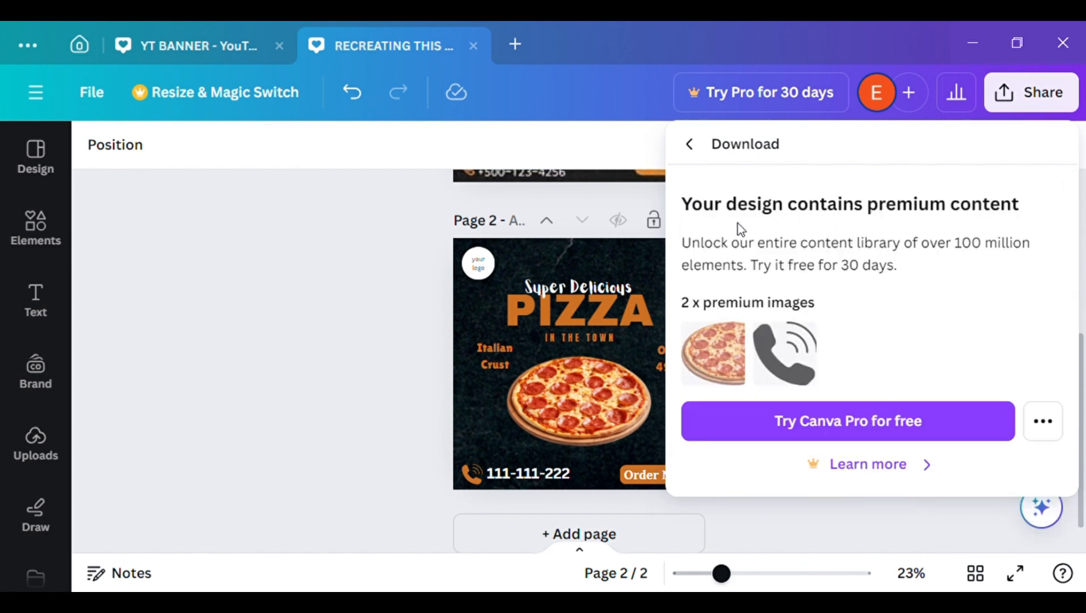
left_click(1047, 420)
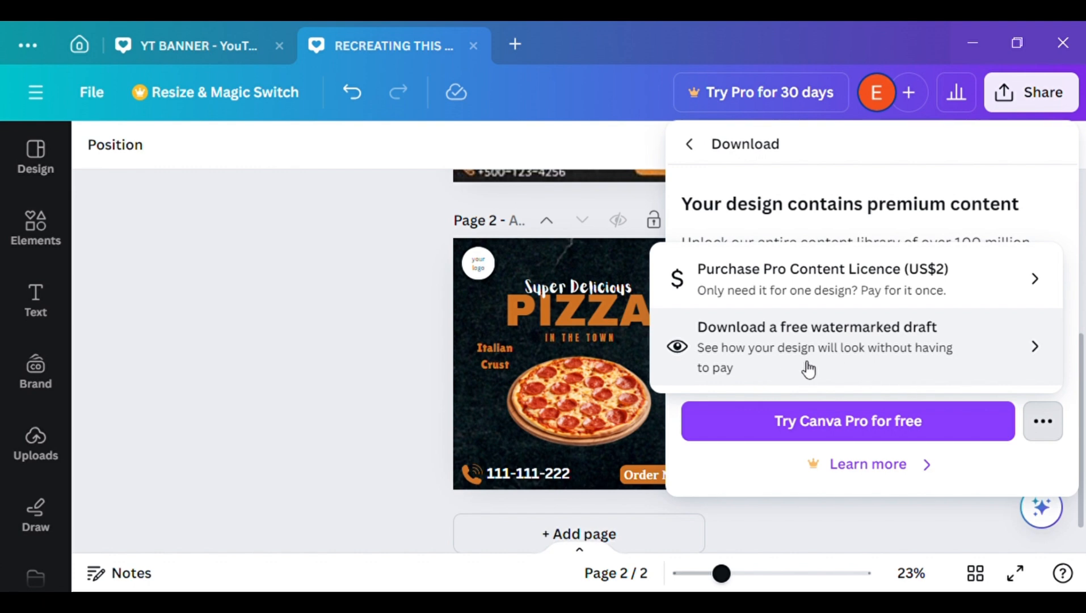
left_click(850, 366)
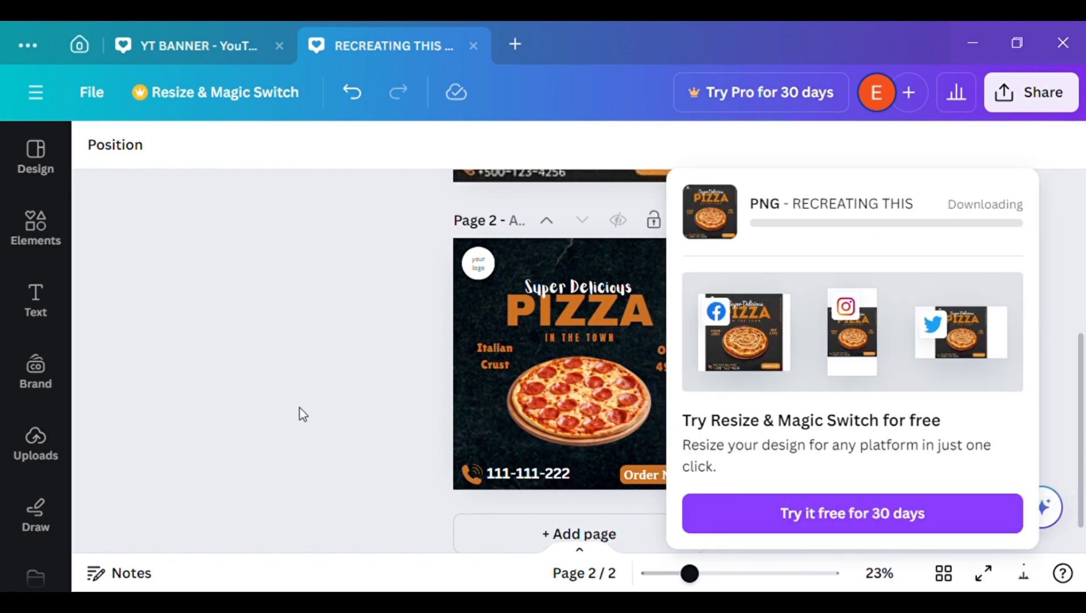